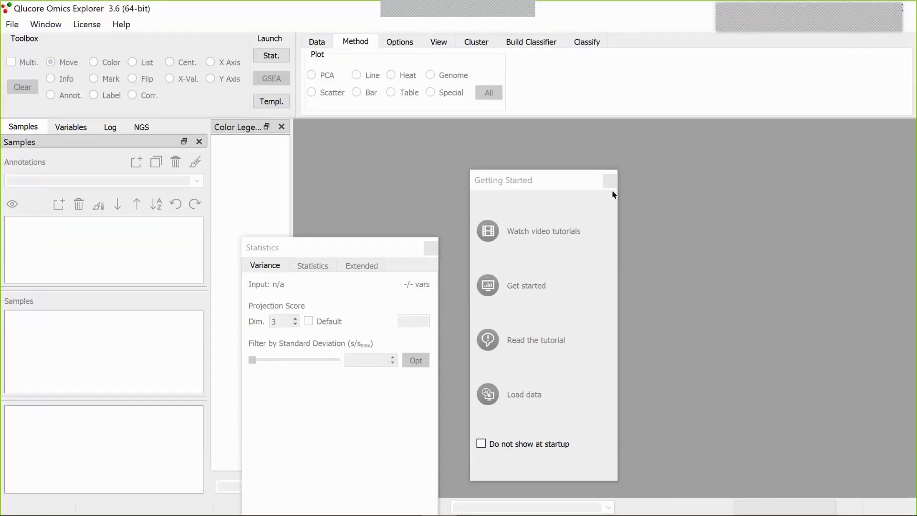
Step: Dismiss the getting-started window and load the example file Acute Lymphoblastic Leukemia.gedata
left_click(609, 181)
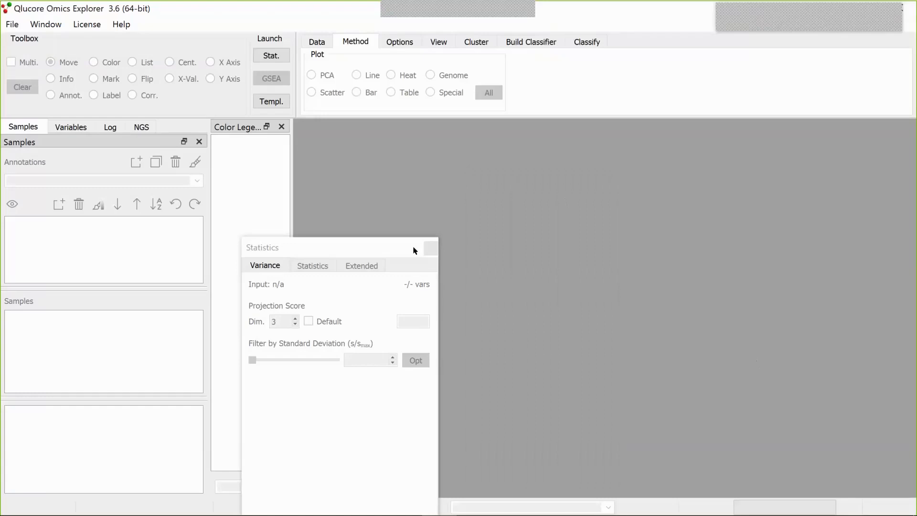
left_click_drag(354, 244, 218, 289)
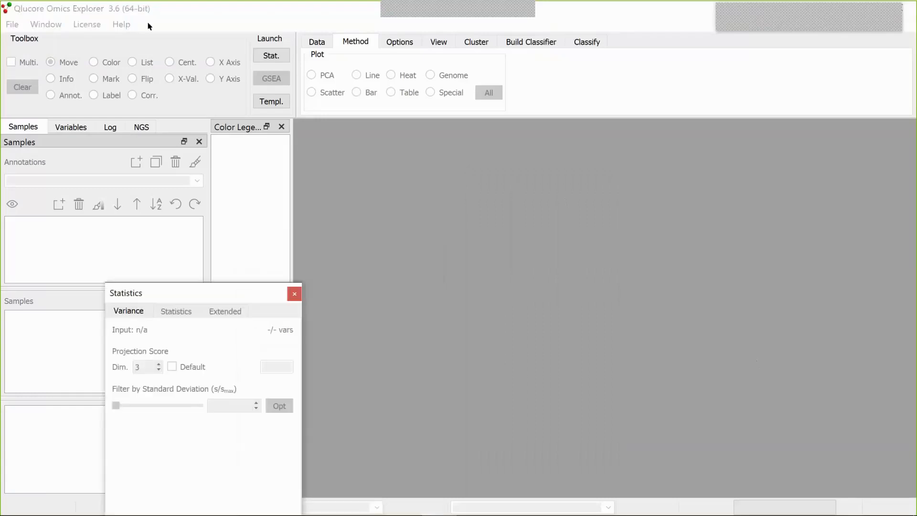
left_click(122, 26)
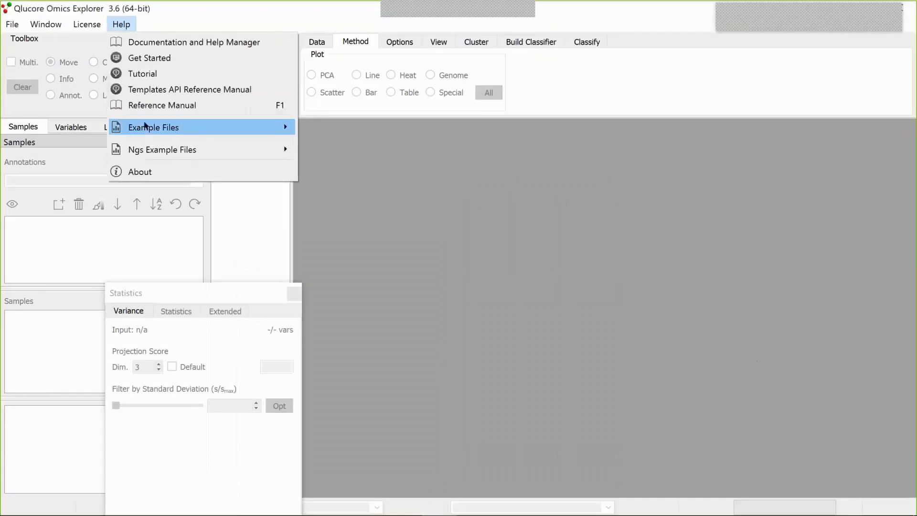
mouse_move(144, 126)
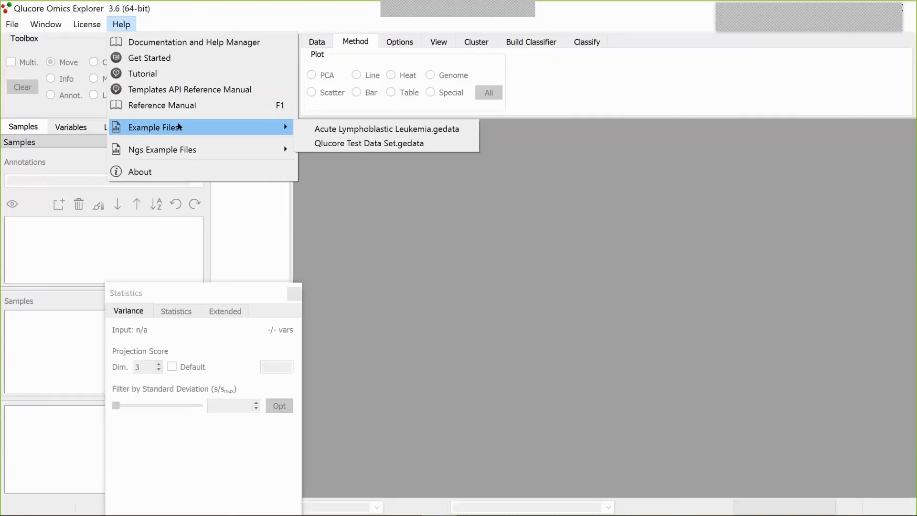
left_click(364, 133)
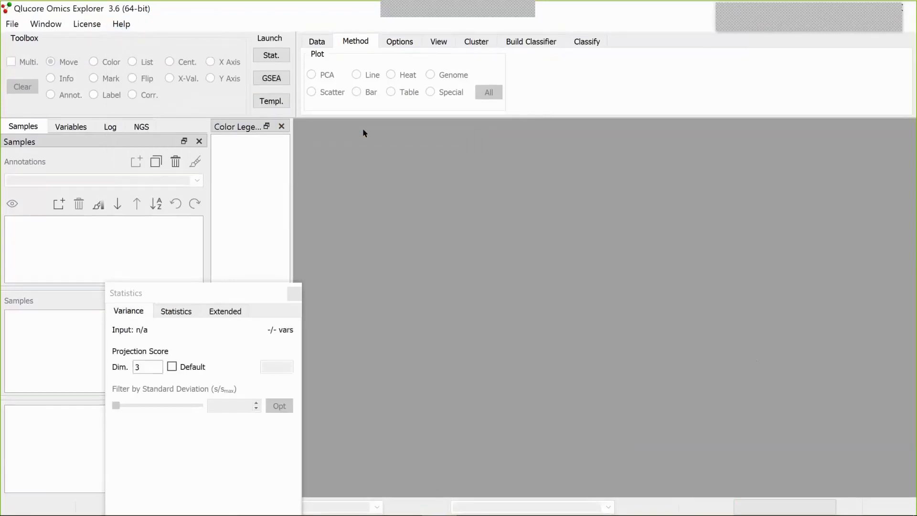
left_click(565, 128)
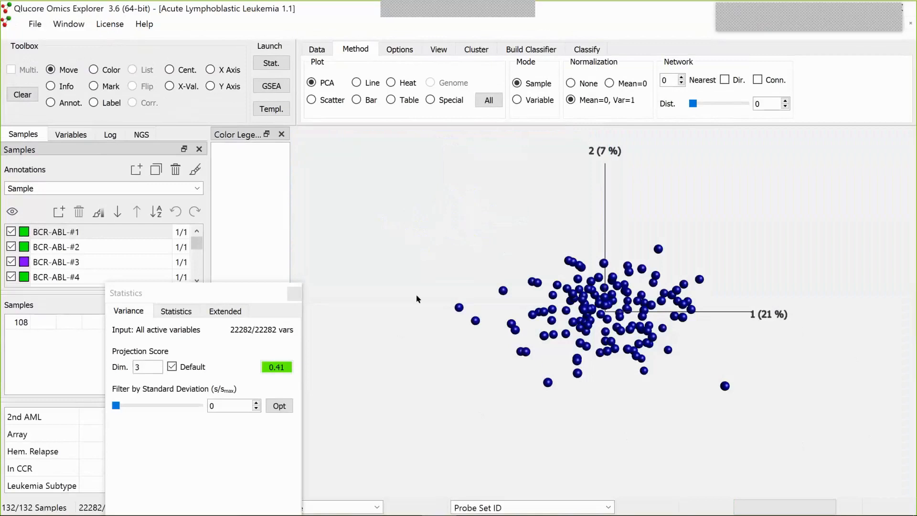
Step: Color the samples in the PCA plot by the Leukemia Subtype annotation
left_click_drag(274, 297, 329, 216)
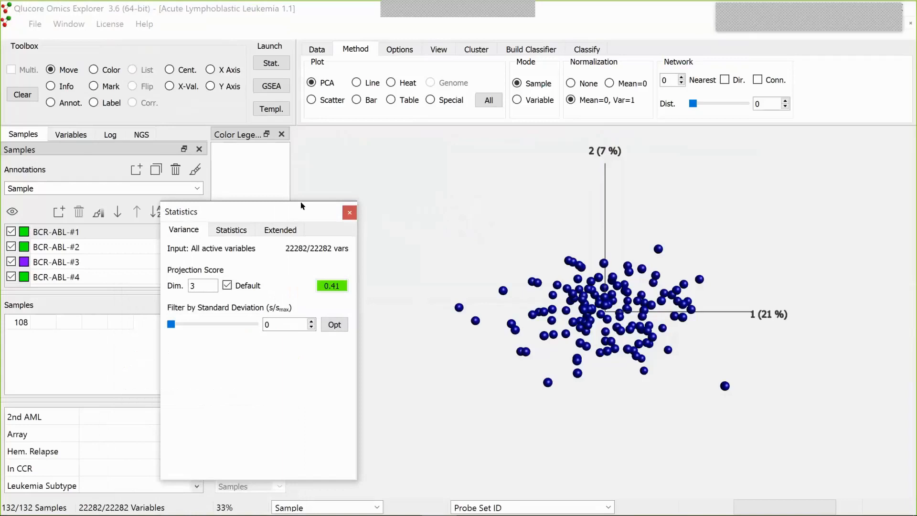
mouse_move(248, 211)
left_mouse_down()
mouse_move(212, 239)
mouse_move(209, 301)
left_mouse_up()
left_click(195, 189)
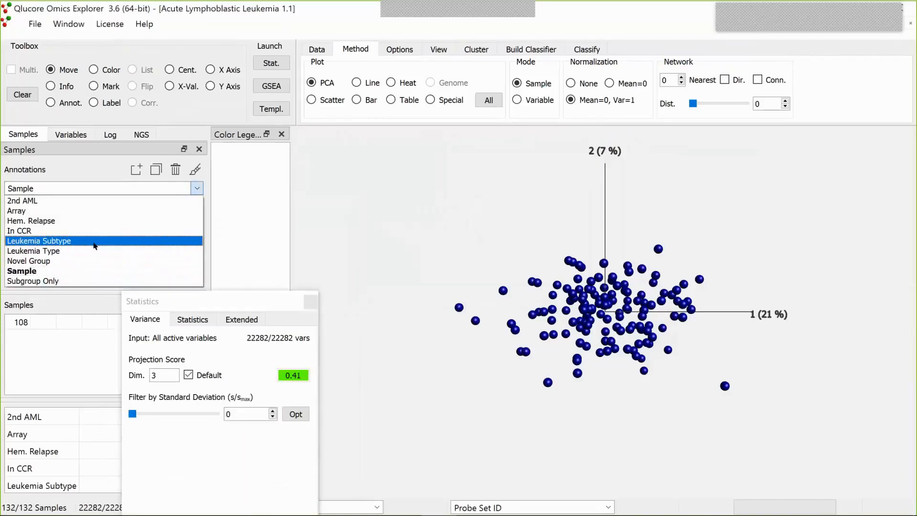
left_click(108, 242)
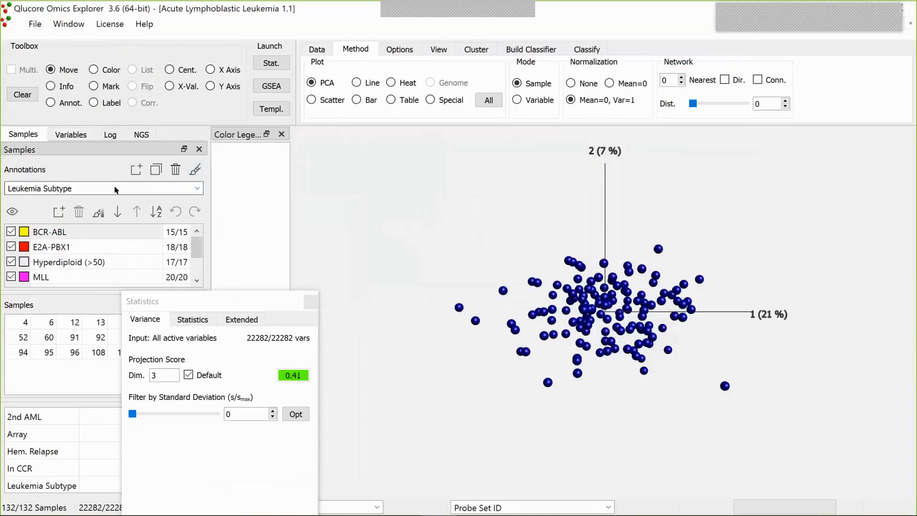
left_click(196, 170)
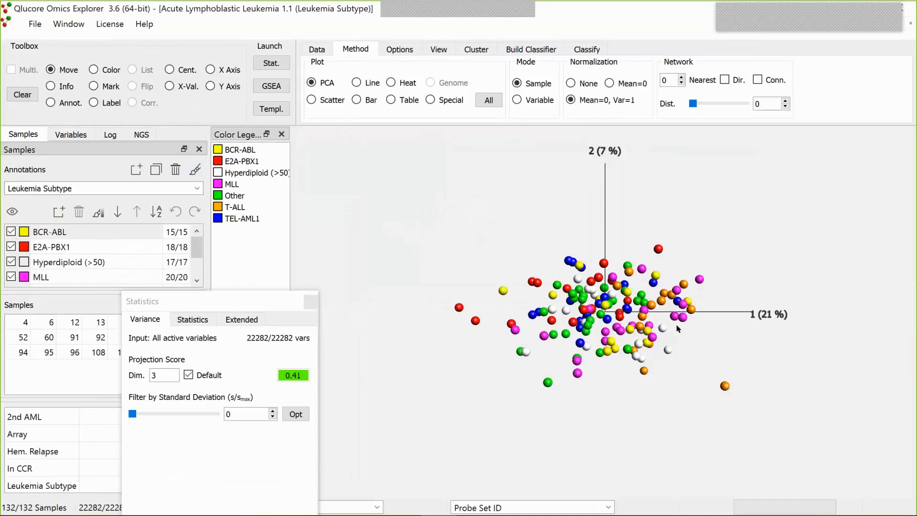
left_click_drag(689, 325, 686, 333)
mouse_move(198, 245)
left_mouse_down()
mouse_move(199, 284)
mouse_move(208, 237)
left_mouse_up()
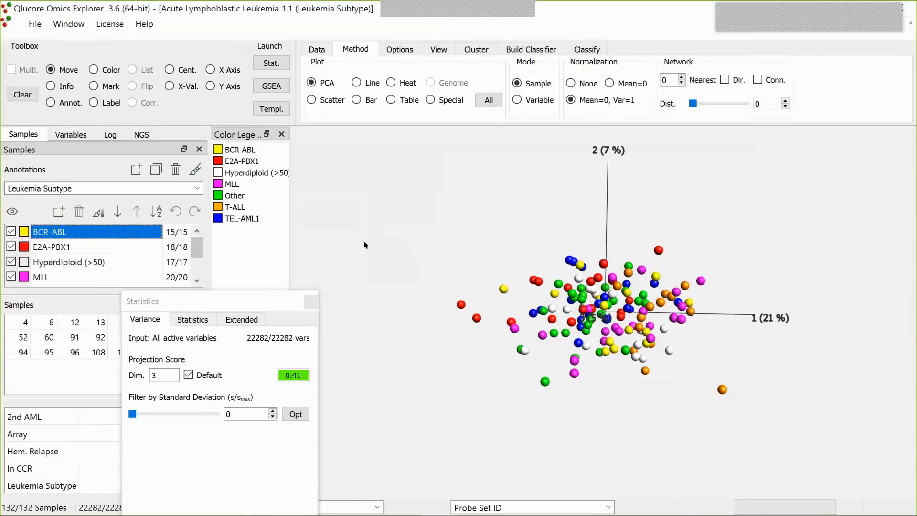
Step: Apply a Two Group Comparison on Leukemia Subtype for T-ALL, filtering the variables at p = 1.16e-4
left_click_drag(373, 232, 373, 234)
left_click(291, 255)
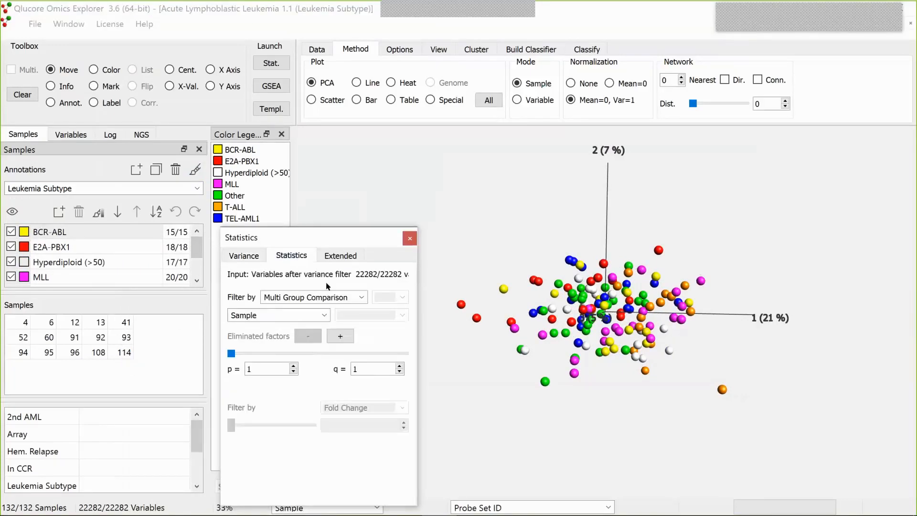
left_click(353, 294)
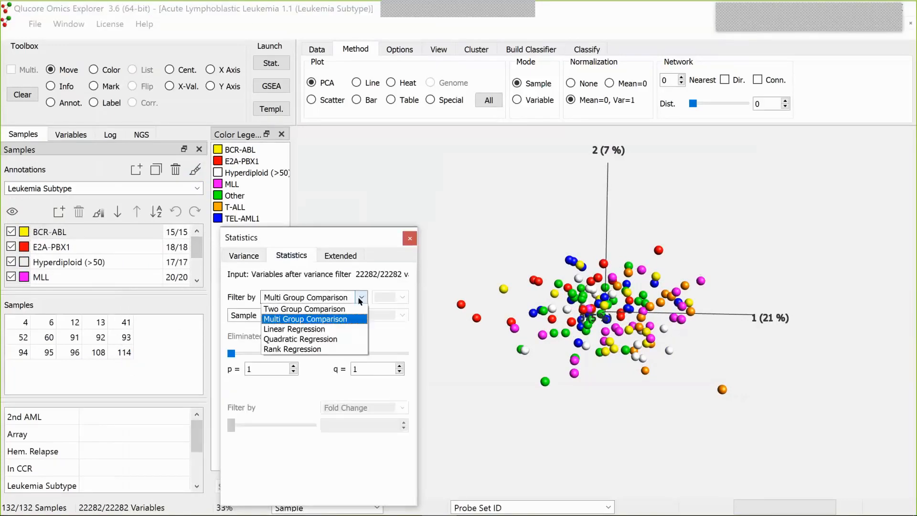
left_click(334, 309)
left_click(321, 315)
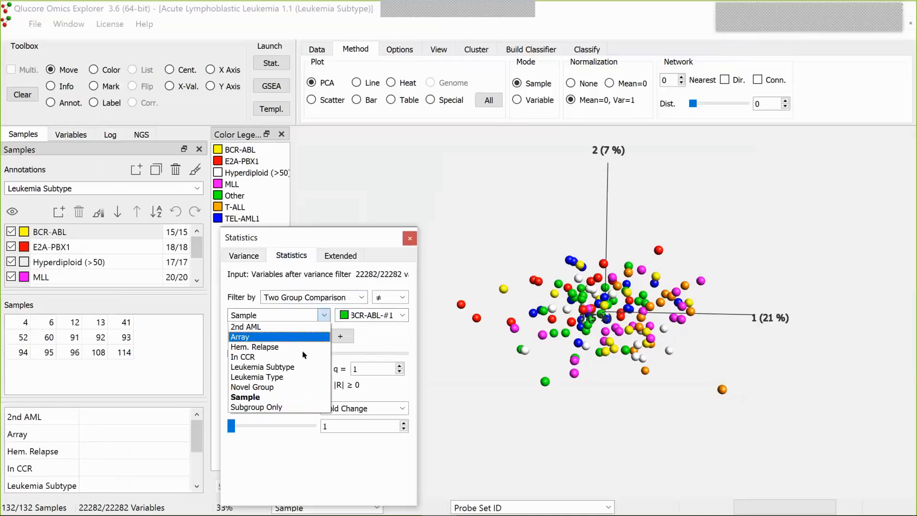
left_click(304, 366)
left_click(402, 315)
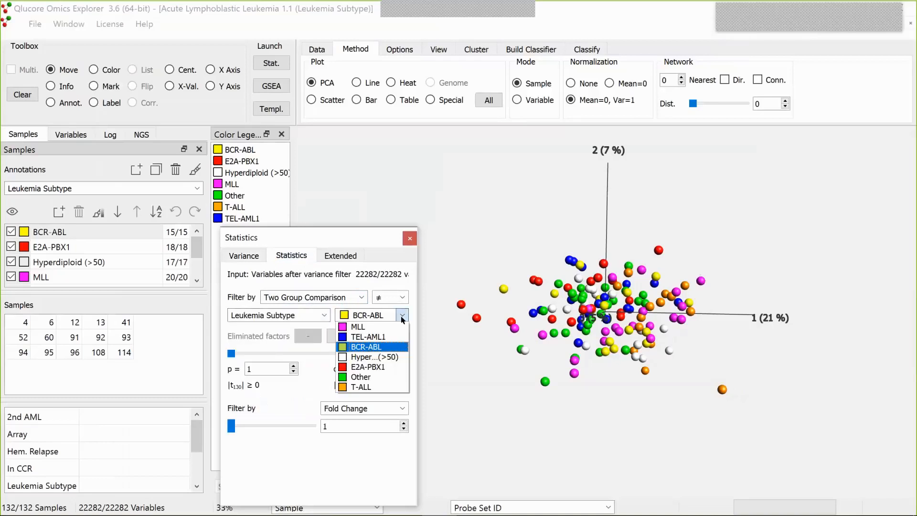
left_click(361, 386)
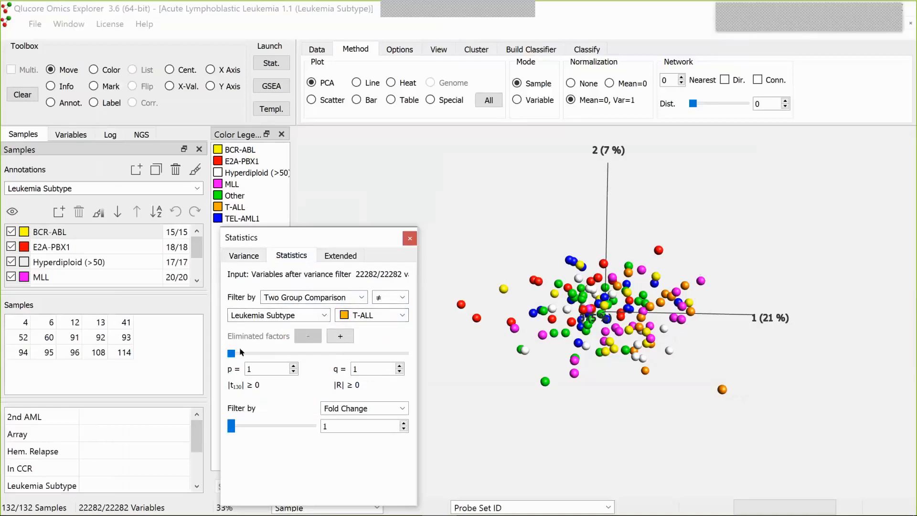
left_click_drag(232, 354, 277, 354)
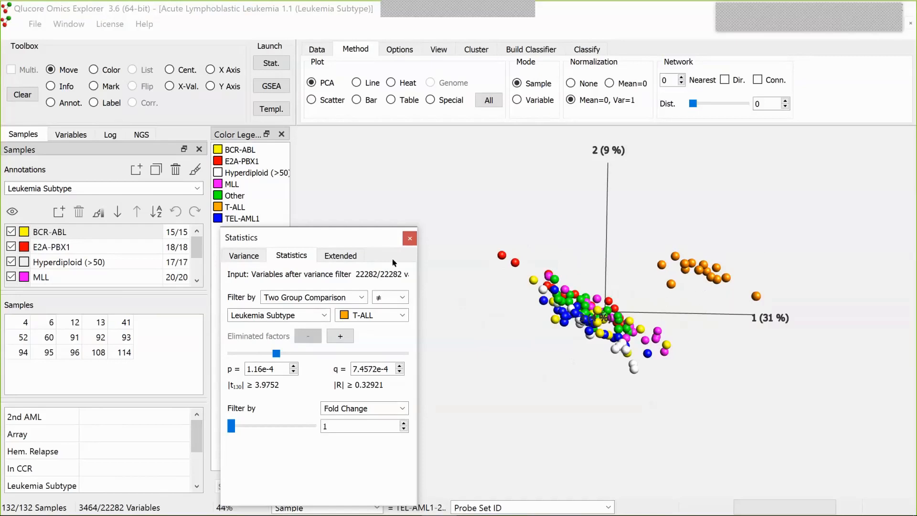
Step: Display the Acute Lymphoblastic Leukemia variable list and add a Gene Symbol column to its IDs
left_click_drag(361, 233, 293, 275)
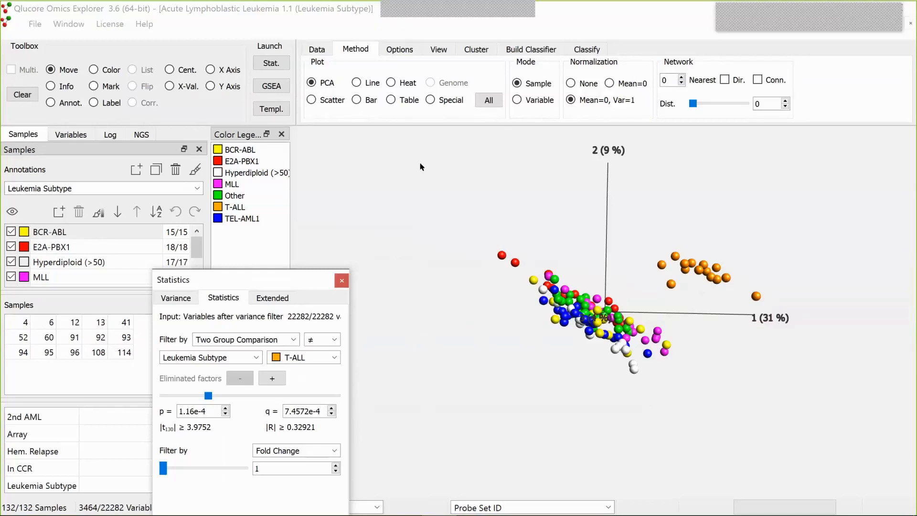
left_click(88, 135)
left_click(98, 203)
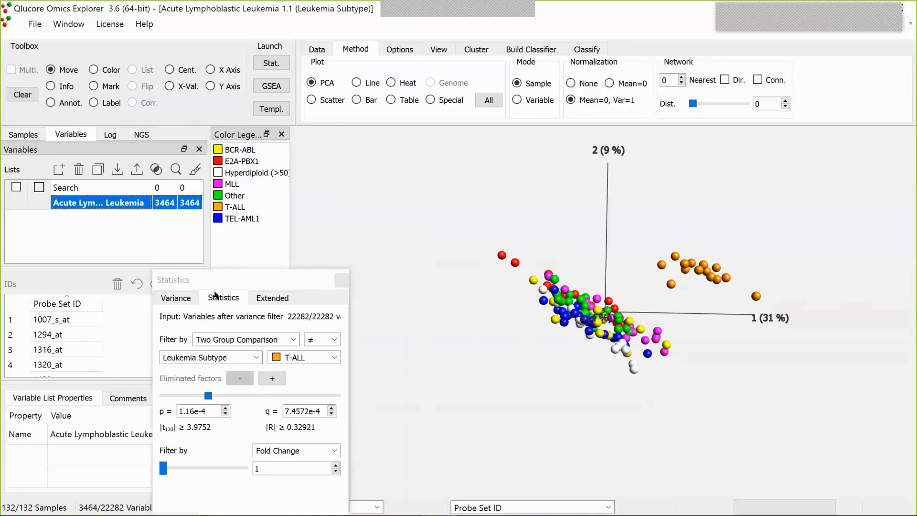
left_click_drag(212, 284, 261, 289)
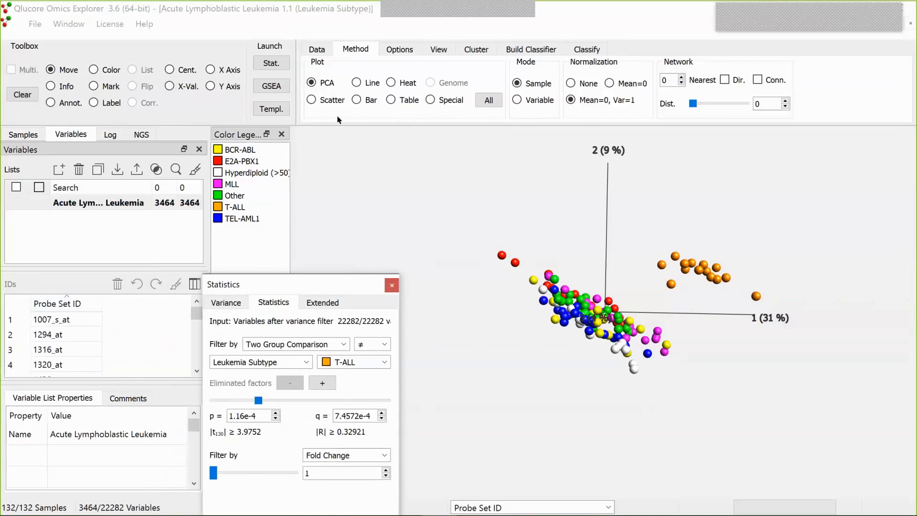
left_click(323, 50)
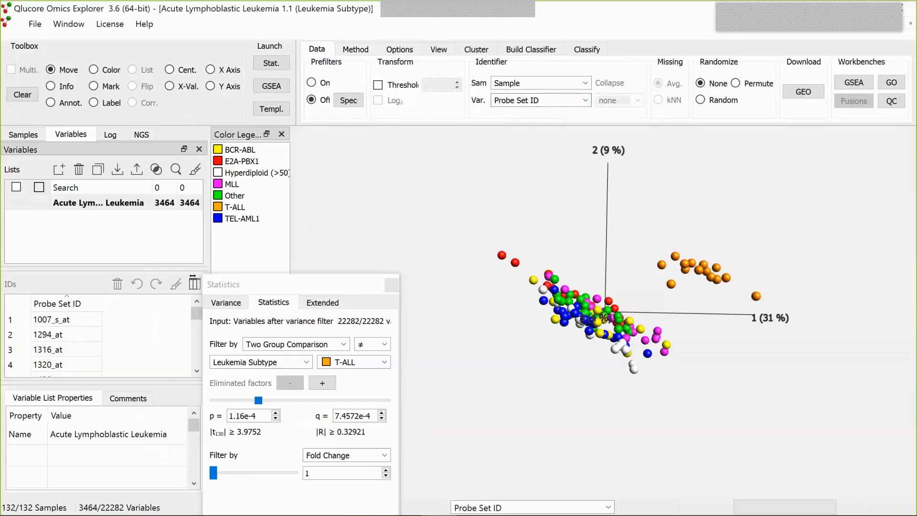
left_click(195, 284)
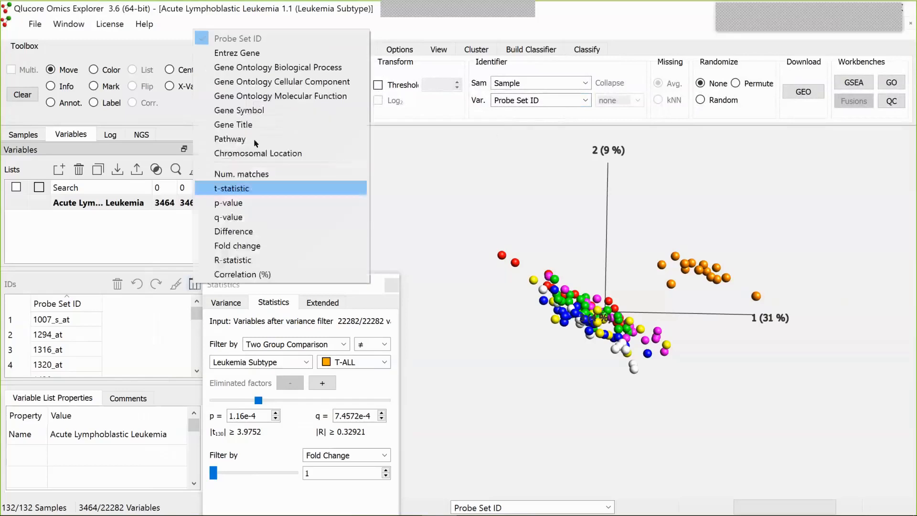
left_click(255, 113)
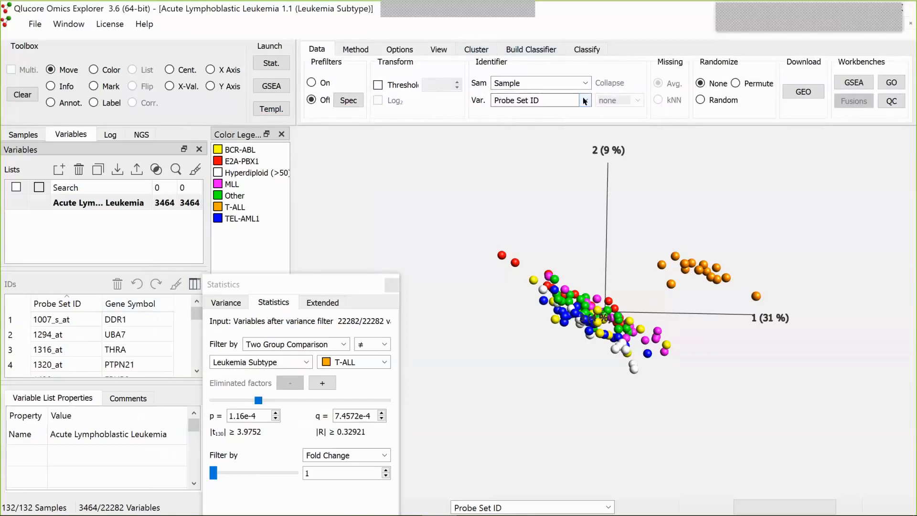
Step: Set the variable identifier to Gene Symbol and reset the statistical filter to p = 1
left_click(549, 100)
left_click(532, 163)
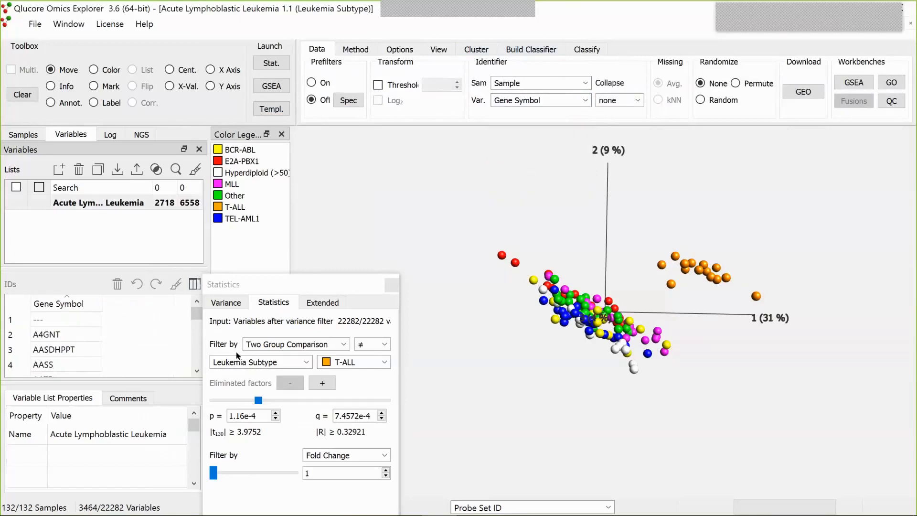
left_click_drag(259, 400, 205, 400)
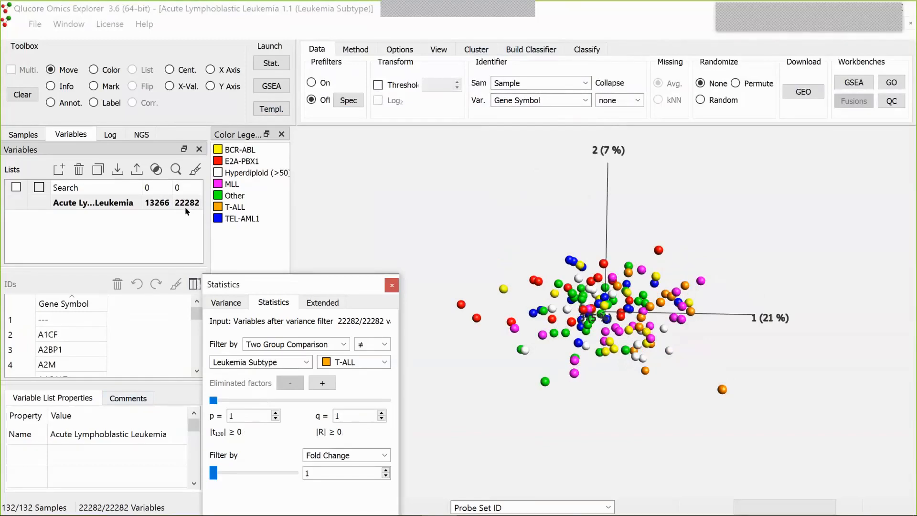
Step: Collapse the variables by average and open the GSEA workbench at full-screen size
left_click(639, 101)
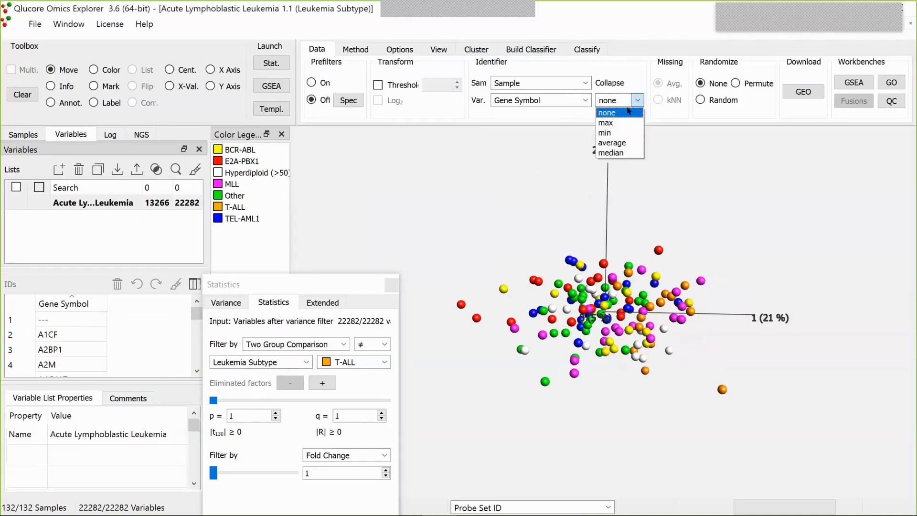
left_click(617, 144)
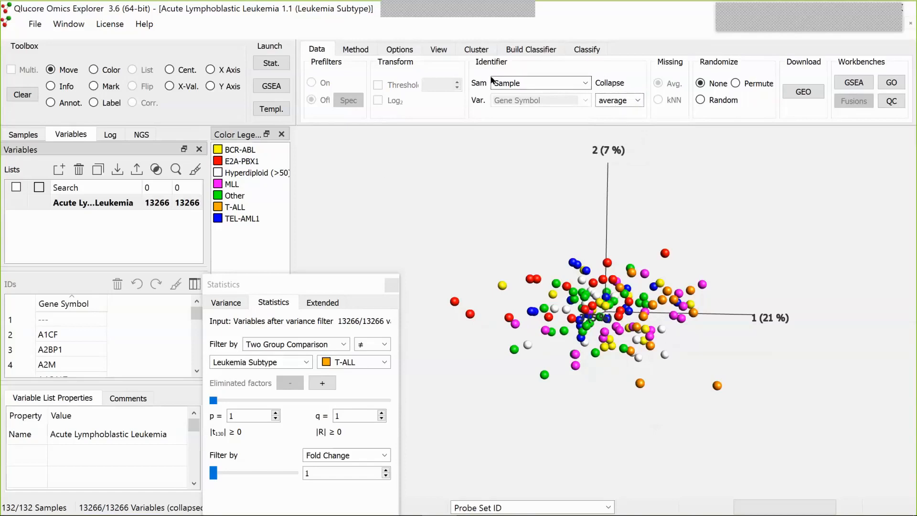
left_click(276, 87)
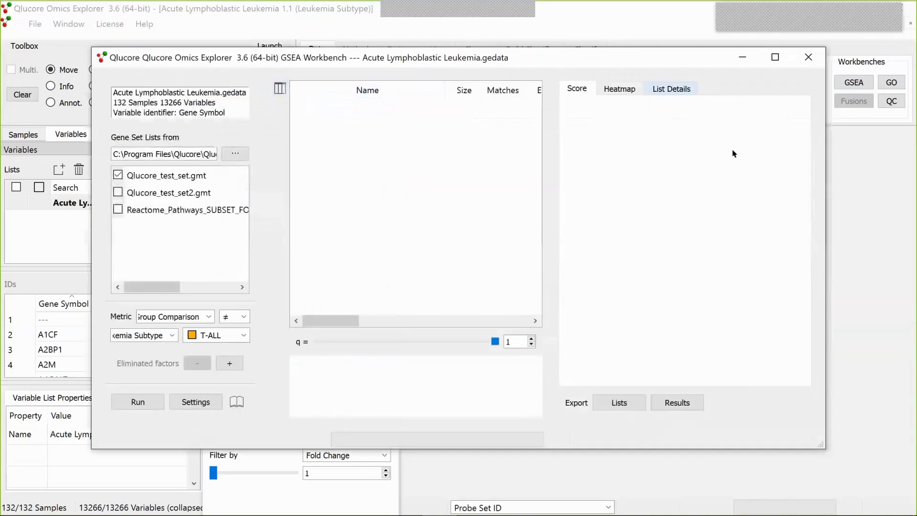
left_click(775, 58)
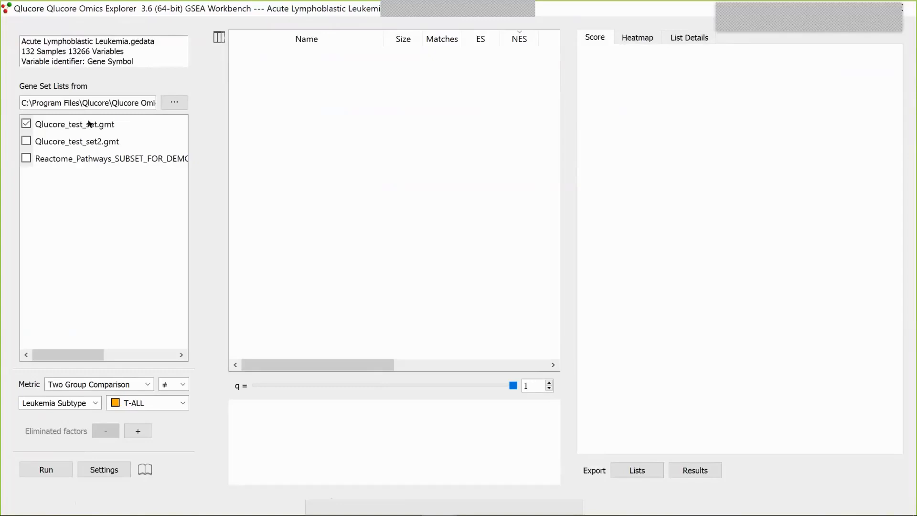
Step: Enable only the Reactome pathways subset gene set list and run GSEA for T-ALL with Two Group Comparison
left_click(172, 102)
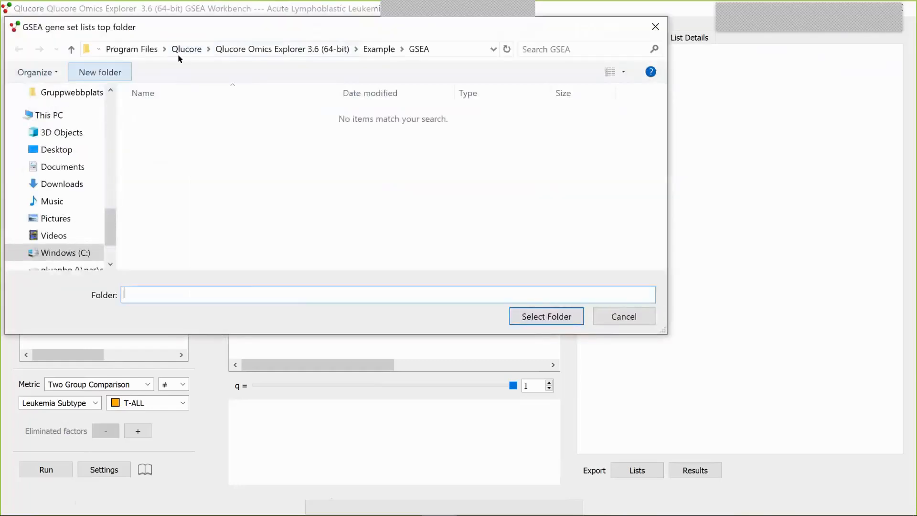
left_click(620, 317)
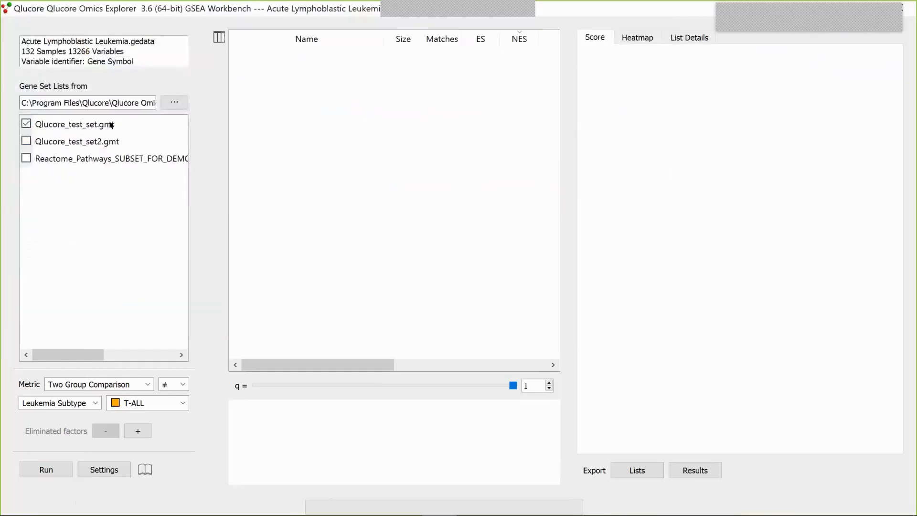
left_click(96, 159)
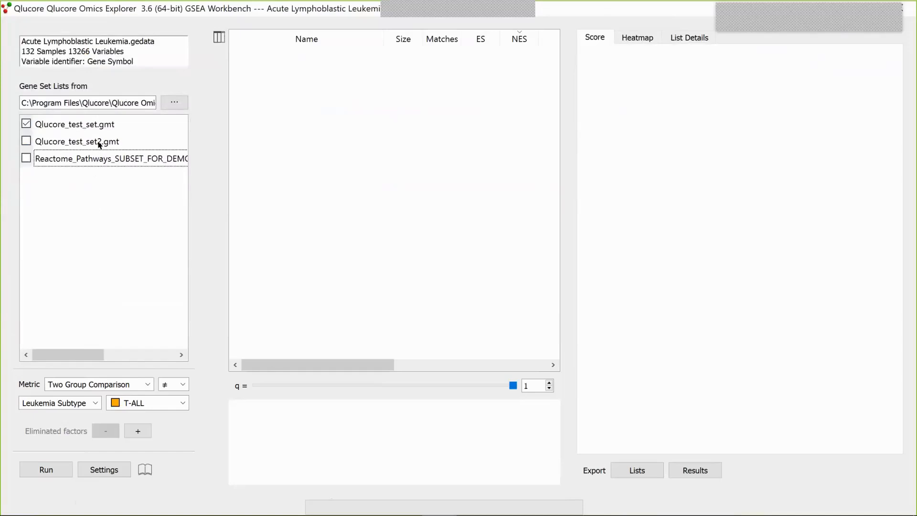
left_click_drag(131, 353, 30, 352)
left_click(27, 125)
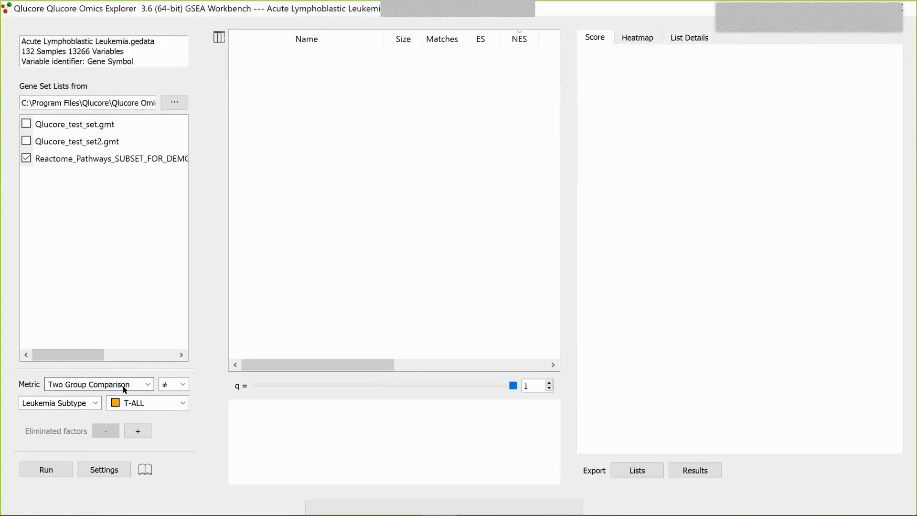
left_click(46, 469)
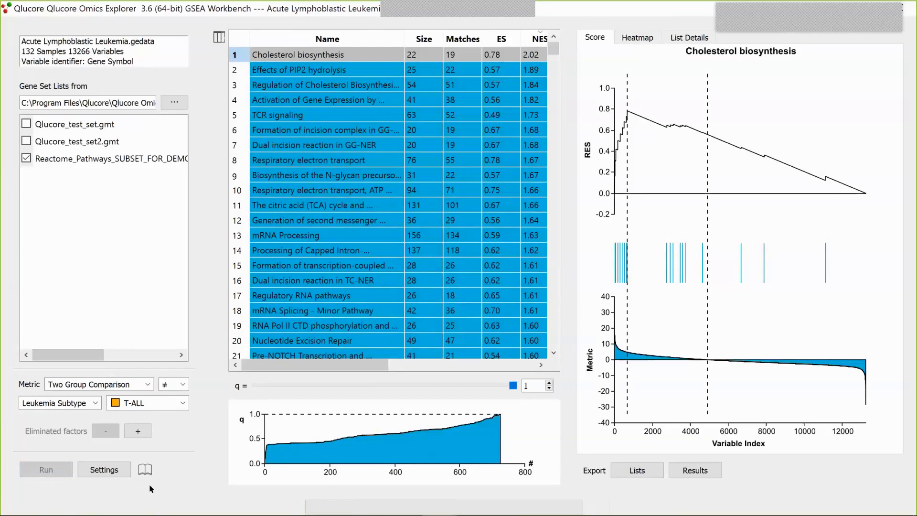
Step: Review the GSEA settings without changing them, and widen the results table to show the p and q columns
left_click(113, 469)
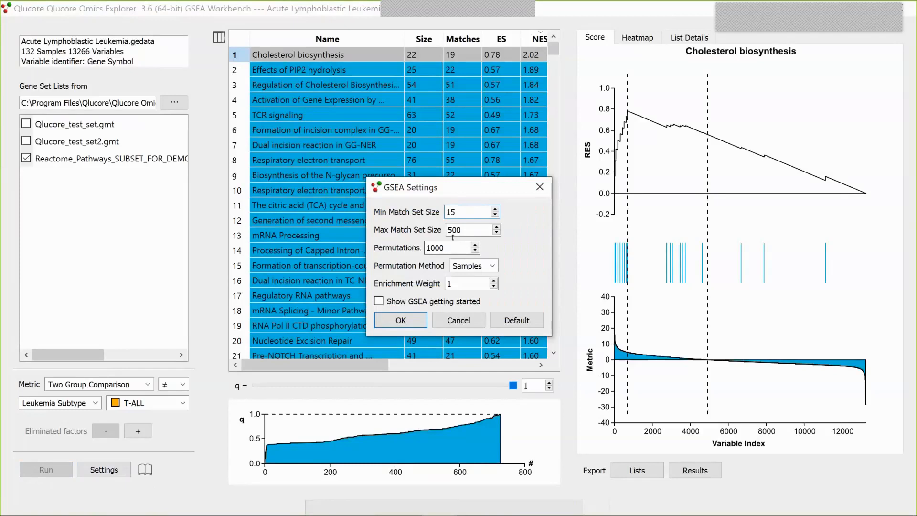
left_click(544, 188)
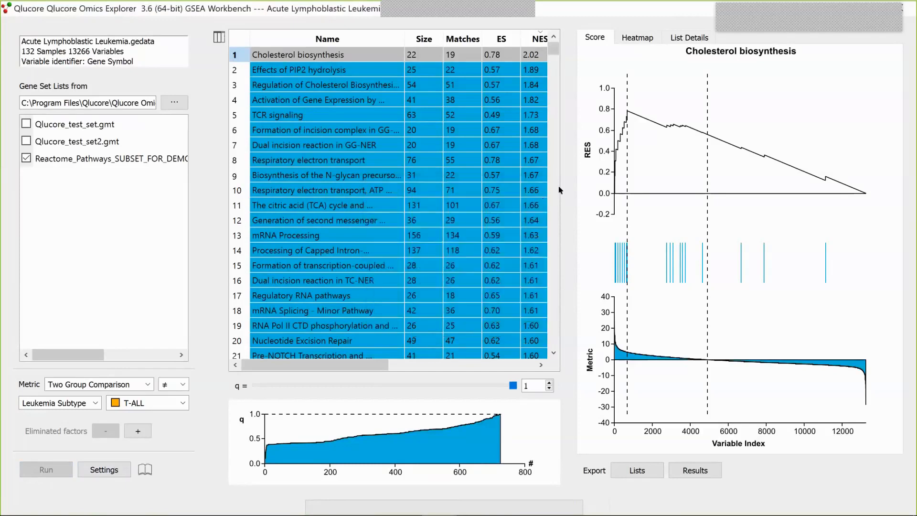
left_click_drag(565, 143, 687, 165)
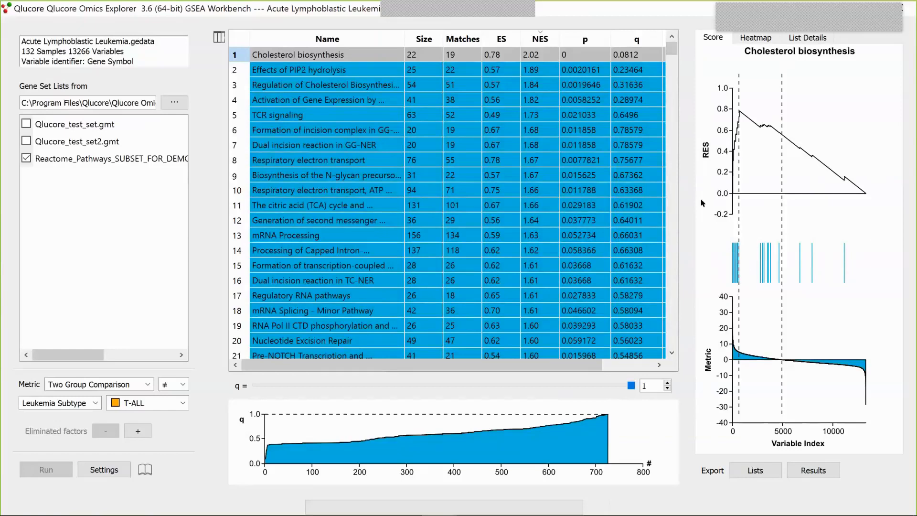
Step: Display the enrichment score plot for Interferon gamma signaling near the end of the NES-sorted results
left_click_drag(672, 49, 643, 337)
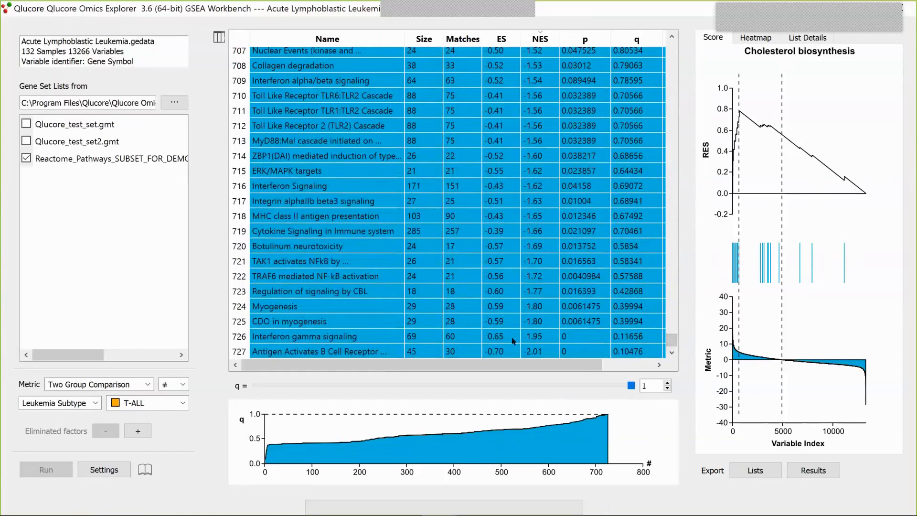
left_click(323, 335)
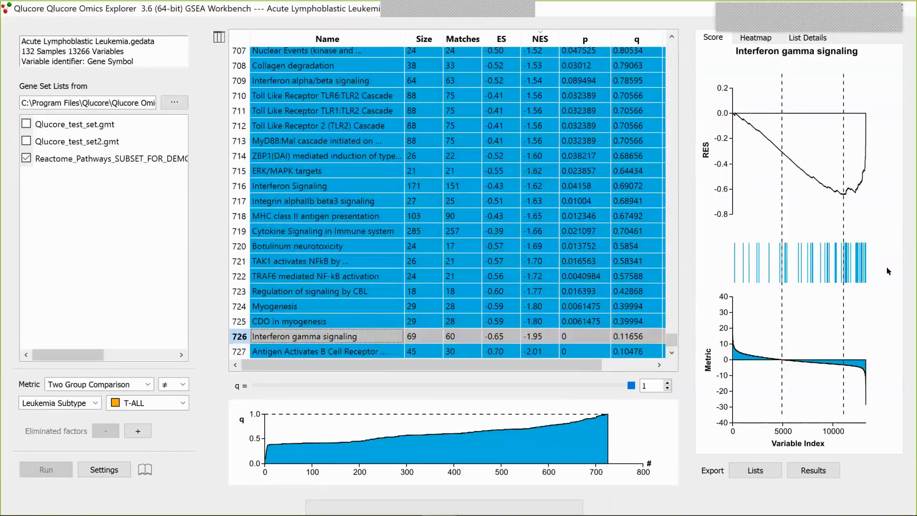
left_click(724, 135)
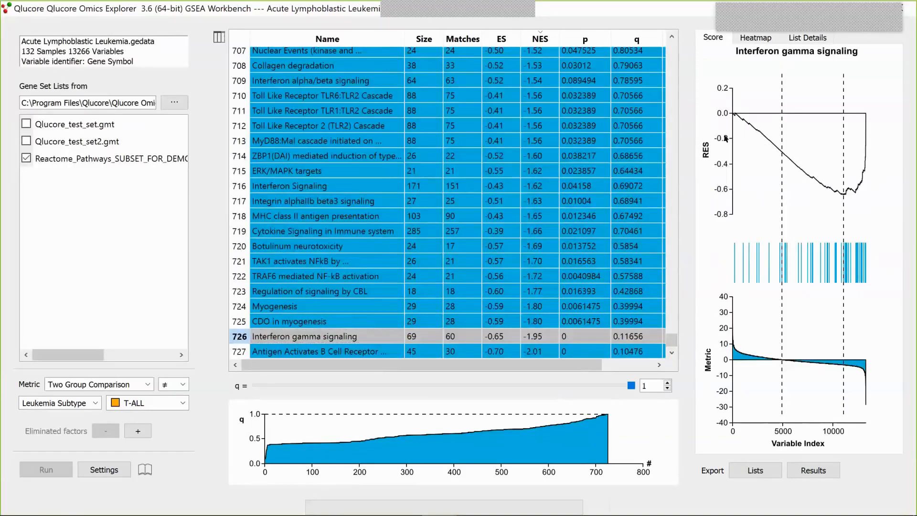
Step: Sort the gene sets by ascending q value and set the q cutoff to 0.15
left_click(636, 39)
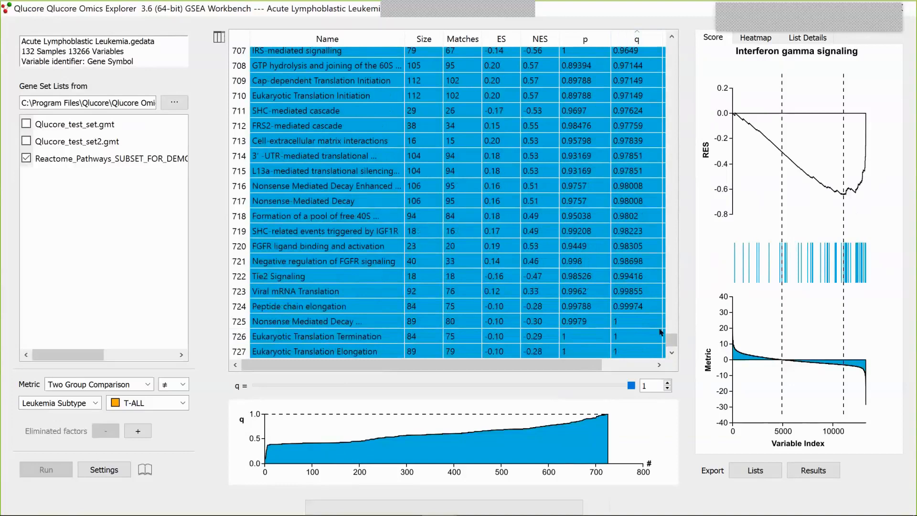
left_click_drag(670, 339, 694, 13)
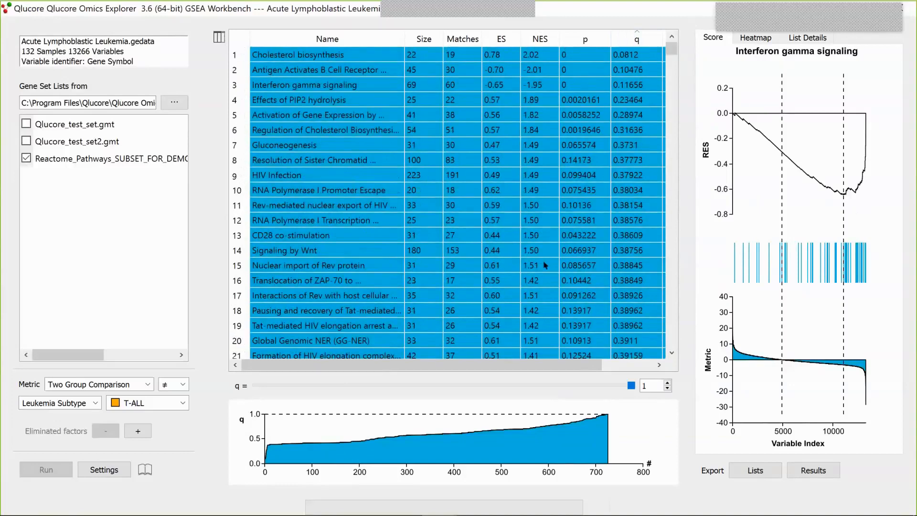
left_click_drag(615, 385, 314, 381)
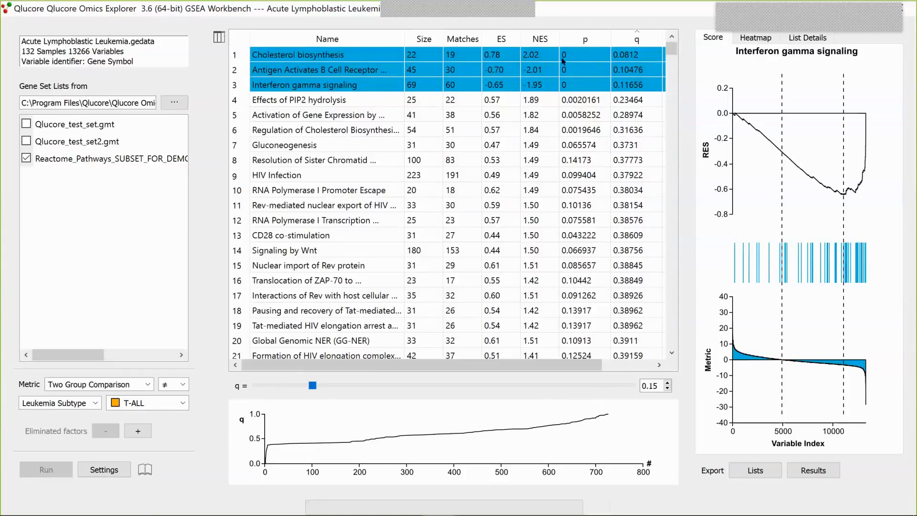
Step: Examine the score plot, heatmap and gene list details for the Cholesterol biosynthesis gene set
left_click(350, 55, "ctrl")
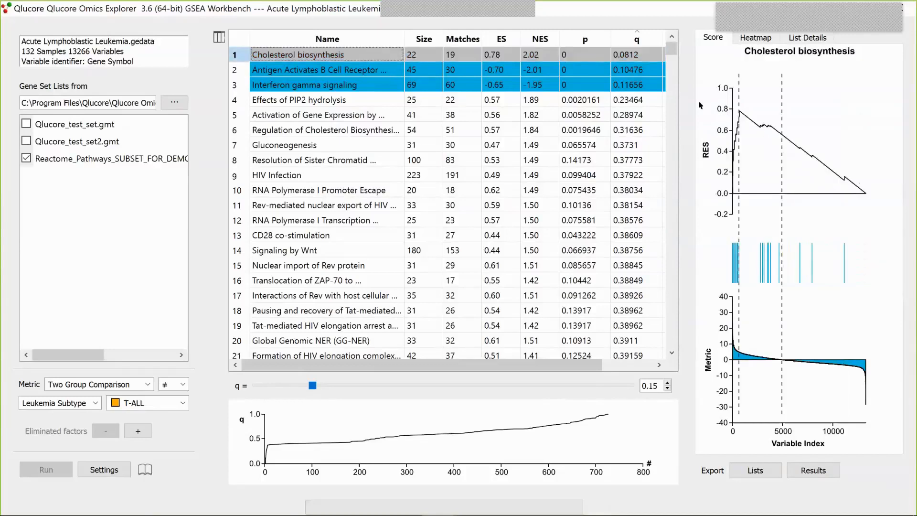
left_click(757, 38)
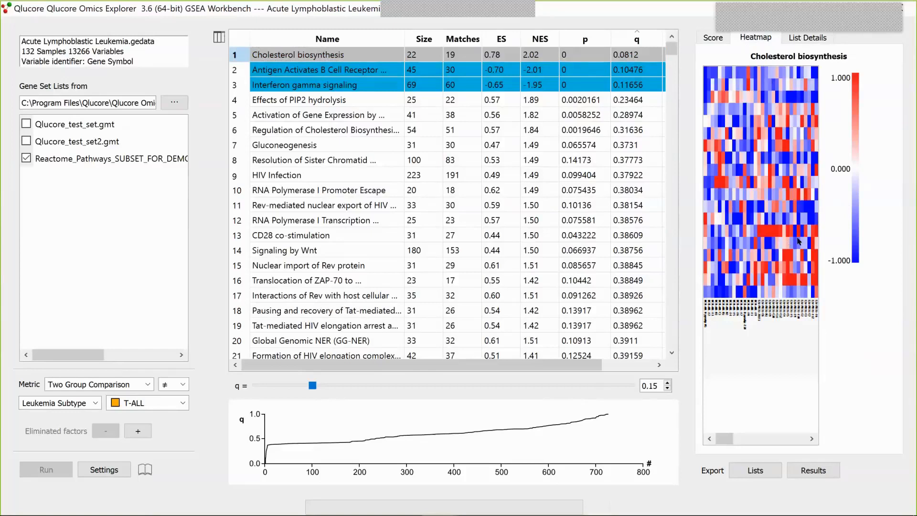
left_click(808, 39)
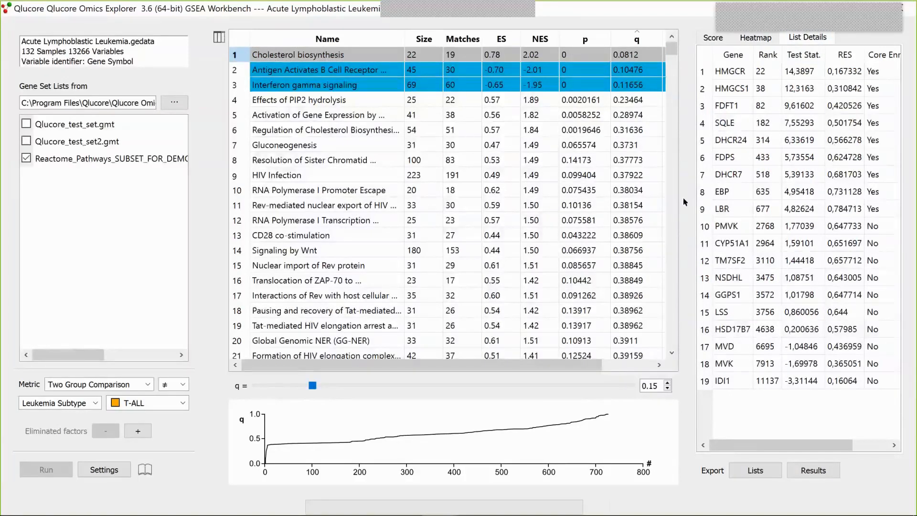
Step: Select the three gene sets within the q cutoff and view their leading edge overlap heatmap
left_click(358, 68, "ctrl")
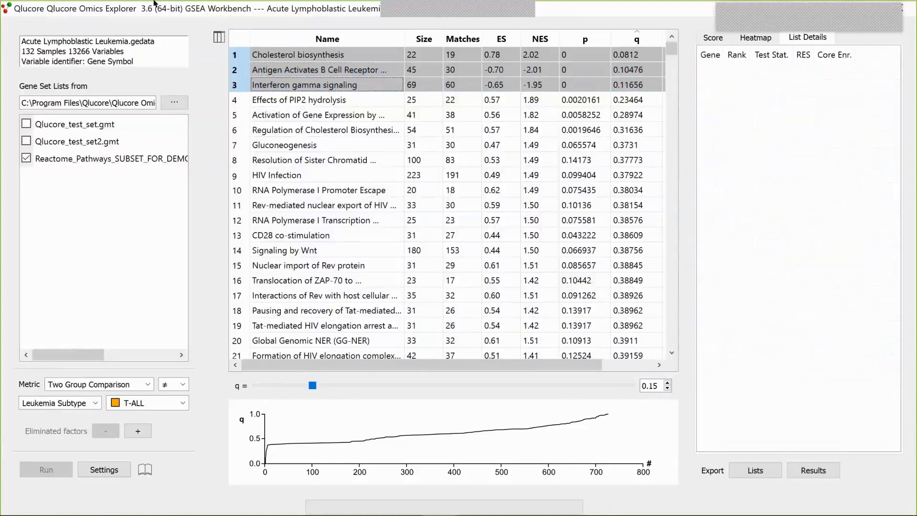
left_click(764, 42)
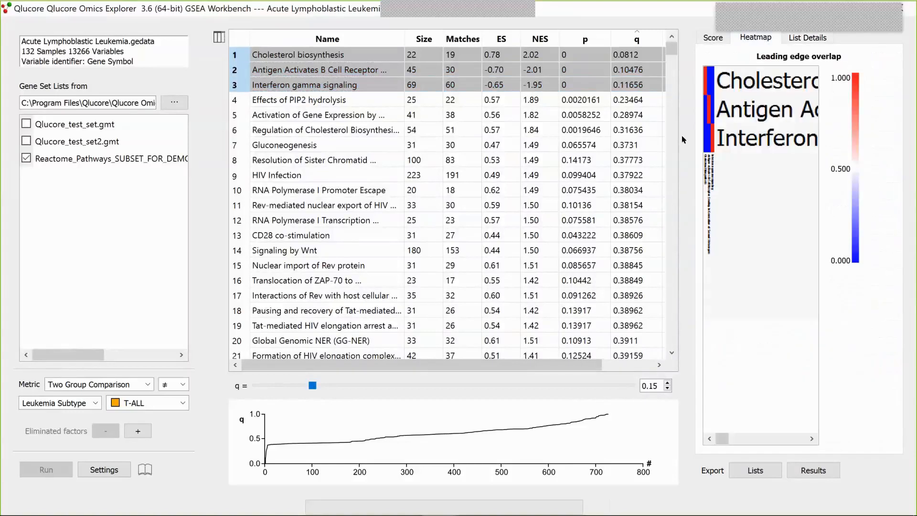
left_click_drag(689, 144, 522, 125)
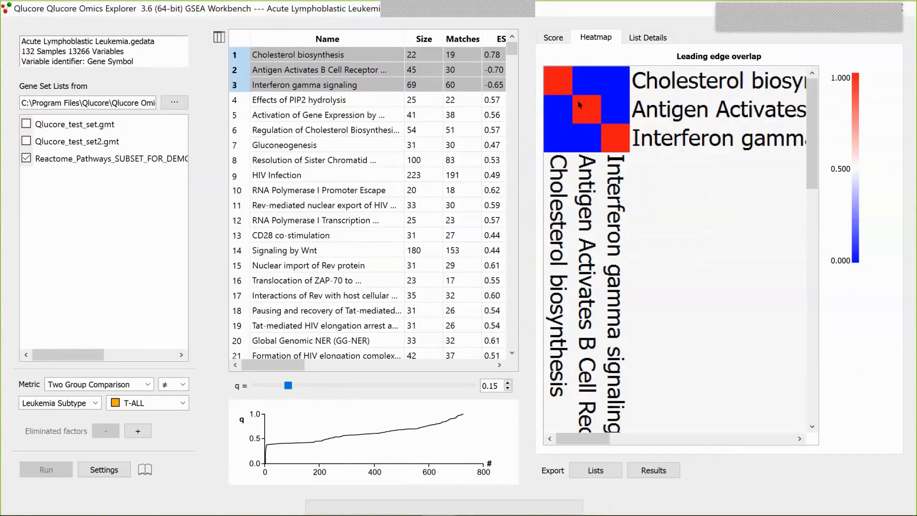
left_click_drag(615, 189, 738, 200)
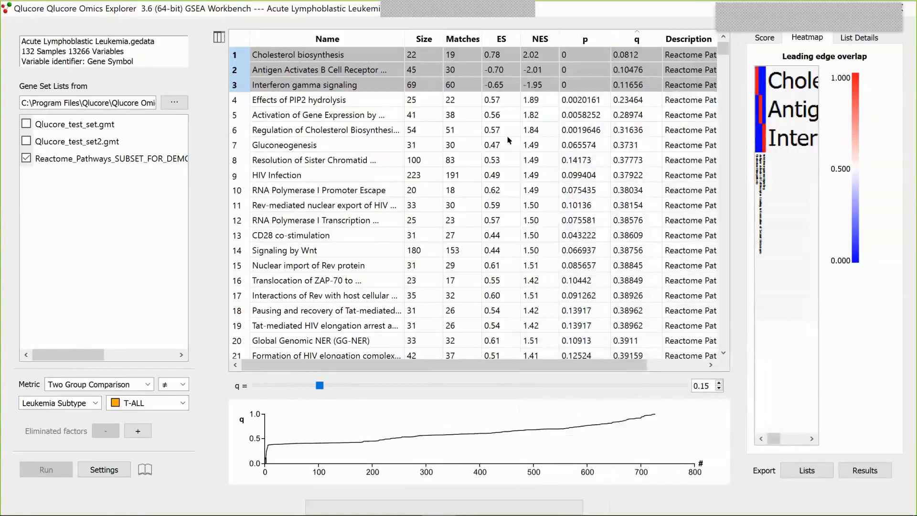
Step: Export the results of the selected gene sets to the Desktop folder
left_click(872, 471)
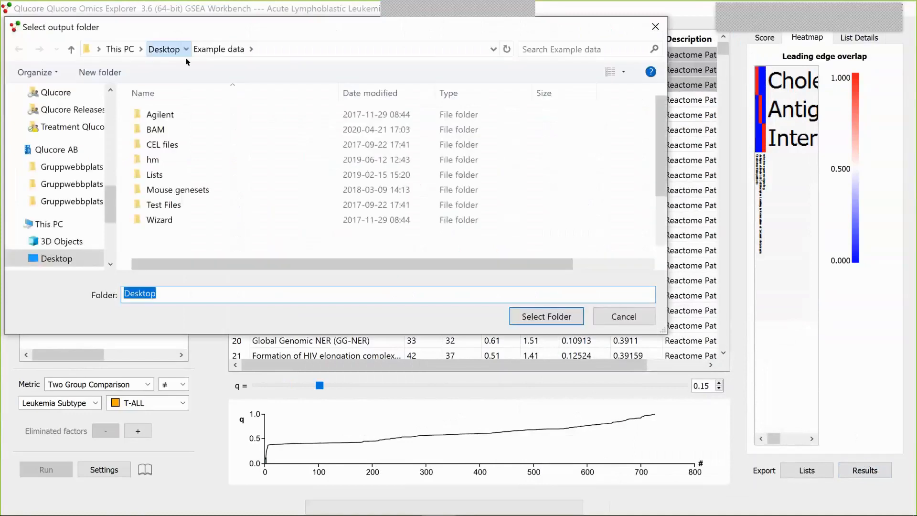
left_click(165, 49)
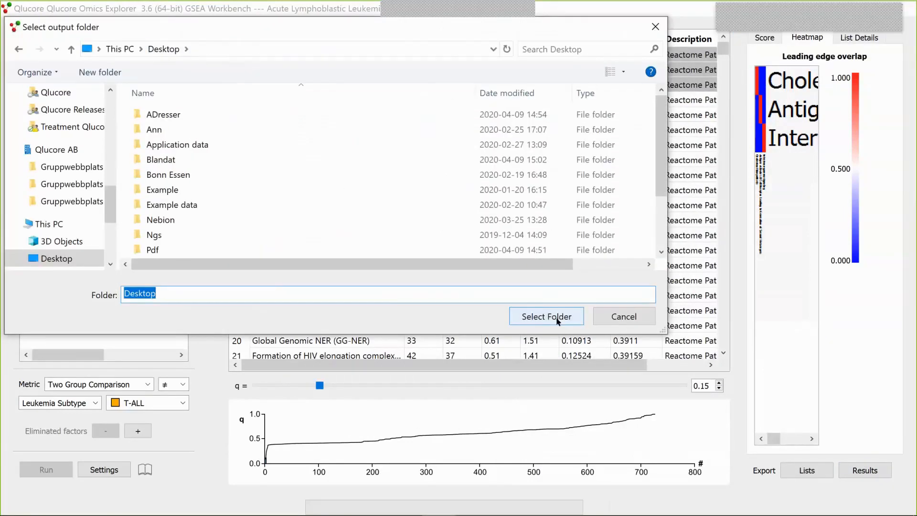
left_click(557, 321)
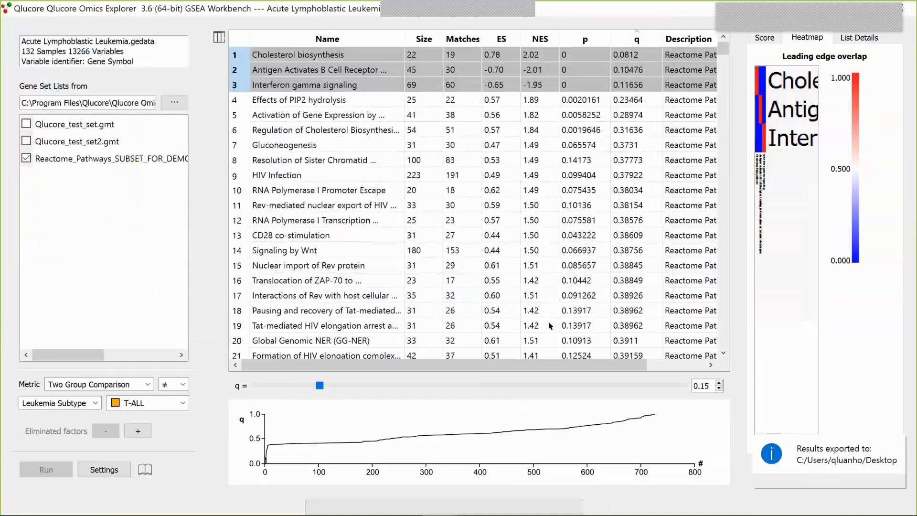
Step: Check the exported images in the EnrichmentPlots and HeatMaps folders on the desktop, closing each folder
key("super+d")
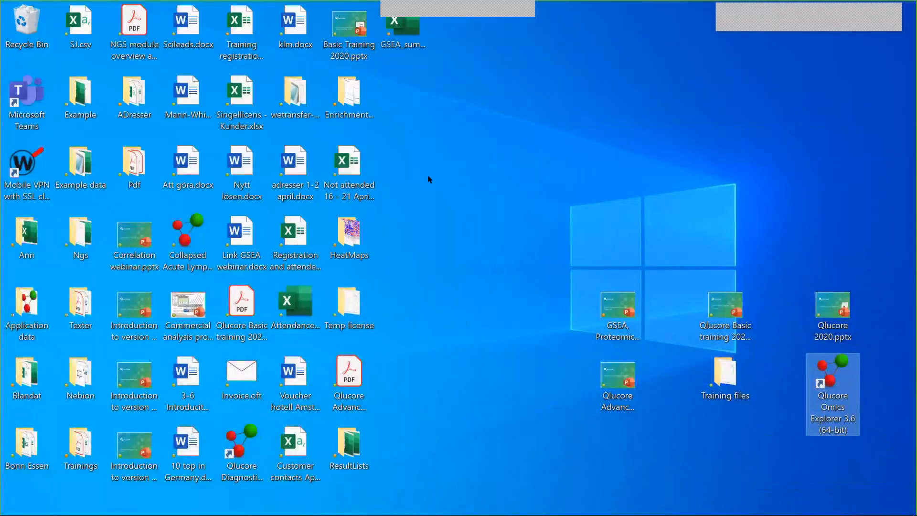
double_click(344, 99)
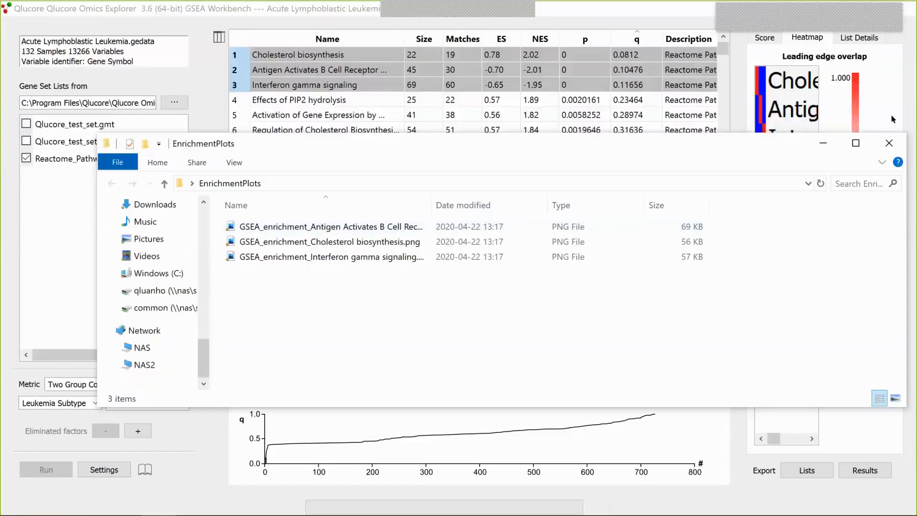
left_click(889, 143)
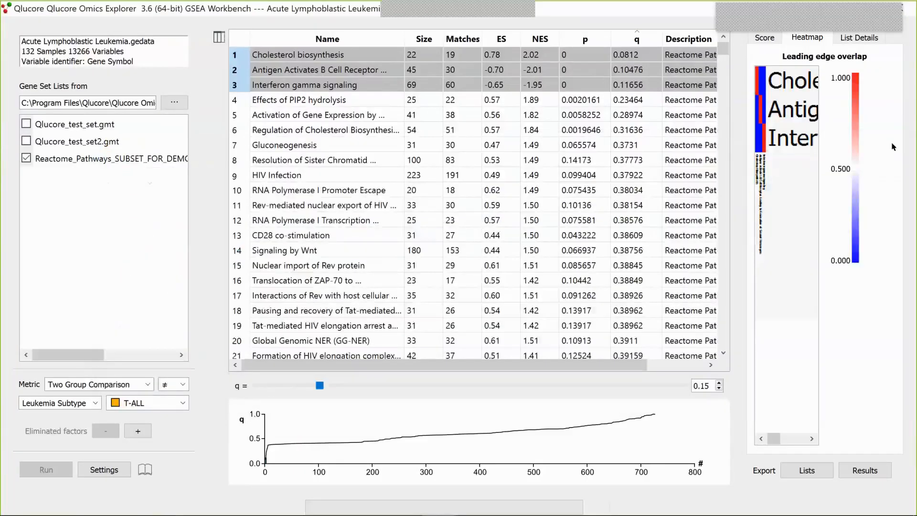
key("super+d")
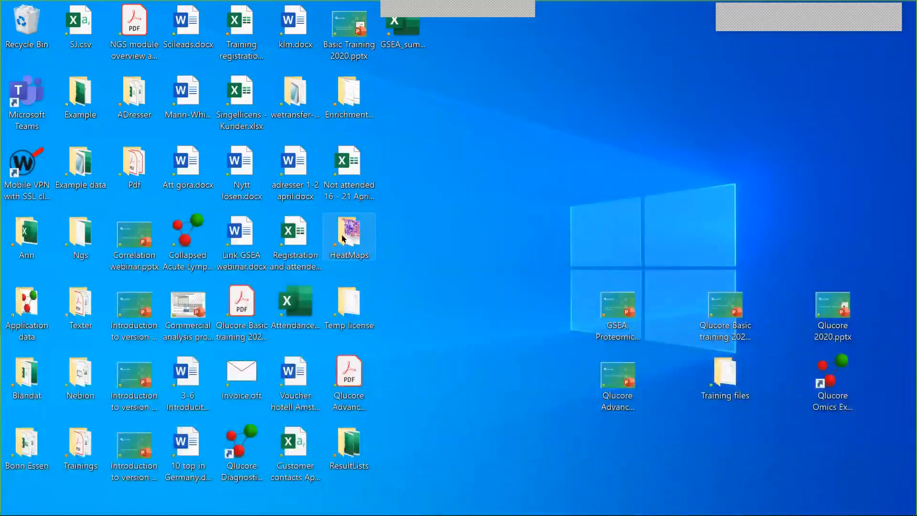
double_click(342, 238)
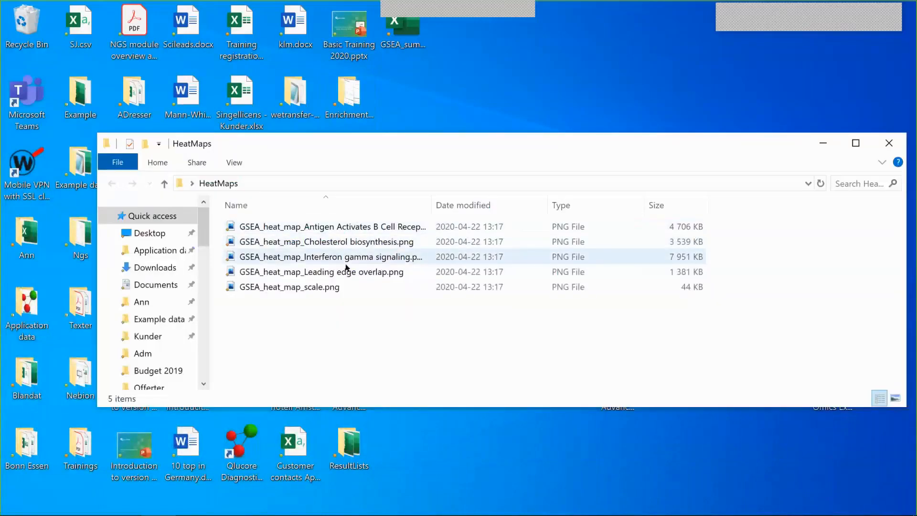
left_click(889, 142)
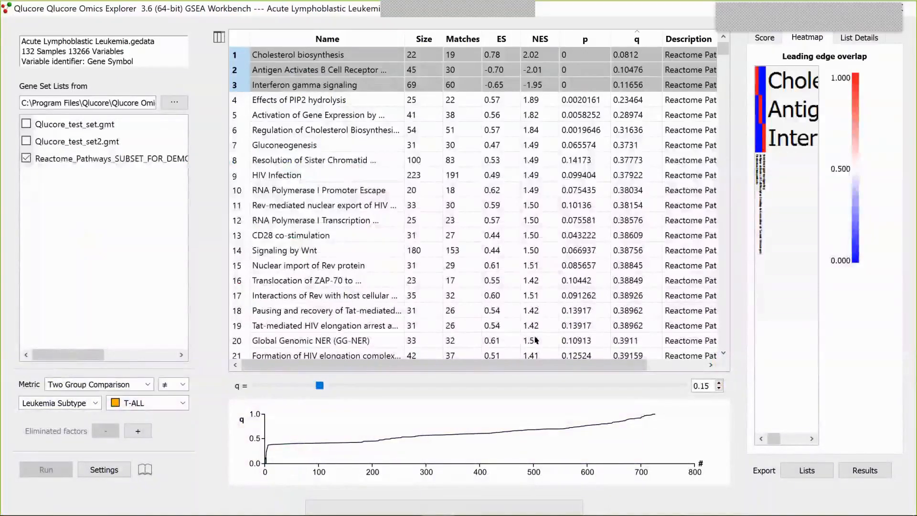
Step: Export the selected gene sets as variable lists, minimize the GSEA workbench and return to the main Qlucore Omics Explorer window
left_click(802, 472)
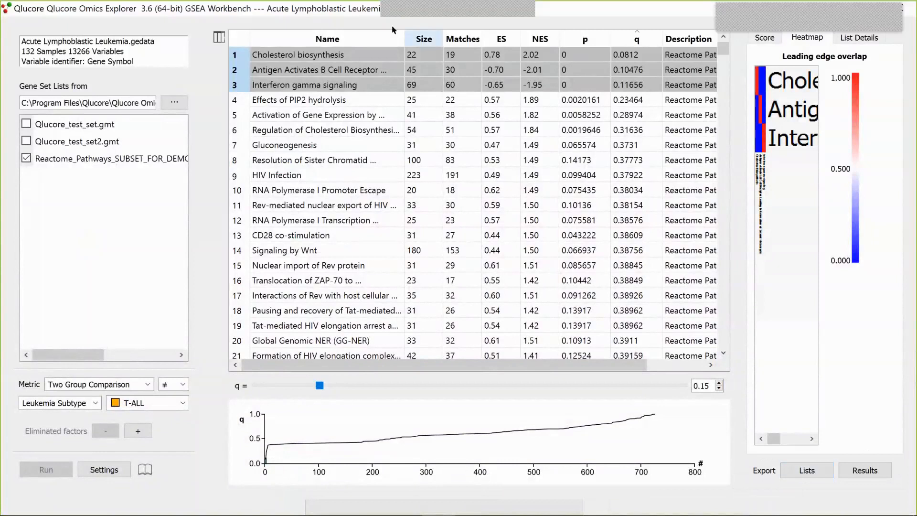
double_click(647, 11)
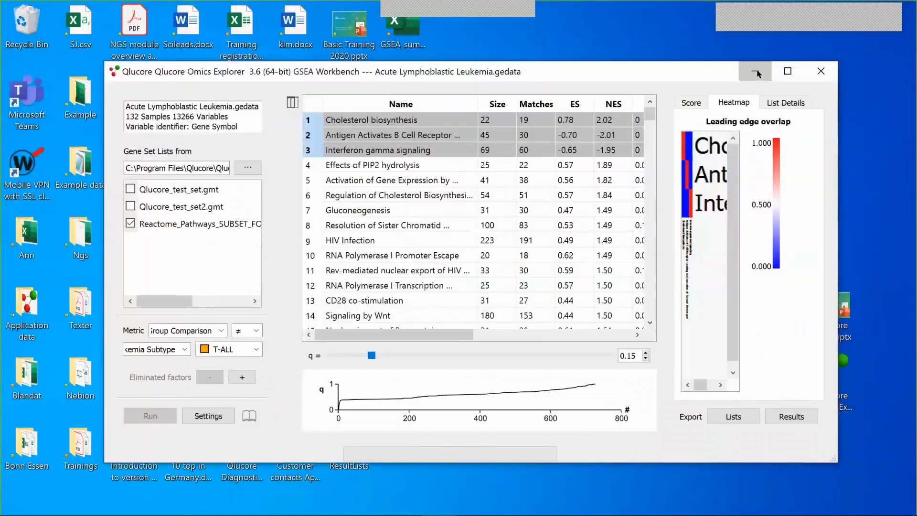
left_click(756, 73)
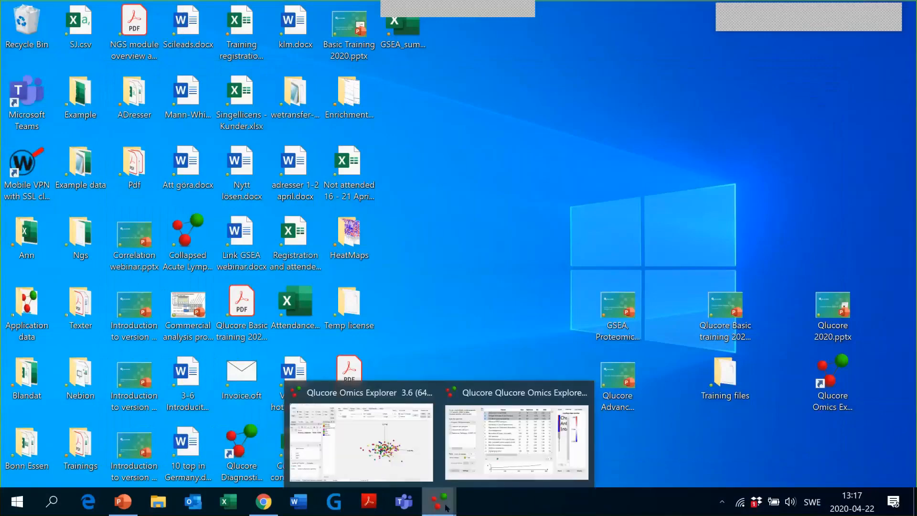
left_click(446, 509)
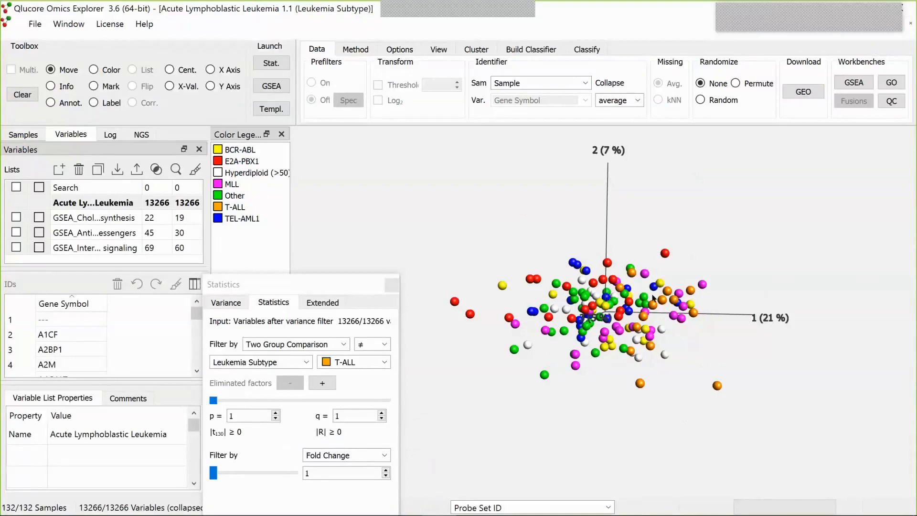
Step: Create a new synchronized plot, tile both plots side by side and move the Statistics window clear of them
right_click(477, 233)
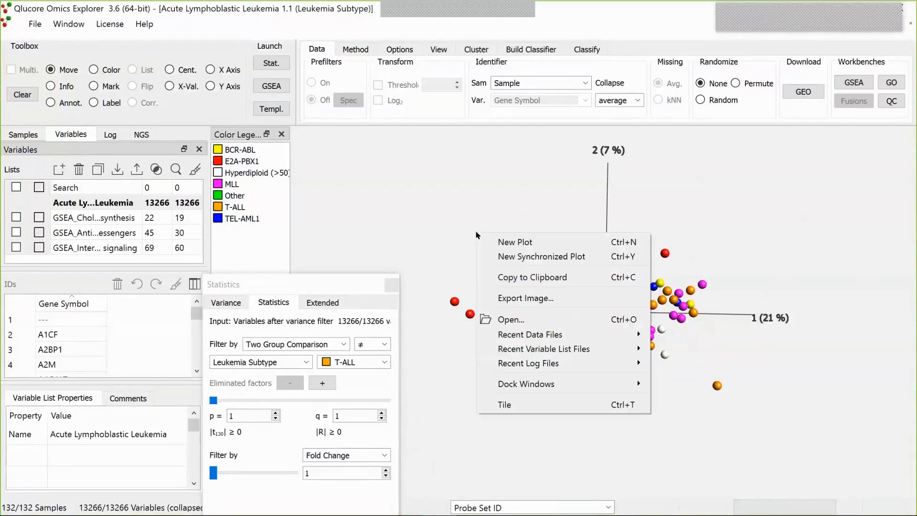
left_click(527, 258)
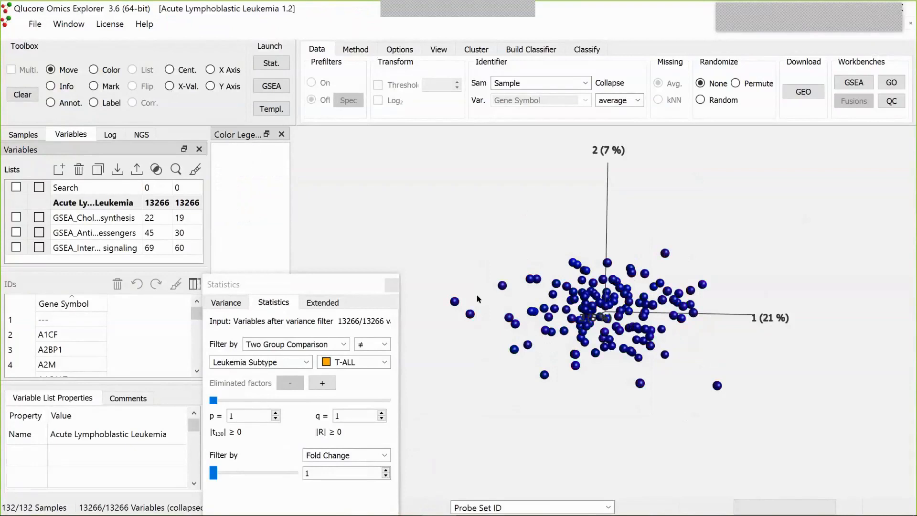
key("ctrl+t")
left_click(284, 287)
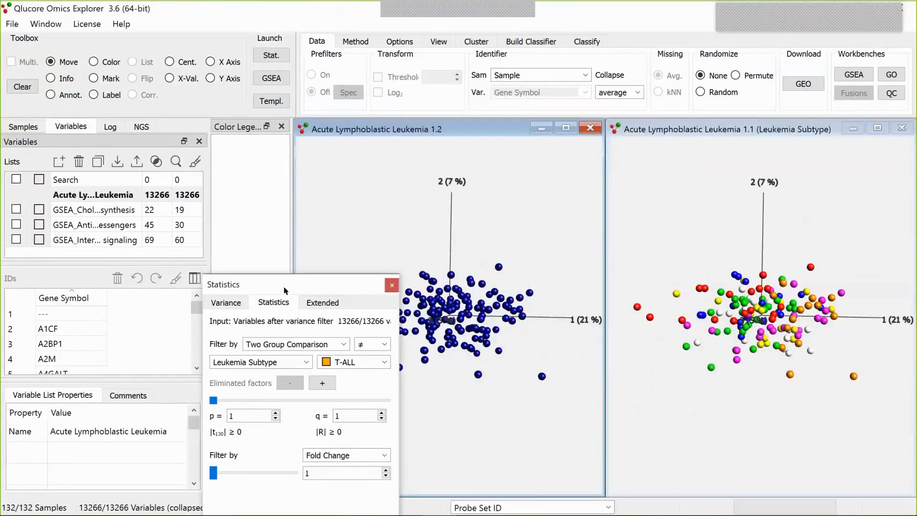
left_click_drag(285, 290, 139, 299)
Step: Switch the new PCA plot to Variable mode and reposition the Statistics window so all its filter controls are accessible
left_click(355, 42)
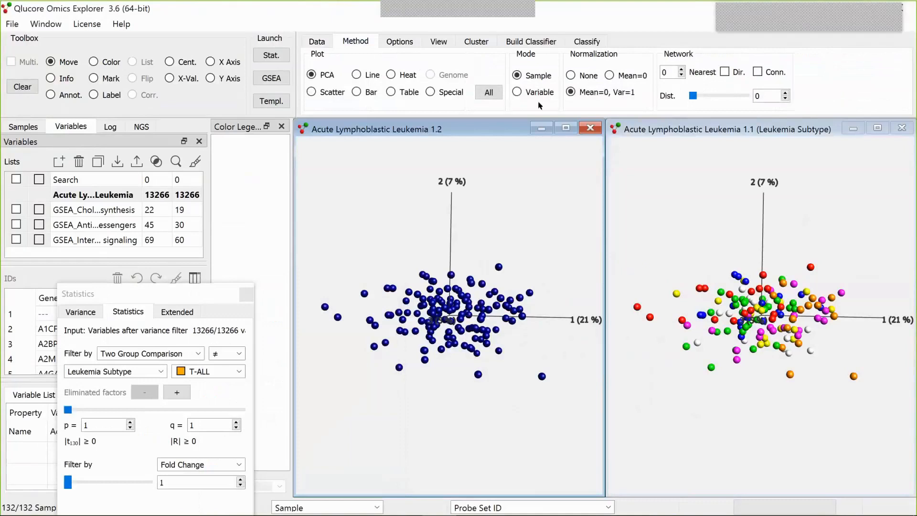
left_click(517, 93)
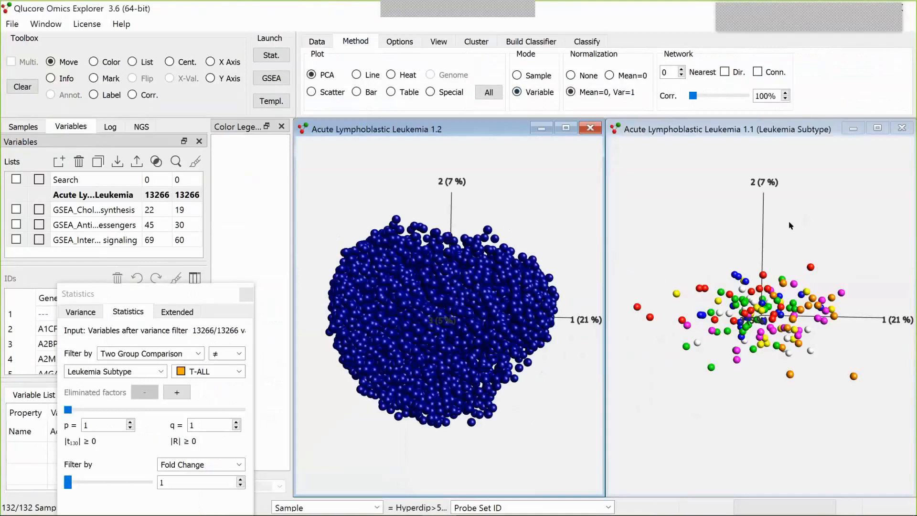
left_click(226, 292)
left_click_drag(247, 186, 248, 185)
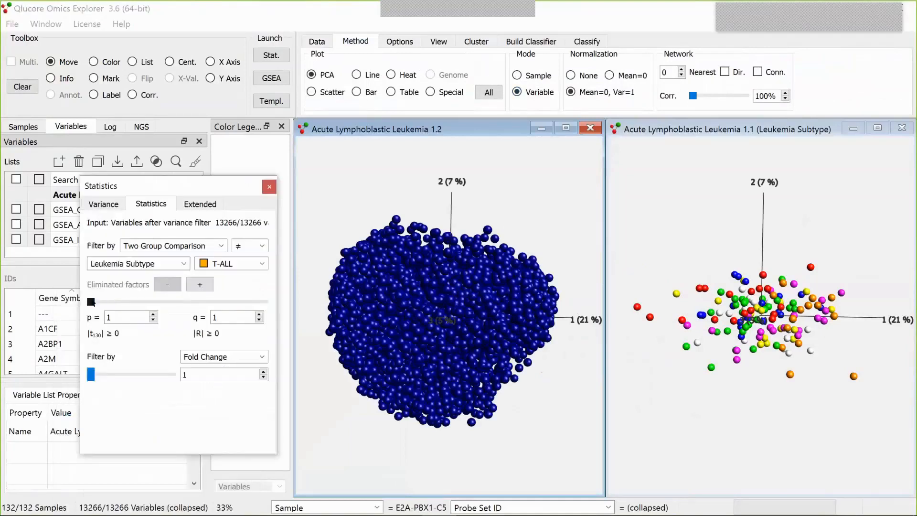
Step: Tighten the T-ALL two-group comparison filter to p = 5.2e-8 and move the Statistics window clear of the variable lists
left_click_drag(101, 302, 160, 303)
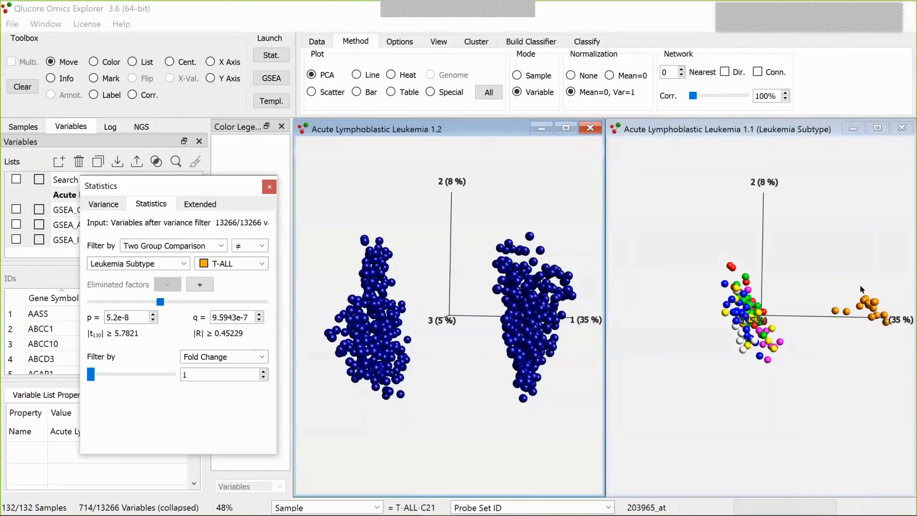
left_click(871, 298)
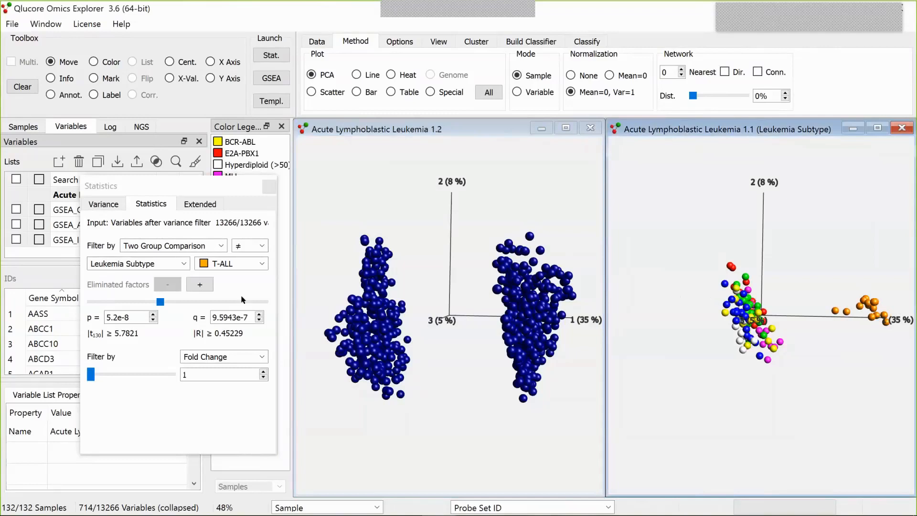
left_click(219, 180)
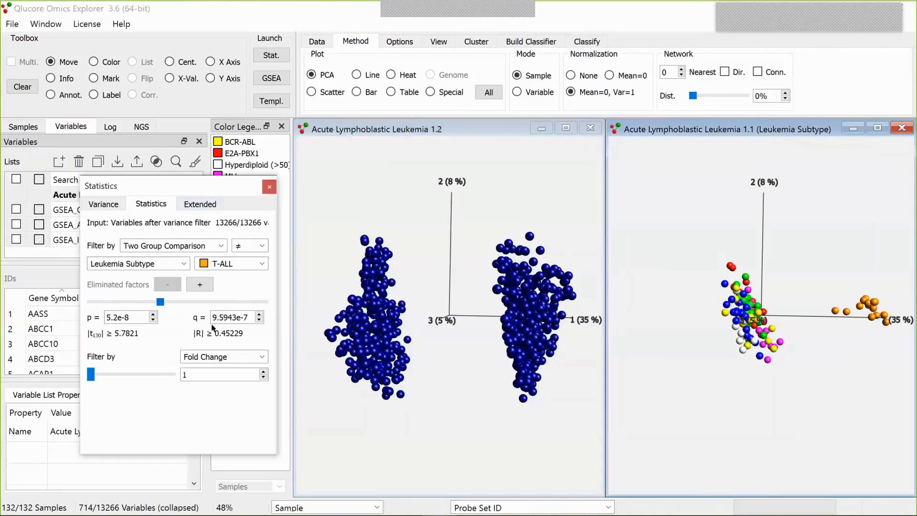
left_click_drag(211, 324, 217, 340)
left_click(356, 253)
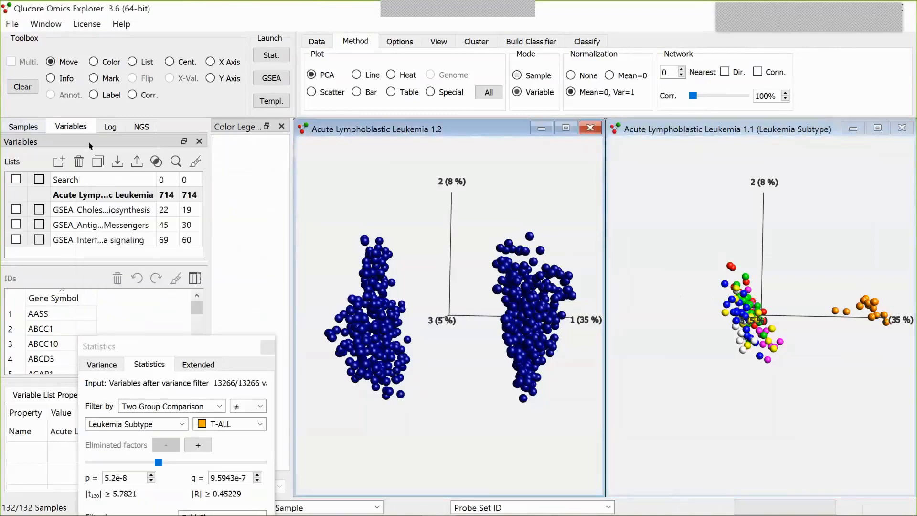
Step: Colour the variable PCA plot by the average over the T-ALL group of Leukemia Subtype and move the Statistics window clear of the colour legend
left_click(37, 134)
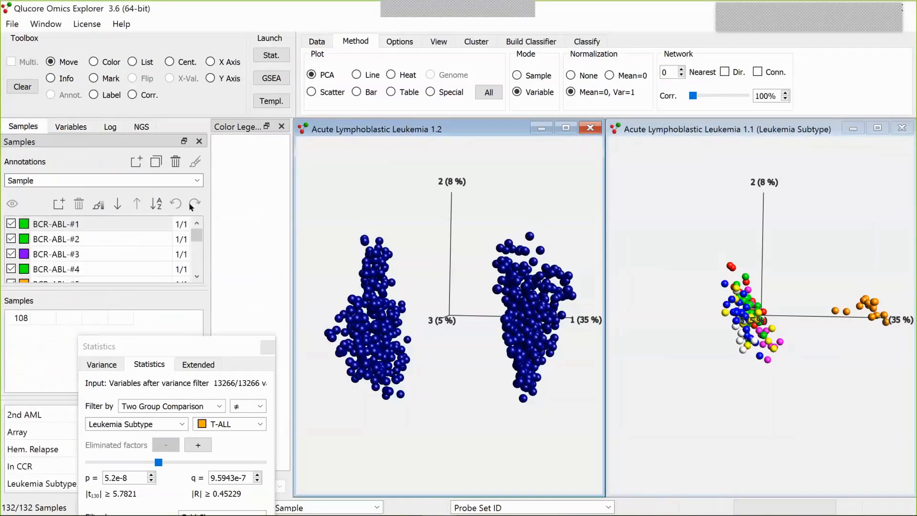
left_click(196, 180)
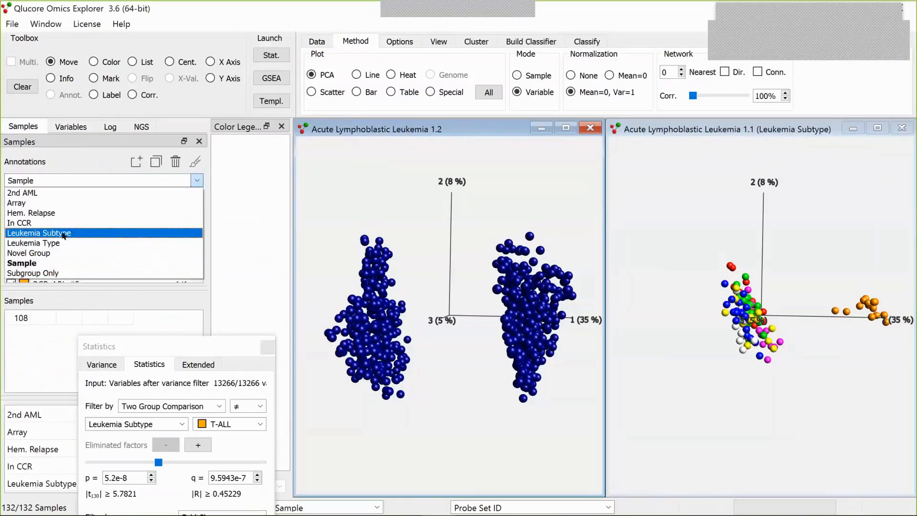
left_click(64, 233)
scroll(62, 258, "down", 2)
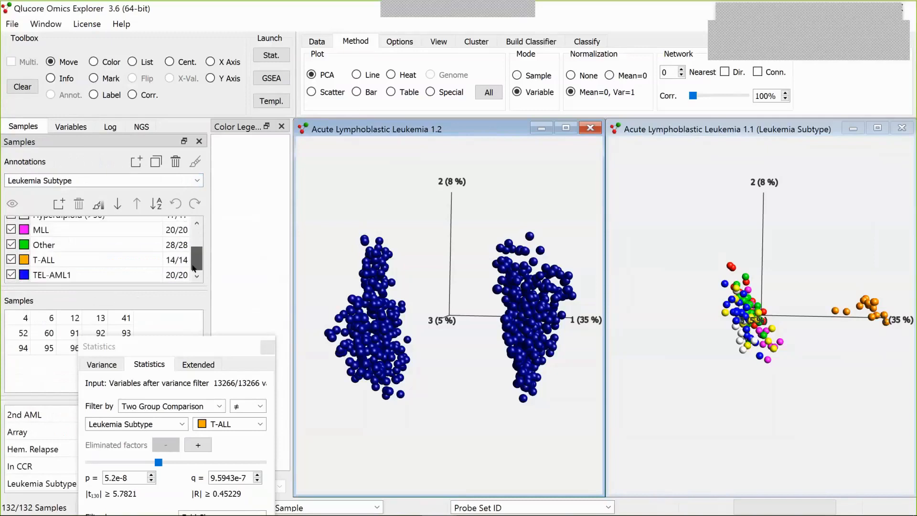
left_click(63, 261)
left_click(94, 61)
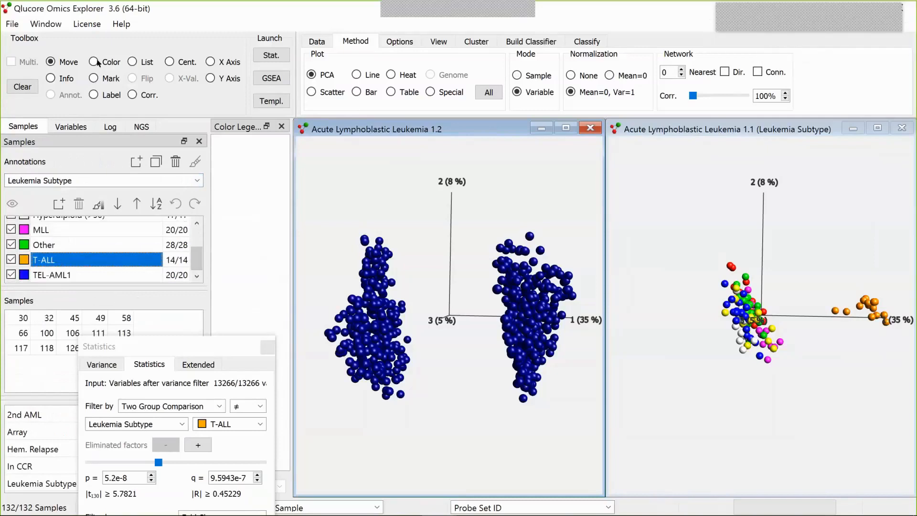
left_click(76, 261)
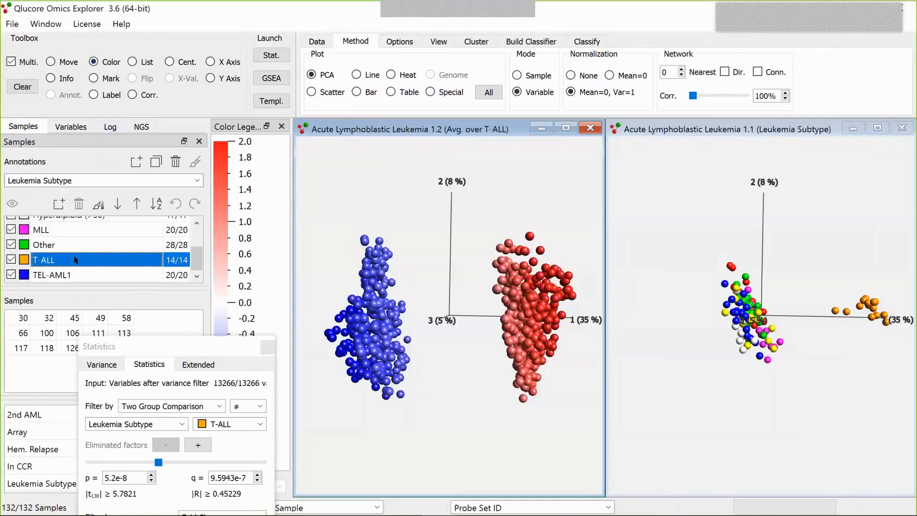
left_click(194, 347)
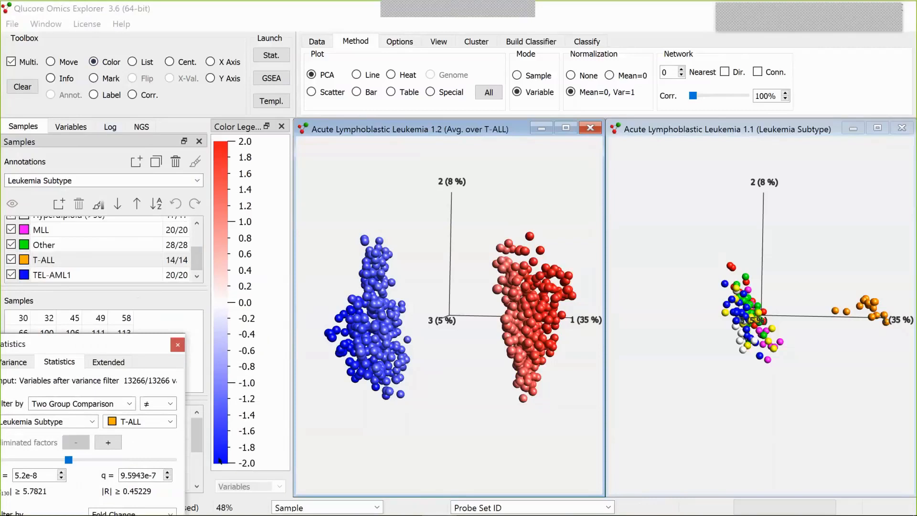
Step: Colour the variables belonging to the GSEA cholesterol biosynthesis list in the variable PCA plot
left_click(74, 126)
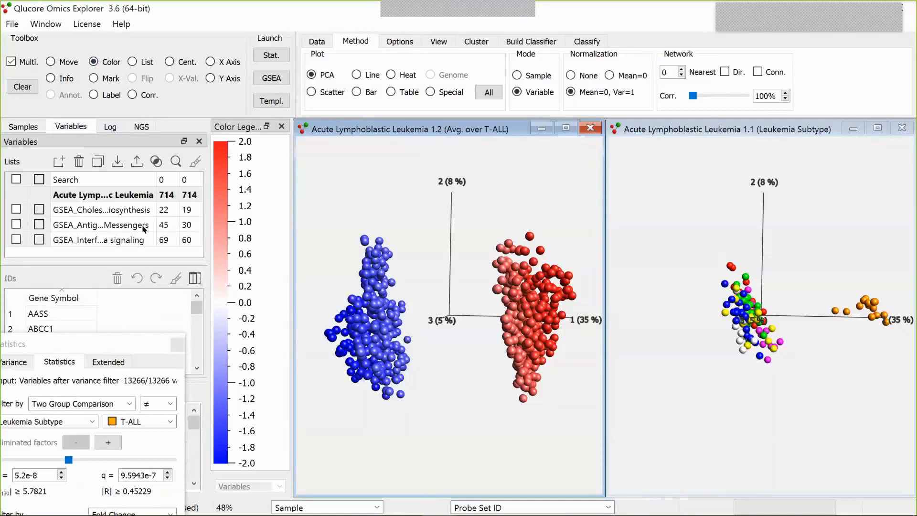
left_click(40, 211)
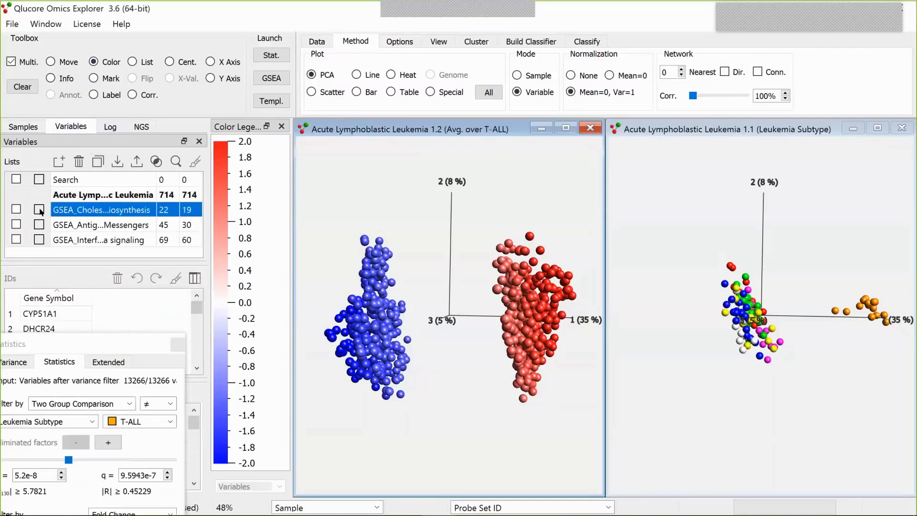
left_click(39, 209)
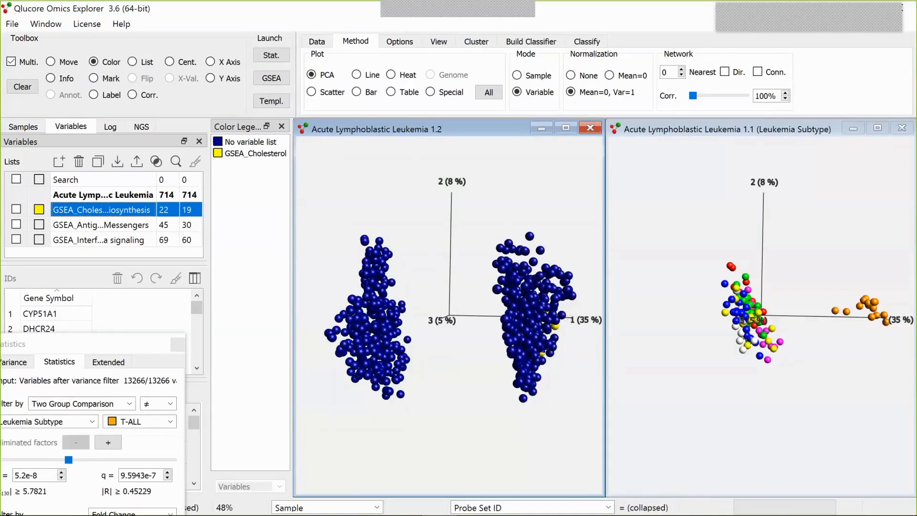
Step: Restrict the analysis to the GSEA cholesterol biosynthesis list and label the remaining genes in the variable plot
left_click(19, 211)
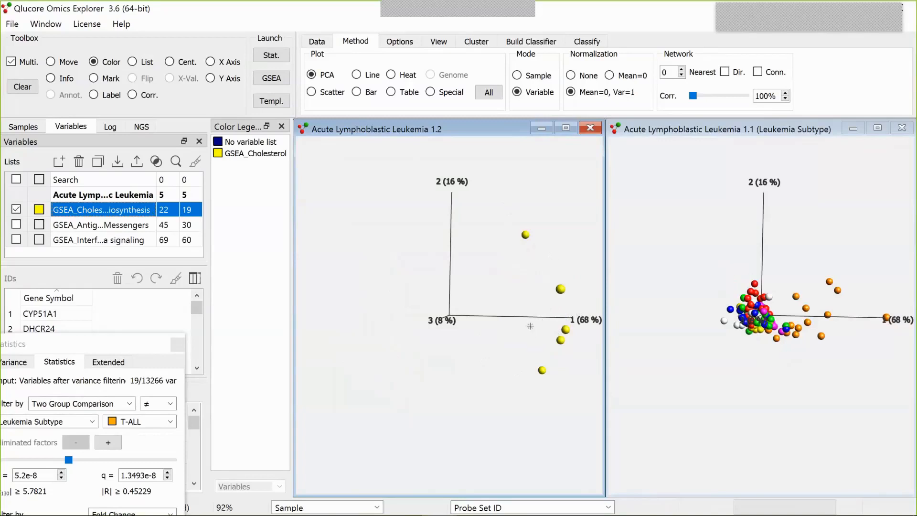
left_click(94, 95)
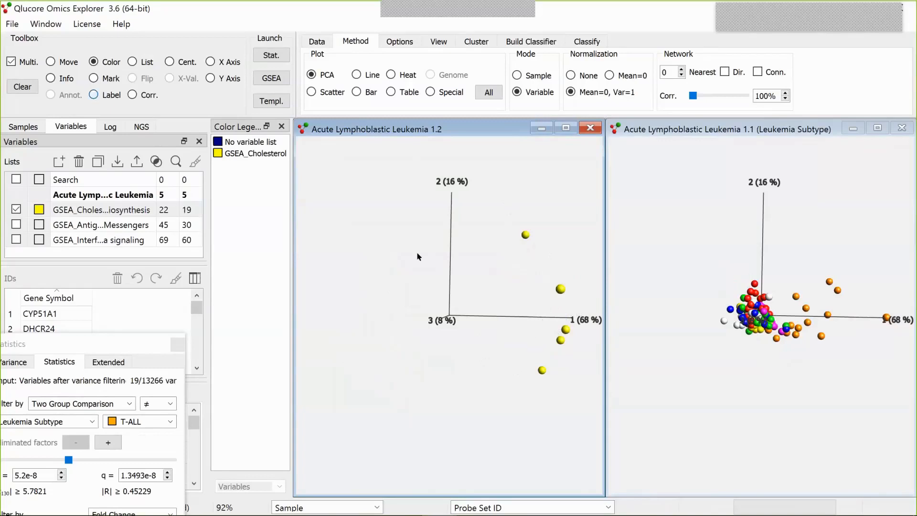
mouse_move(494, 322)
left_mouse_down()
mouse_move(599, 282)
mouse_move(542, 384)
left_mouse_up()
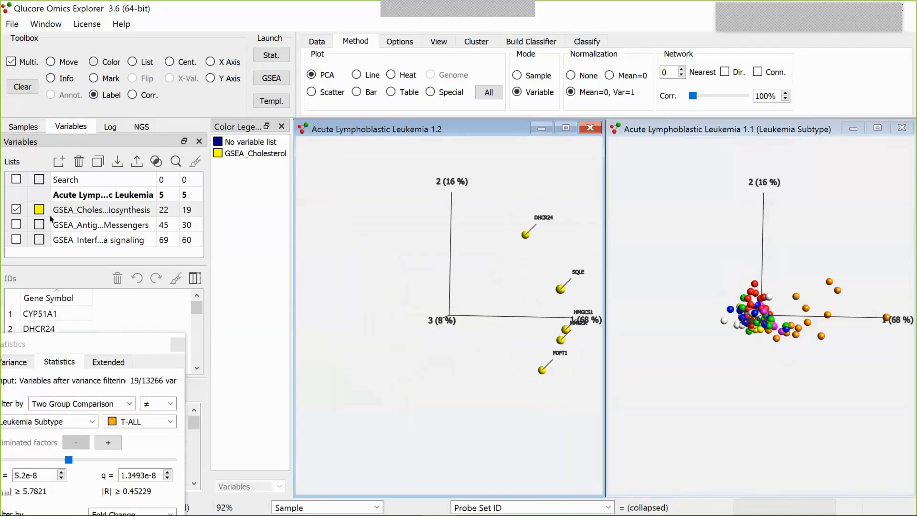
Step: Duplicate the active Acute Lymphoblastic Leukemia variable list and rename the copy "CBS sep t-all"
left_click(112, 194)
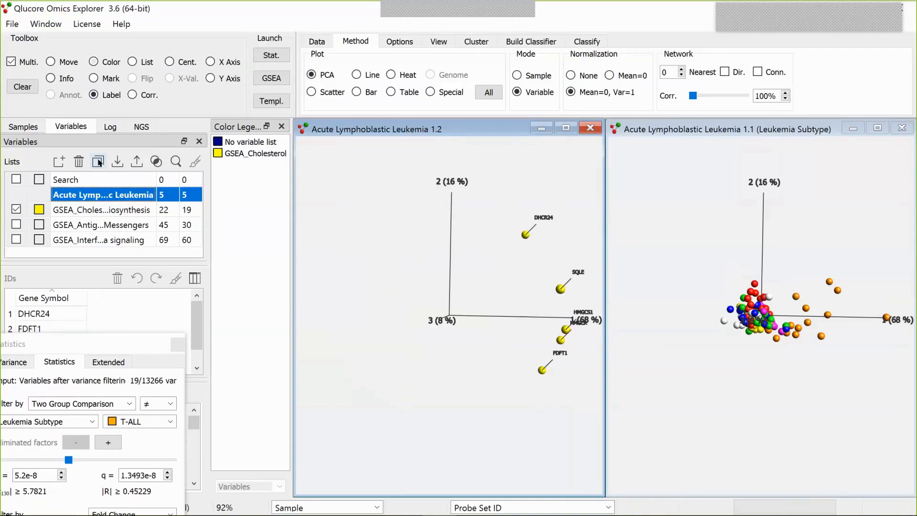
left_click(99, 162)
left_click_drag(191, 225, 194, 257)
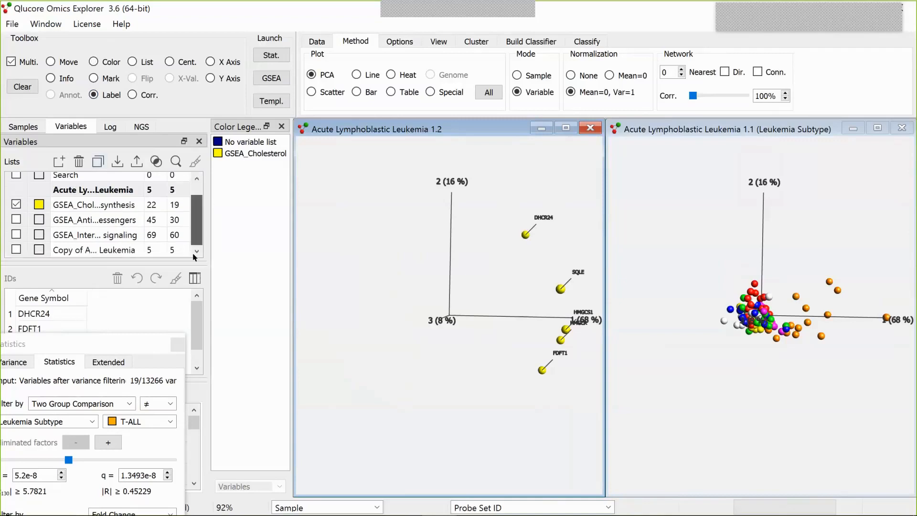
double_click(87, 248)
type("GEne")
key("BackSpace")
key("BackSpace")
key("BackSpace")
key("BackSpace")
type("CBS sep t-all")
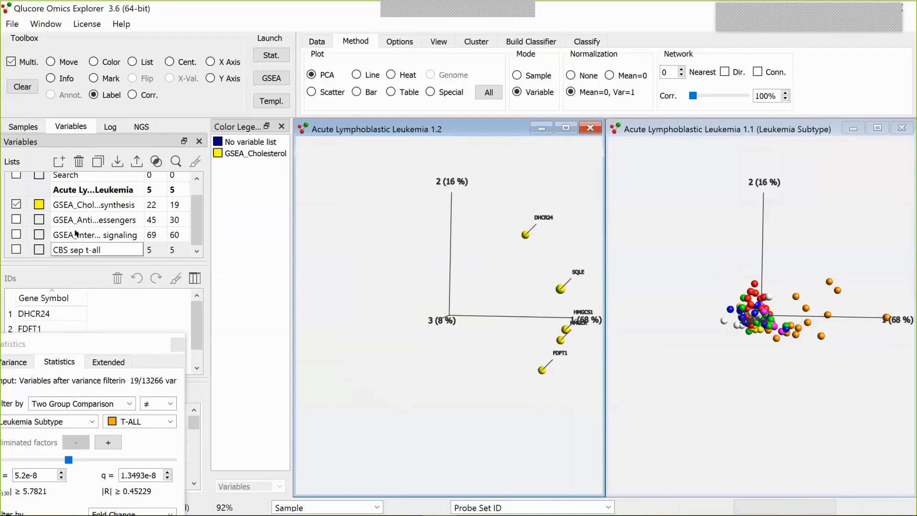
Step: Stop restricting to the cholesterol biosynthesis list and colour the variables in the GSEA Interferon gamma signaling list
left_click(42, 236)
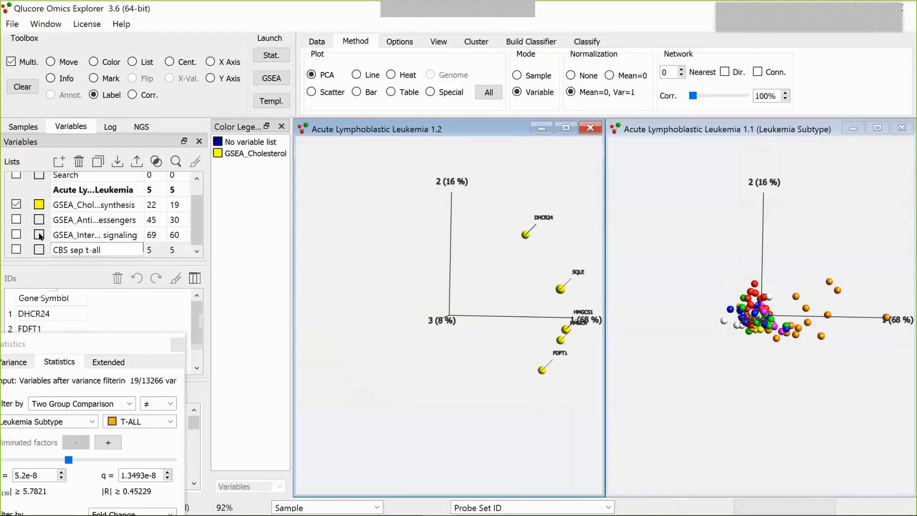
left_click(16, 205)
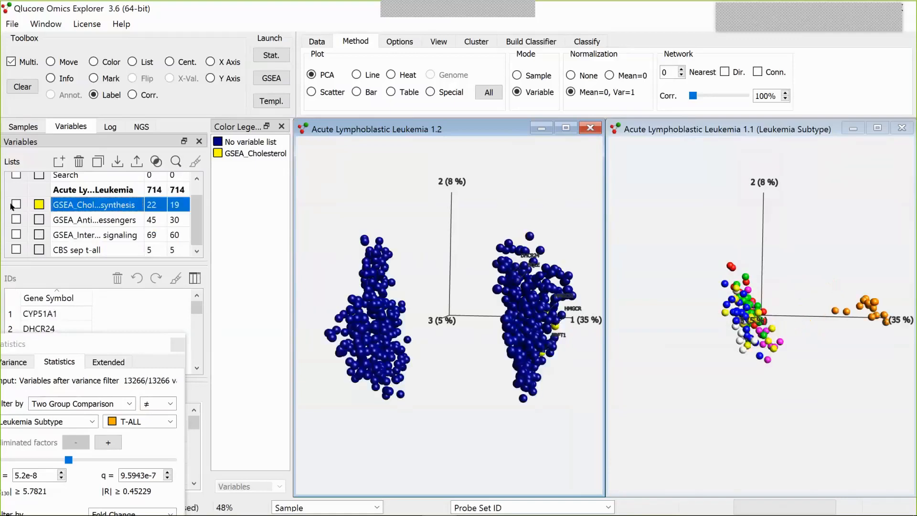
left_click(40, 235)
left_click(41, 234)
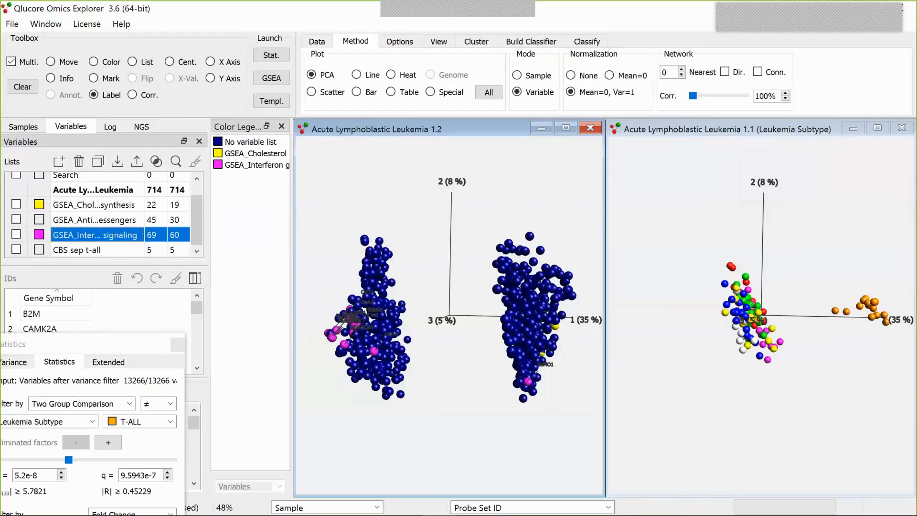
Step: Restrict both PCA plots to the variables in the GSEA Interferon gamma signaling list
left_click(144, 236)
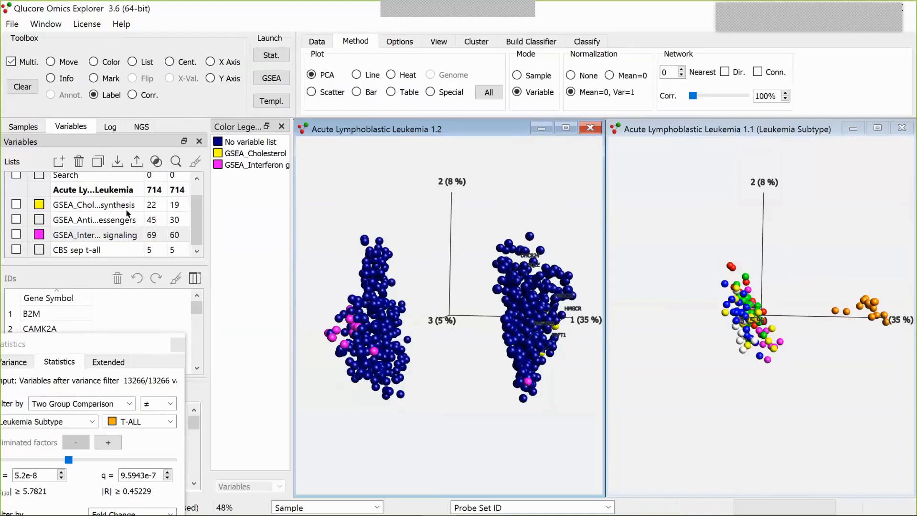
scroll(197, 204, "up", 1)
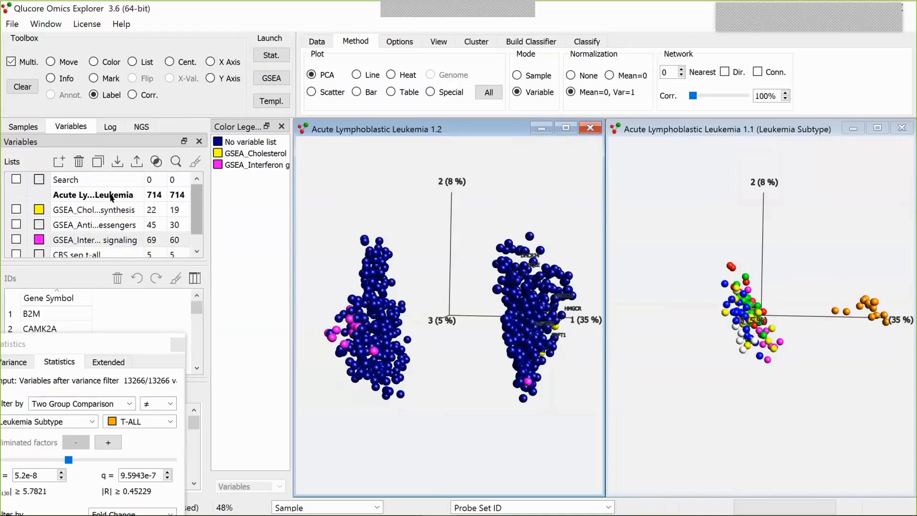
left_click(16, 239)
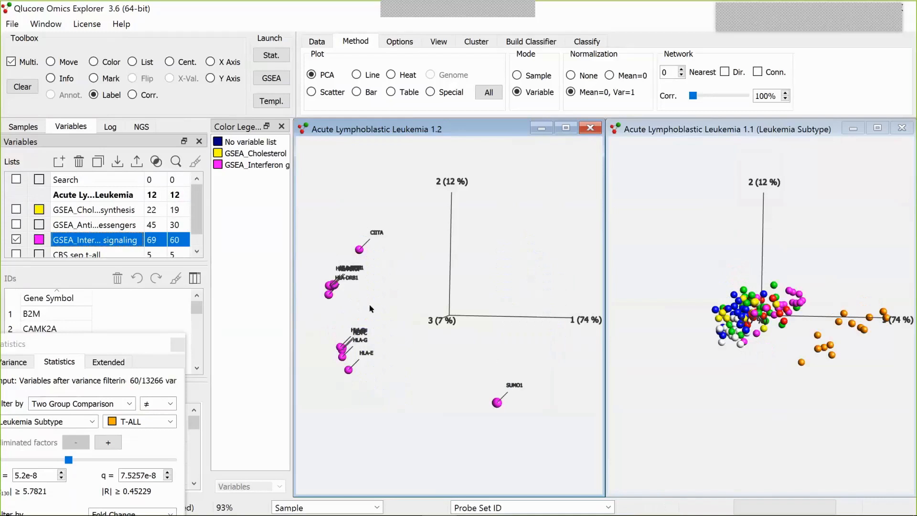
Step: Duplicate the active Acute Lymphoblastic Leukemia variable list and rename the copy "IGS sep t-all"
left_click(132, 194)
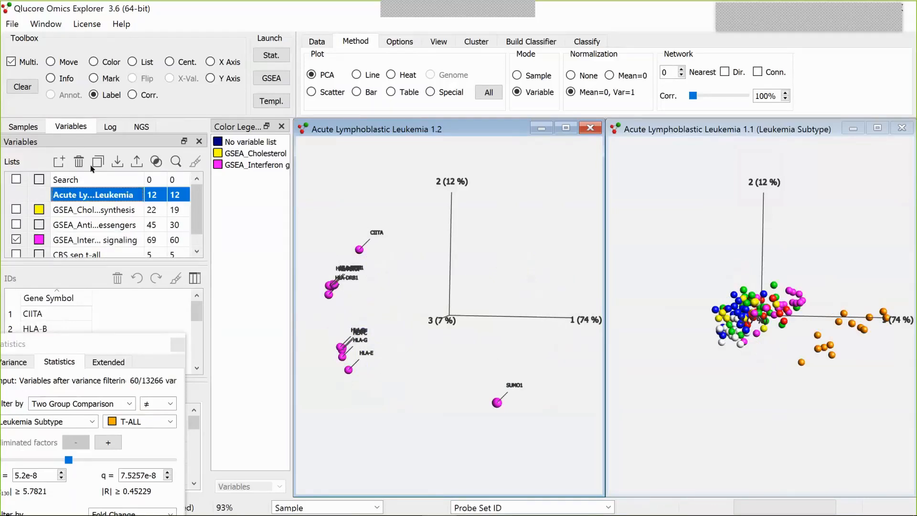
left_click(197, 231)
left_click(120, 250)
left_click(120, 250)
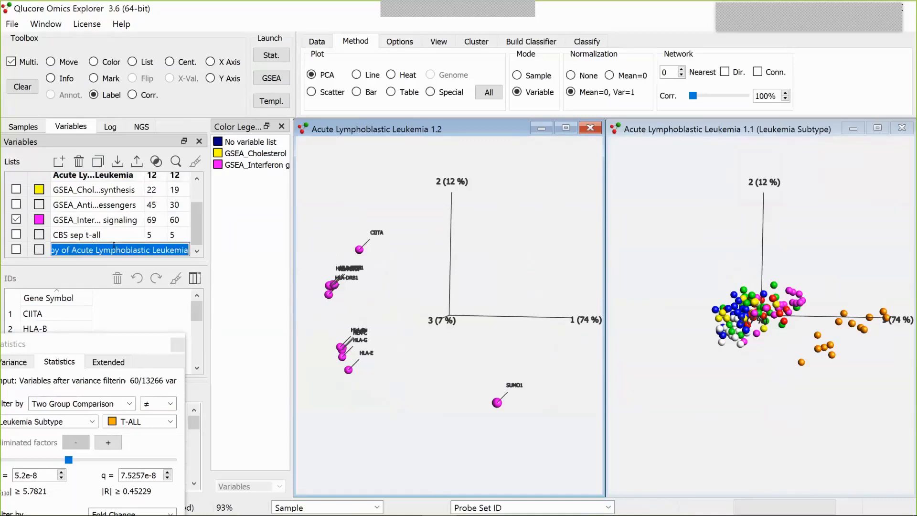
type("IGS sep t-all")
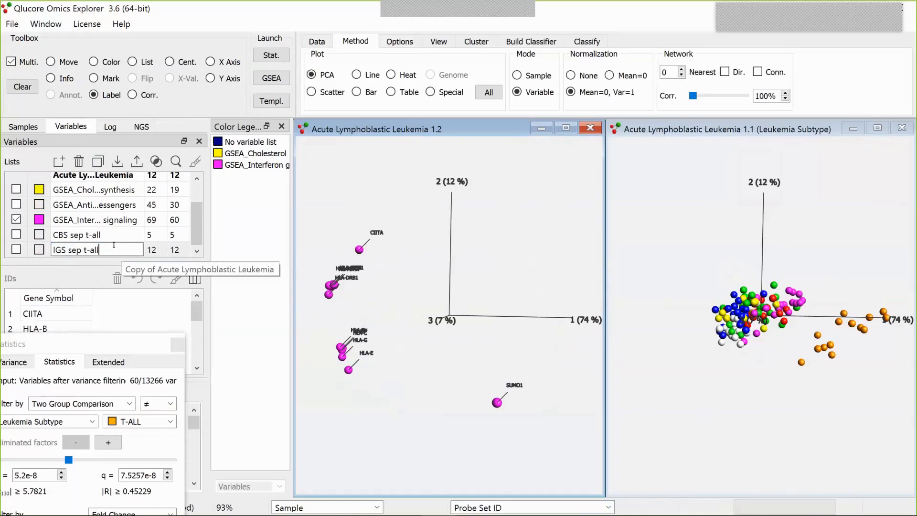
Step: Loosen the T-ALL comparison filter to p = 2.35e-5 on all variables, then restrict again to the Interferon gamma signaling list
mouse_move(829, 502)
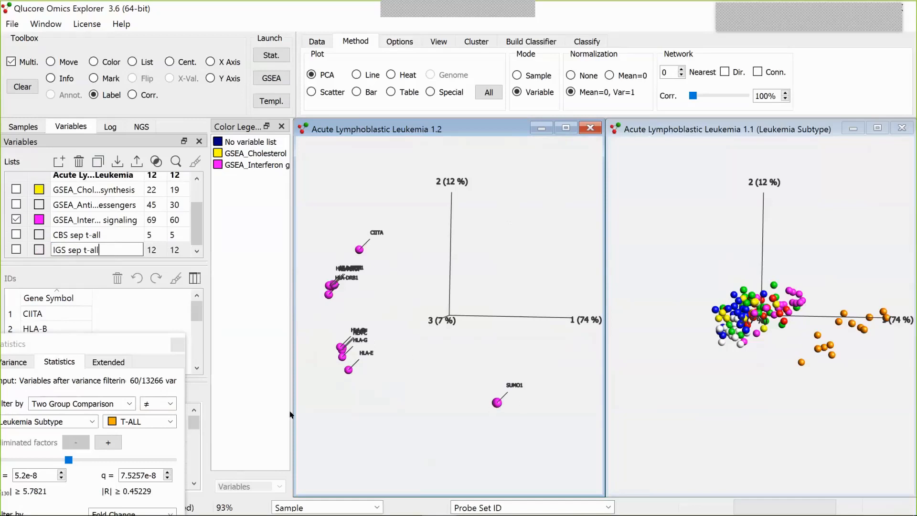
left_click_drag(156, 344, 198, 262)
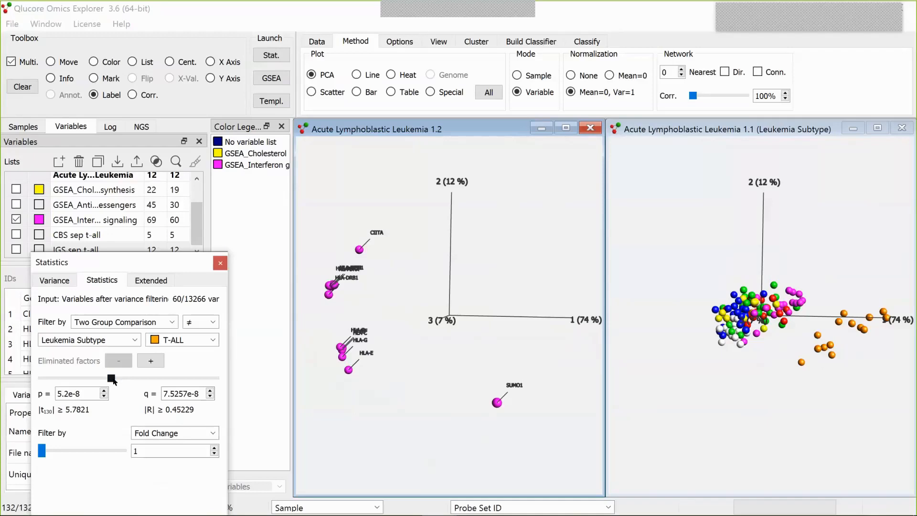
left_click_drag(160, 259, 178, 202)
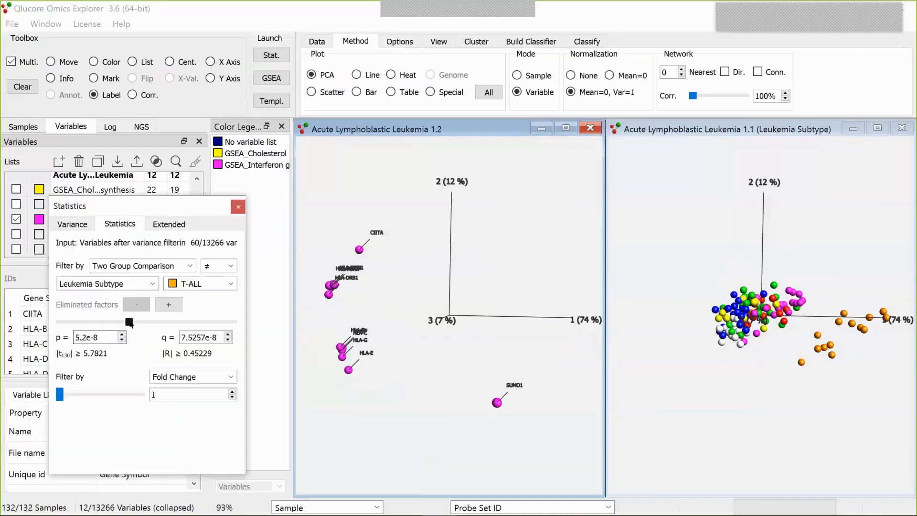
left_click(16, 218)
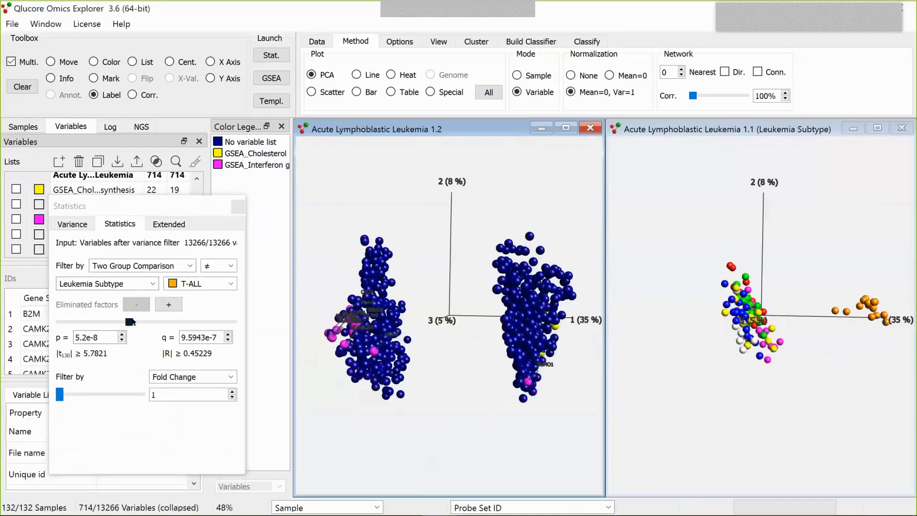
left_click_drag(128, 321, 113, 322)
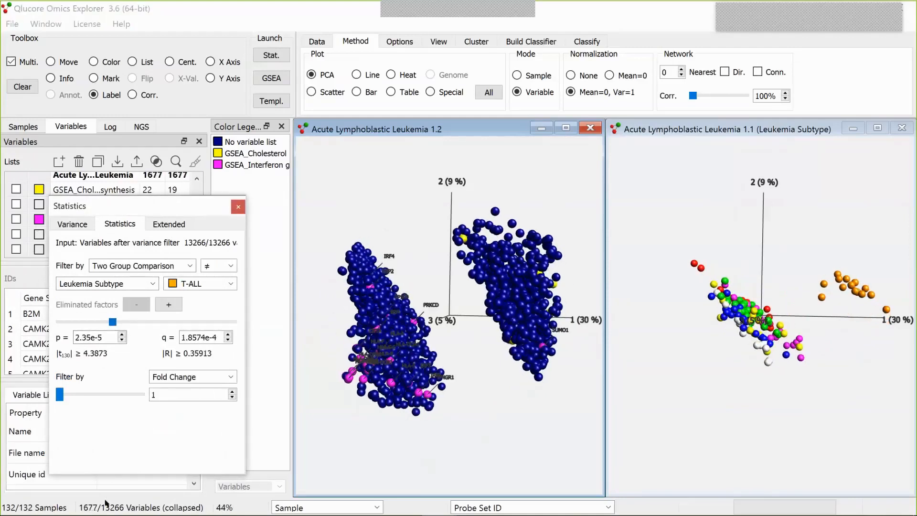
left_click(15, 219)
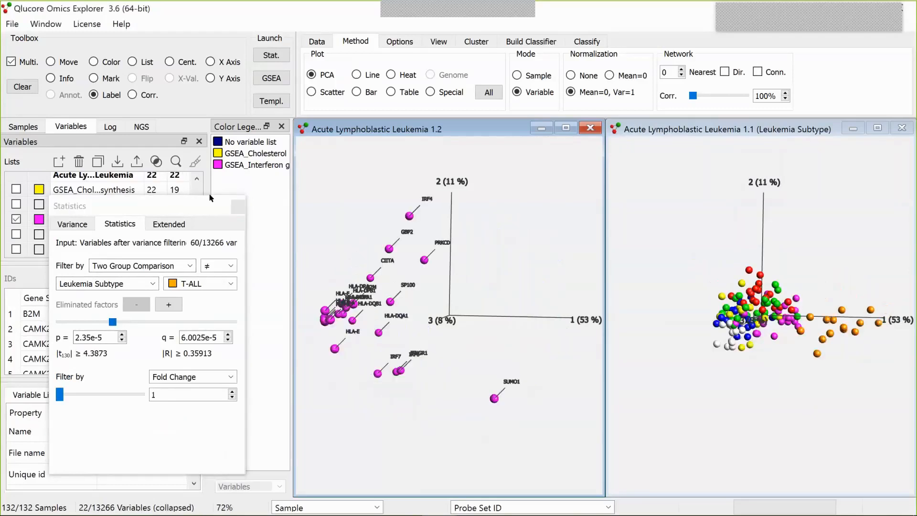
mouse_move(334, 513)
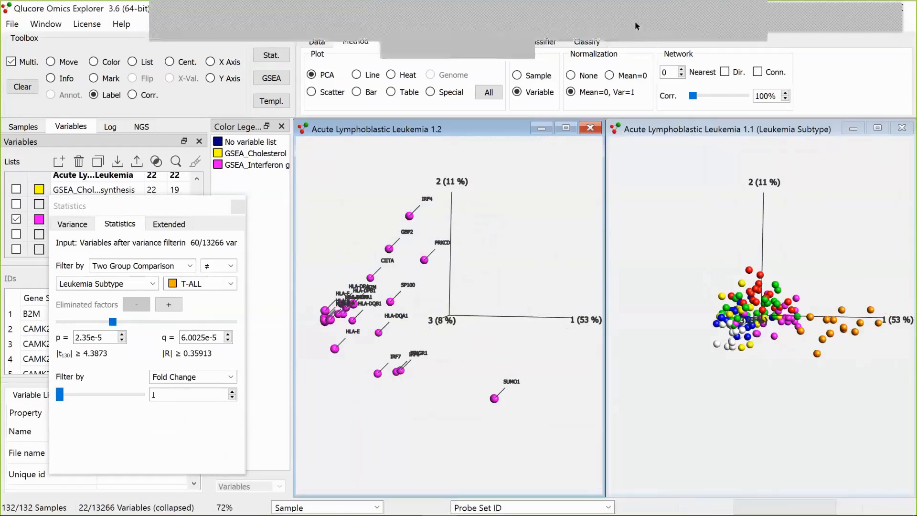
left_click(636, 22)
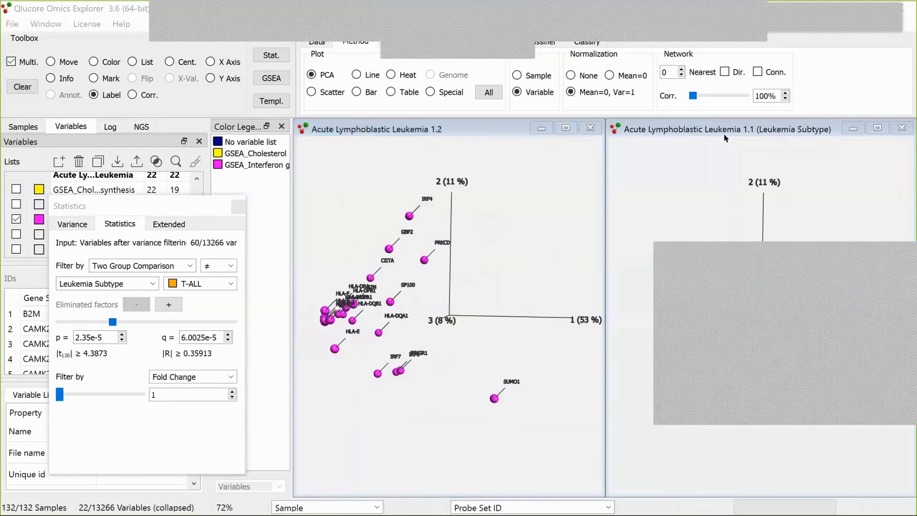
left_click_drag(736, 264, 675, 148)
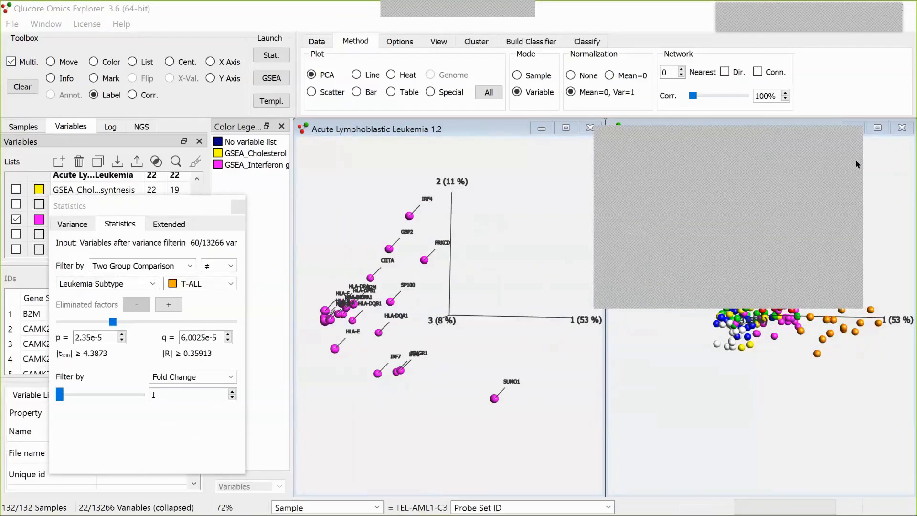
Step: Stop restricting the plots to the GSEA Interferon gamma signaling list and move the Statistics window clear of the variable lists
left_click_drag(143, 206, 138, 167)
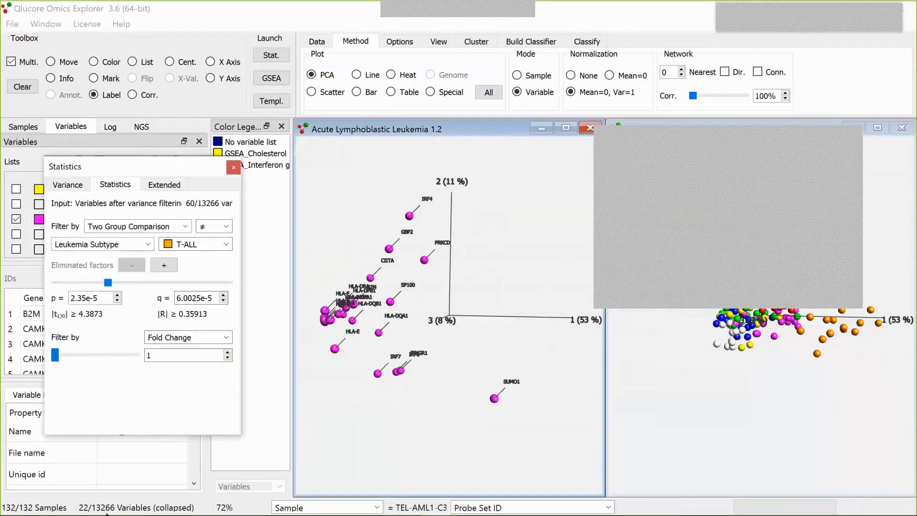
left_click(133, 508)
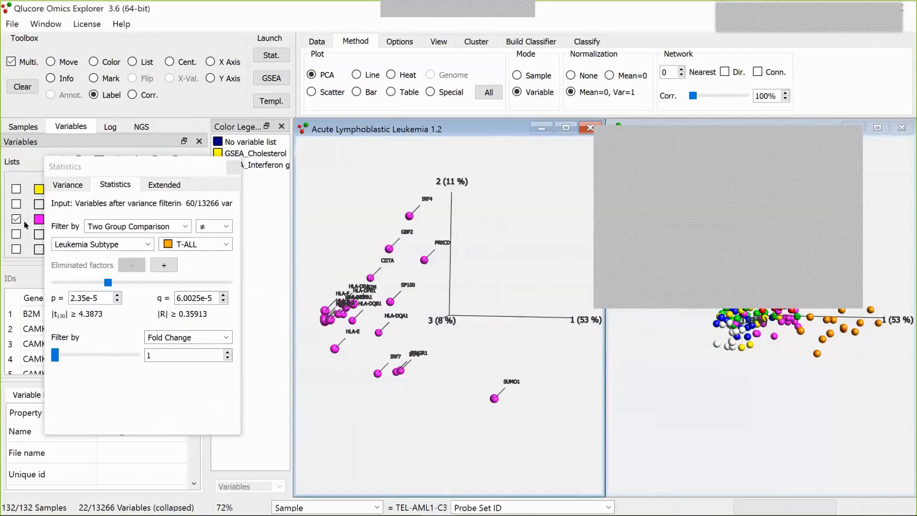
left_click(18, 221)
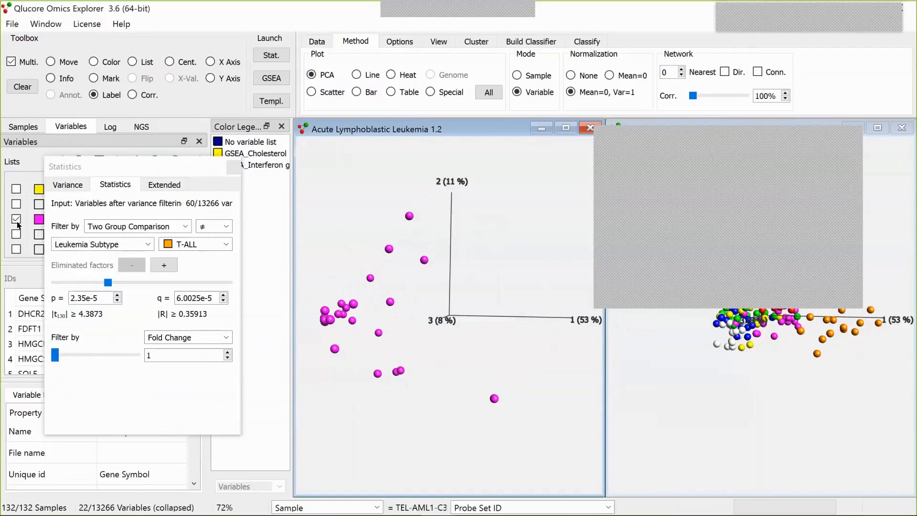
left_click(17, 220)
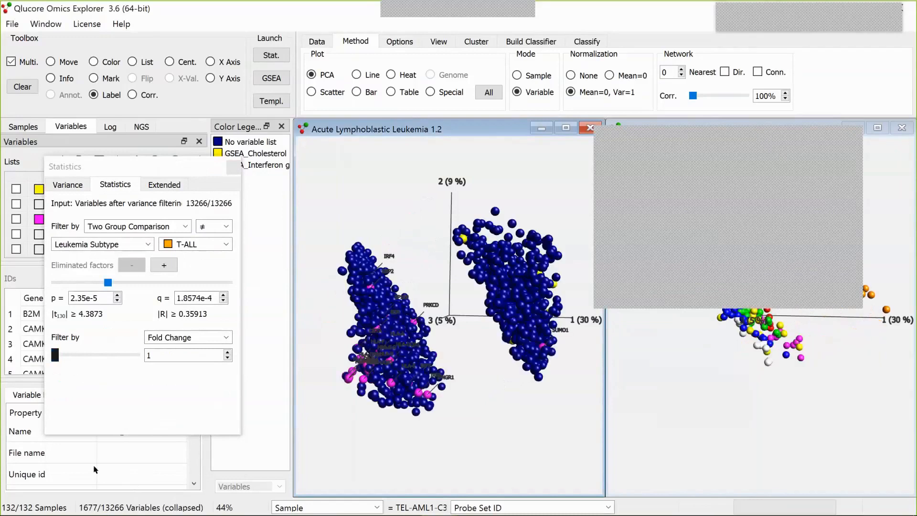
left_click(167, 162)
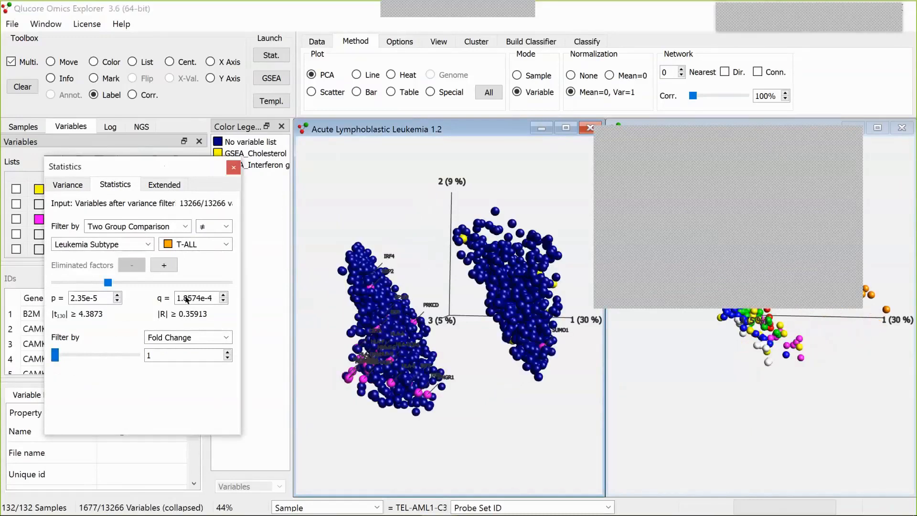
left_click_drag(165, 162, 187, 296)
left_click_drag(197, 217, 197, 198)
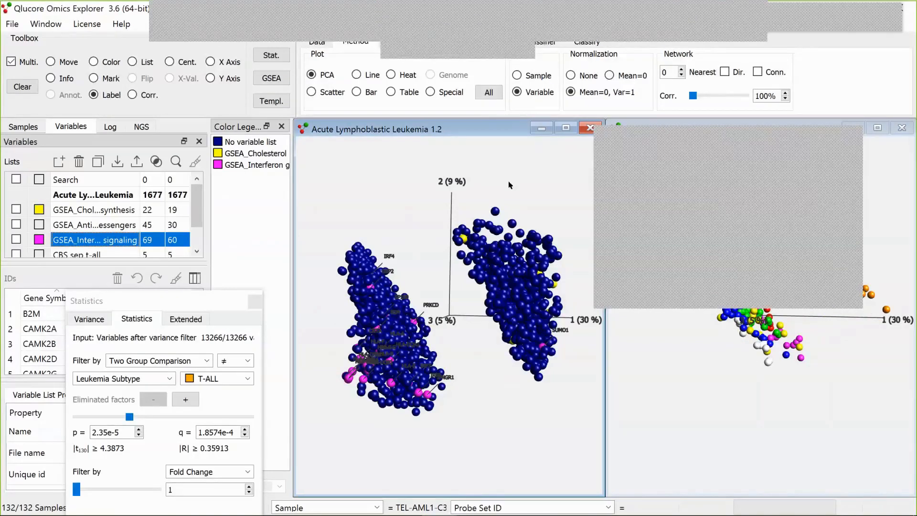
Step: Bring up the GSEA Workbench at full size and examine the enrichment score plot for Cholesterol biosynthesis
mouse_move(222, 507)
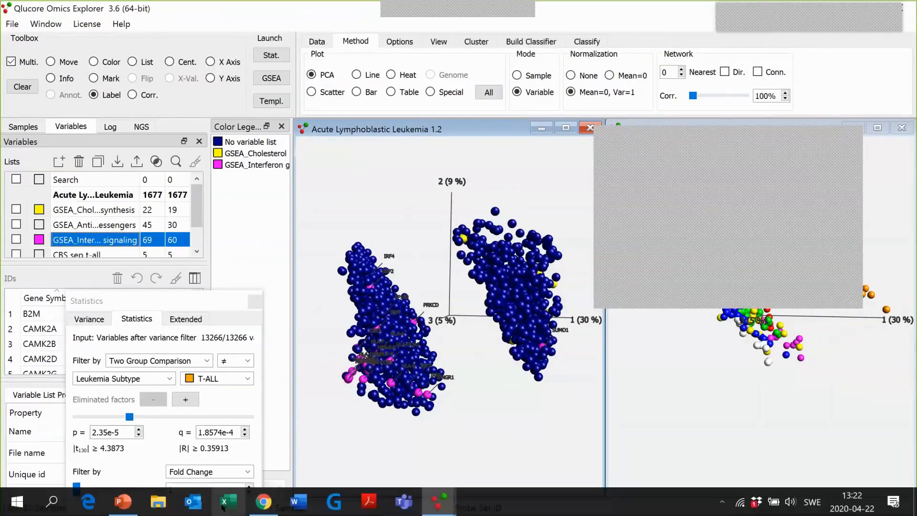
left_click(440, 502)
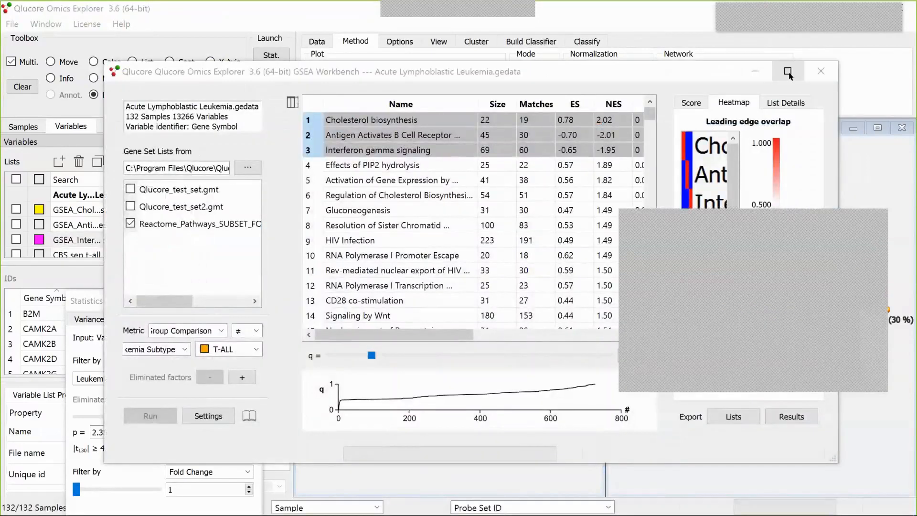
left_click(787, 71)
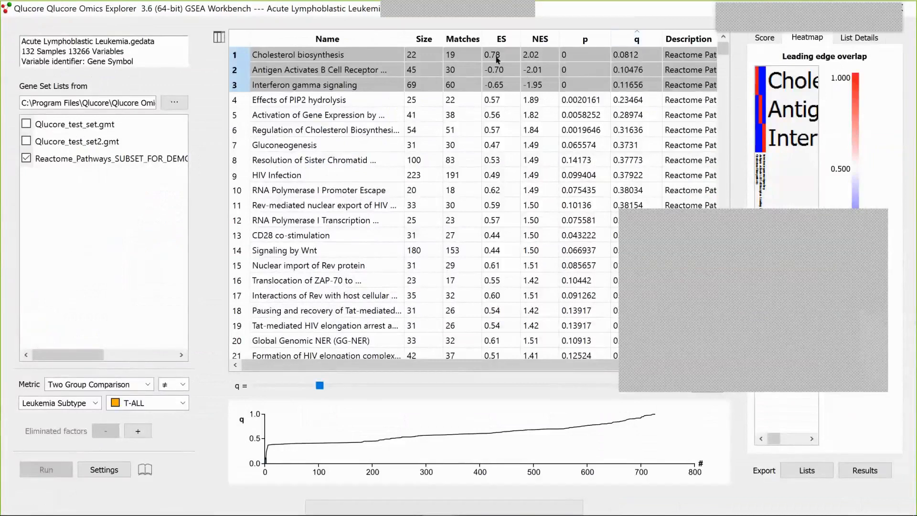
left_click(763, 39)
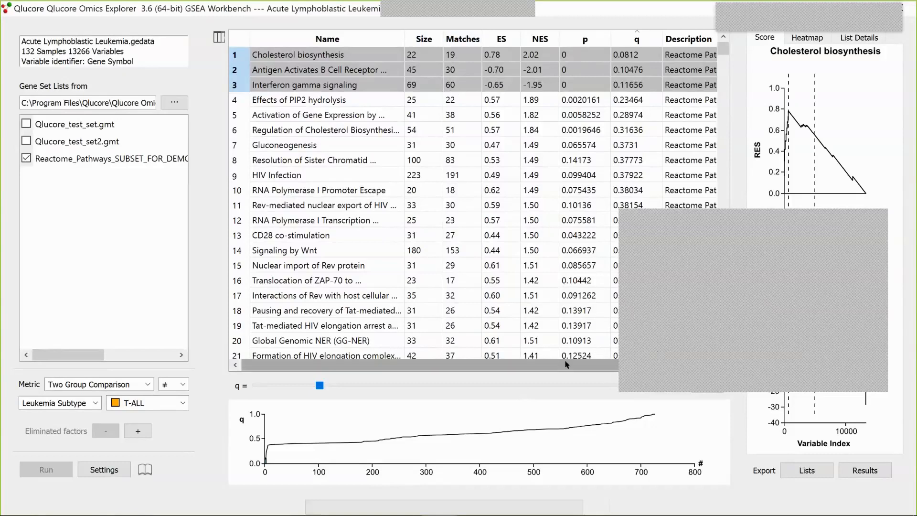
Step: Switch to the PowerPoint presentation and go to the Proteomics slide, slide 8
mouse_move(406, 513)
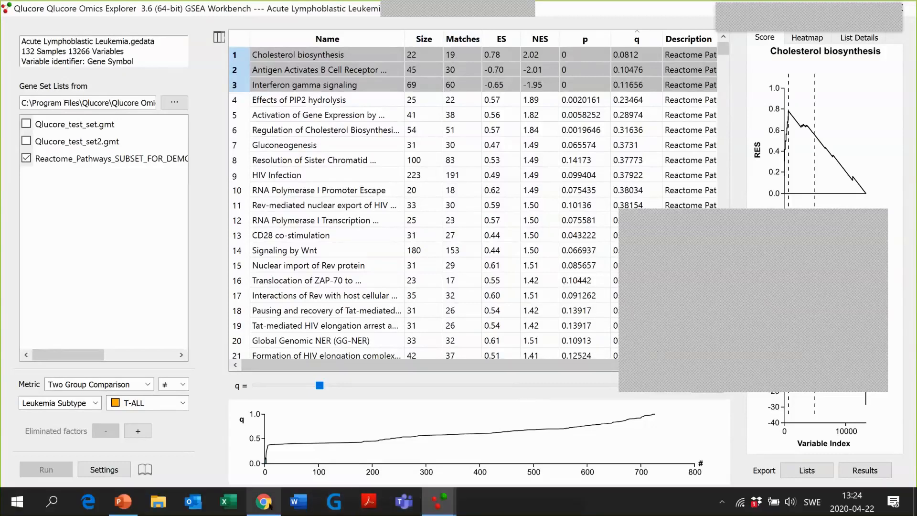
left_click(121, 499)
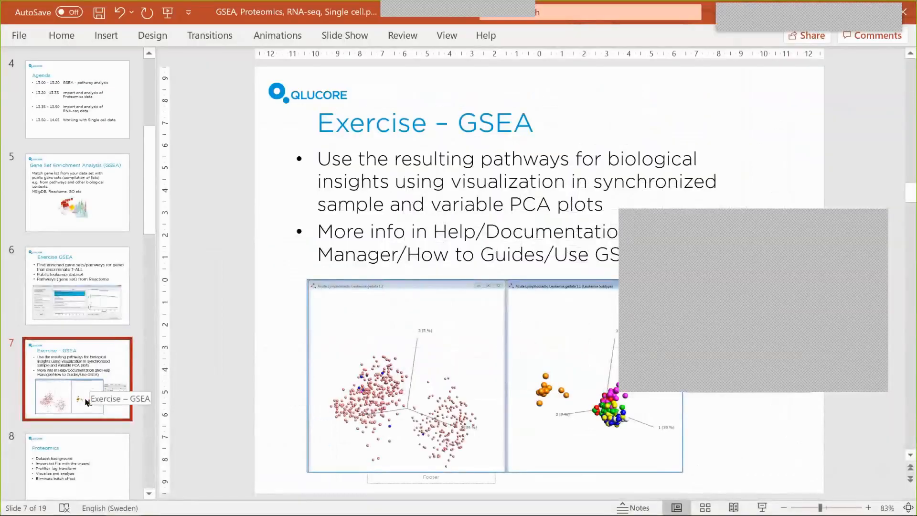
left_click(98, 443)
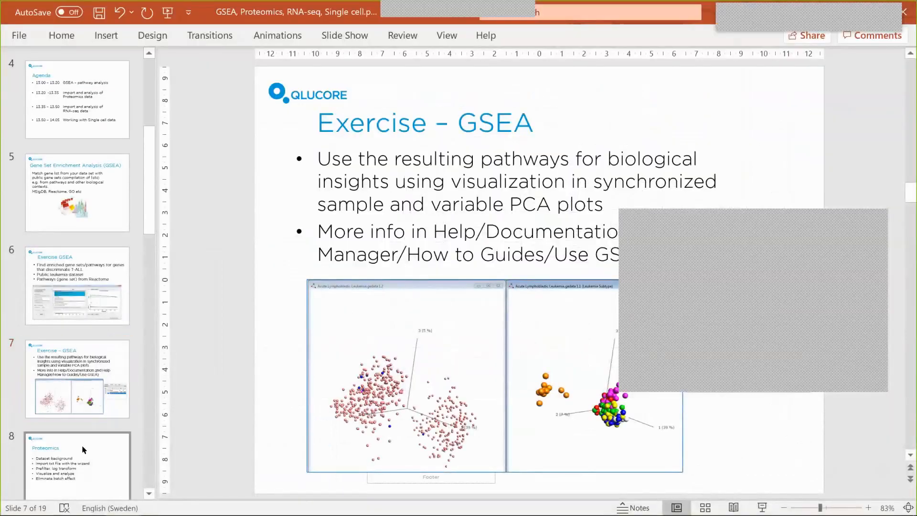
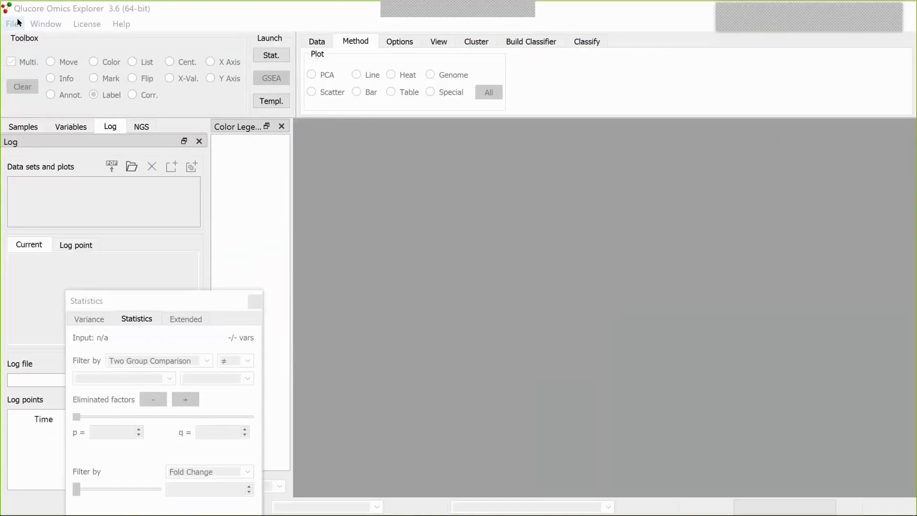
Step: Open "Proteomics cancer dataset - import example1.txt" from the Proteomics folder in Application data using the import wizard
left_click(18, 21)
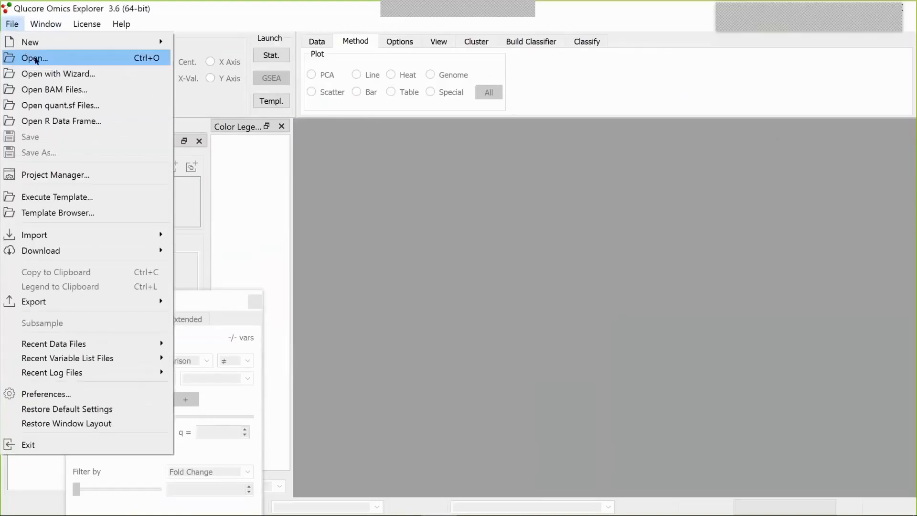
left_click(38, 61)
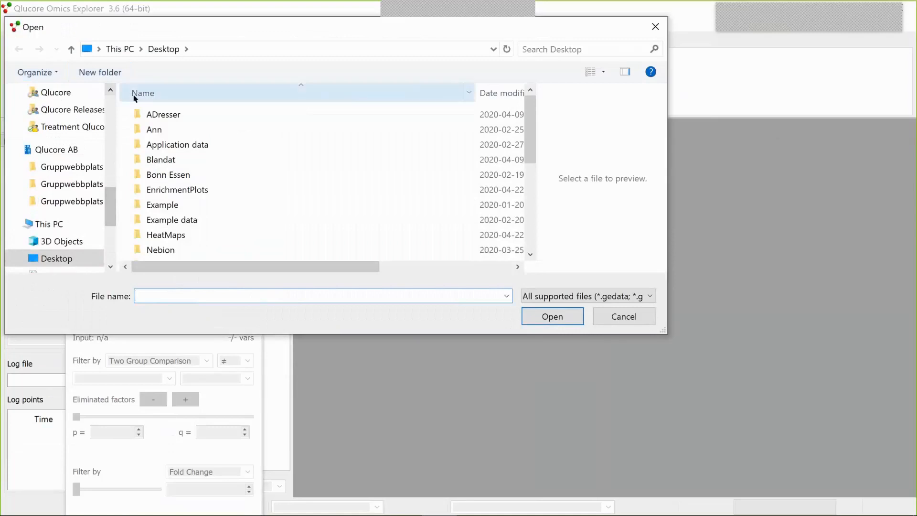
left_click(190, 147)
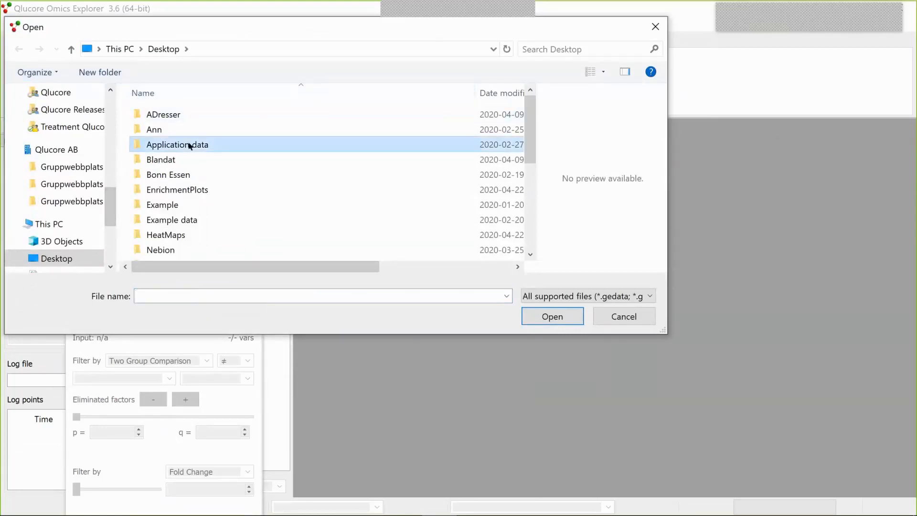
double_click(190, 146)
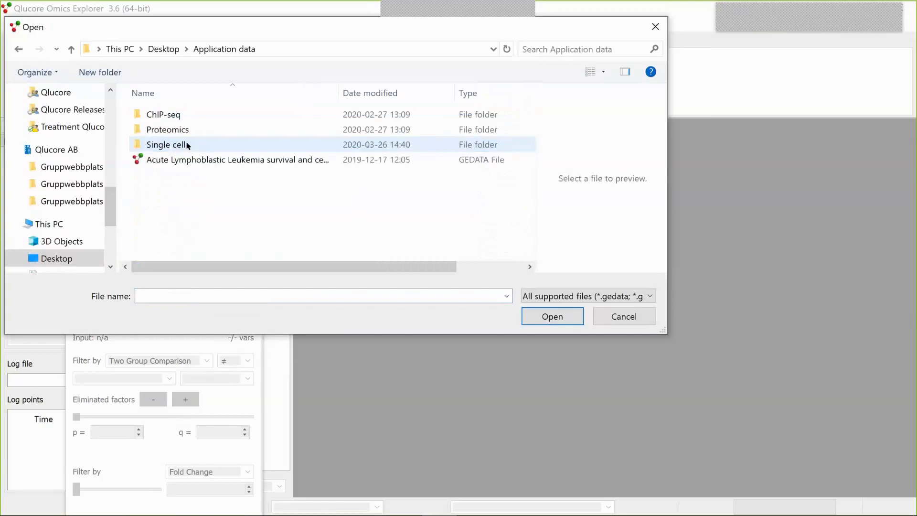
double_click(179, 130)
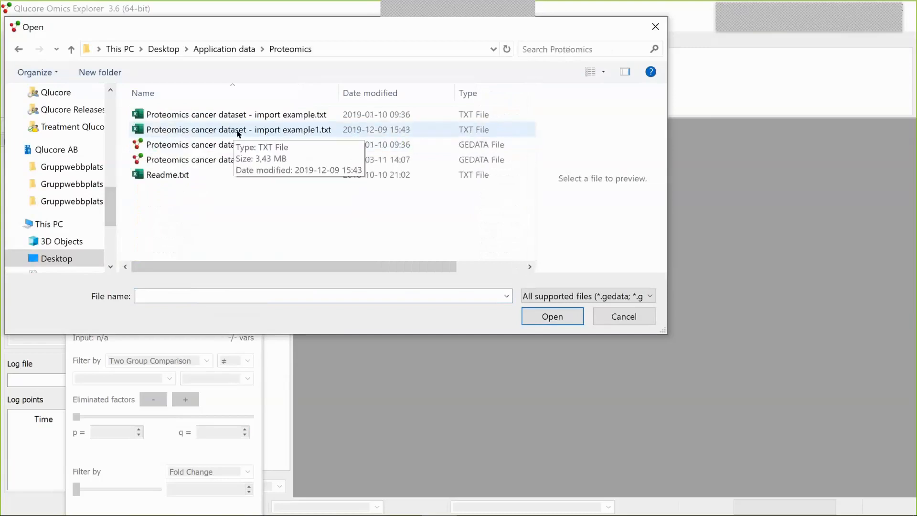
double_click(298, 130)
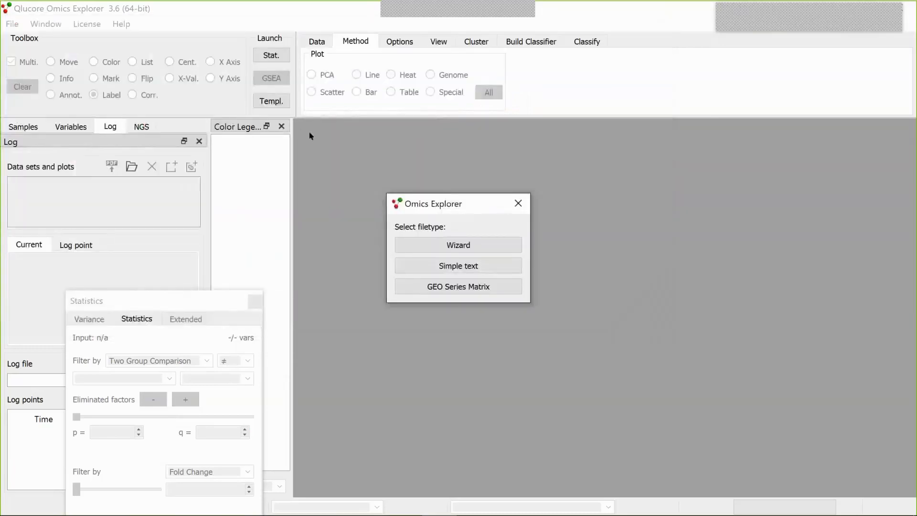
left_click(465, 246)
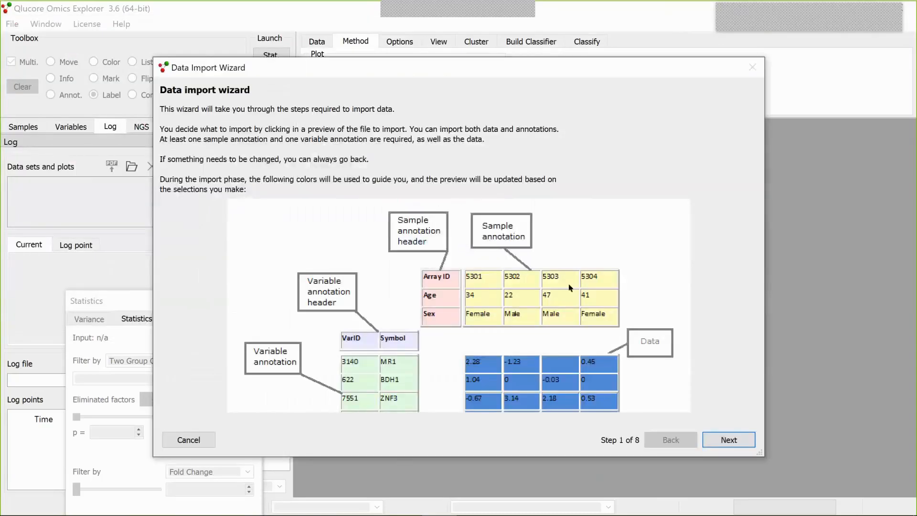
Step: Declare the file as not a raw count matrix, keep the tab separator and treat rows as variables
left_click(729, 439)
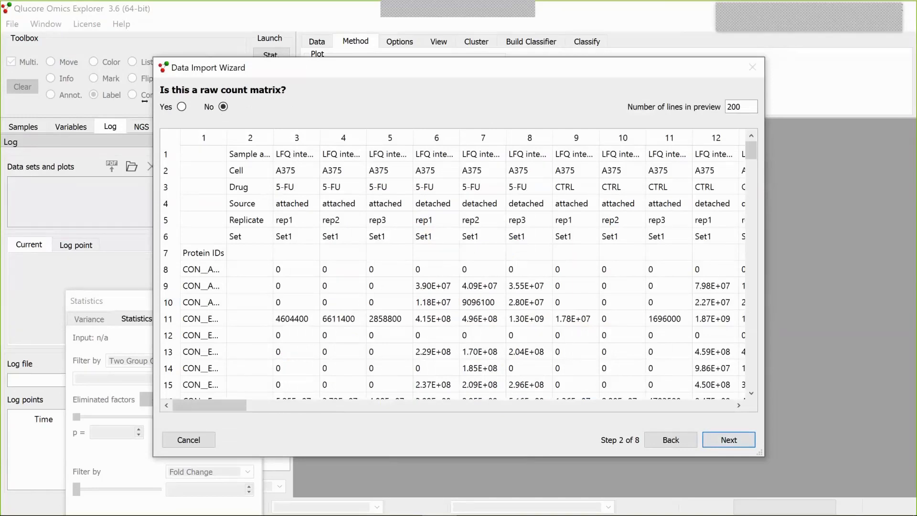
left_click(182, 107)
left_click(225, 106)
left_click(736, 441)
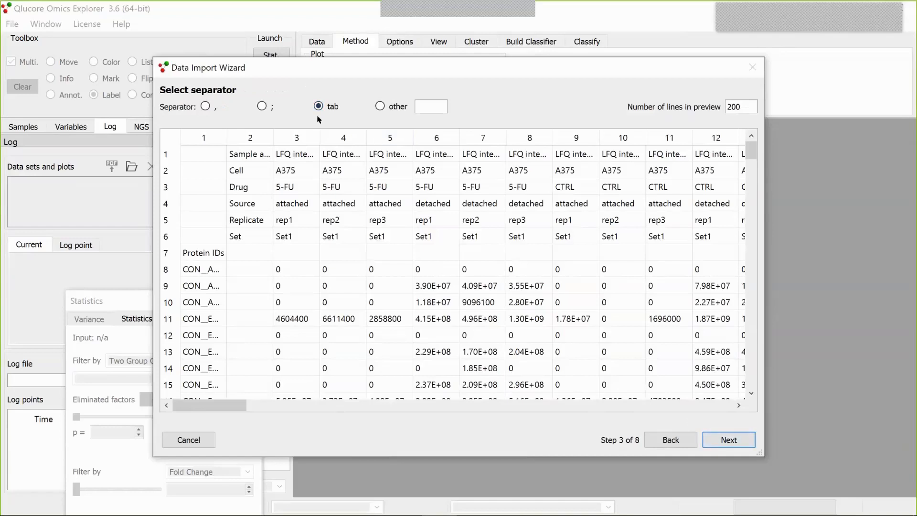
left_click(729, 439)
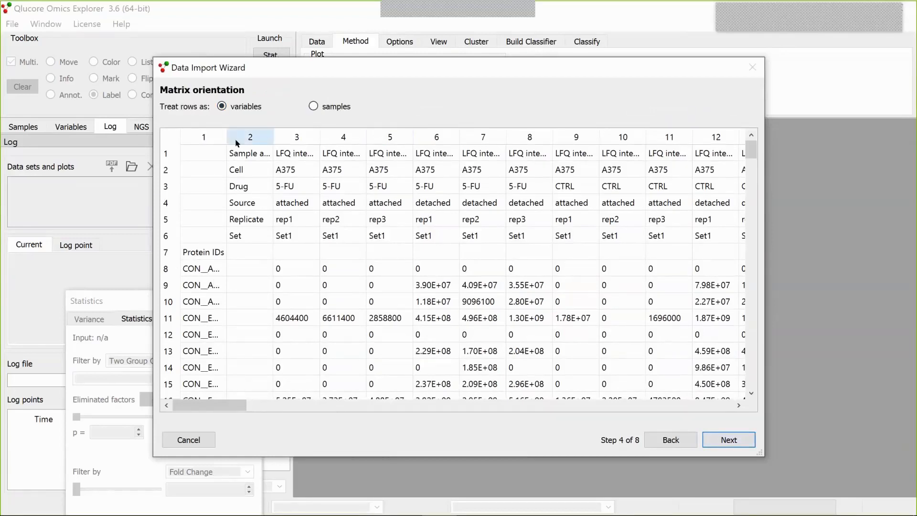
left_click_drag(225, 132, 269, 133)
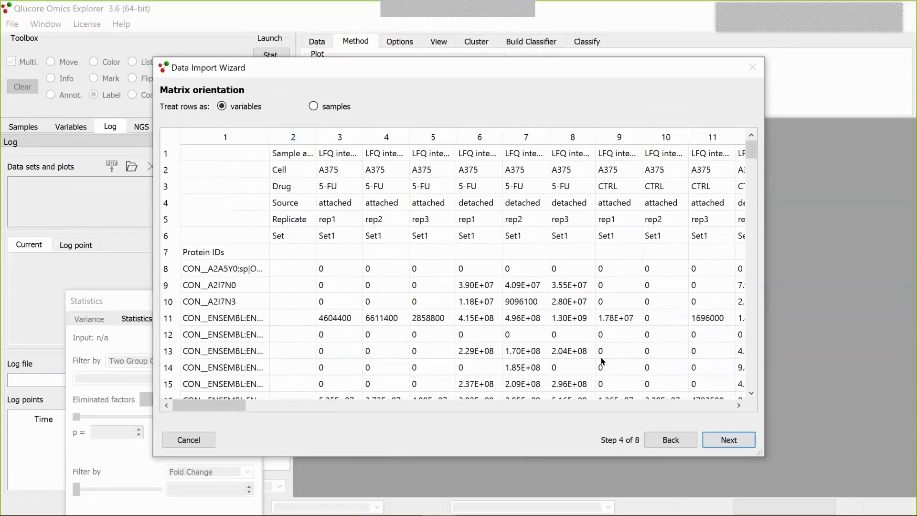
left_click(729, 439)
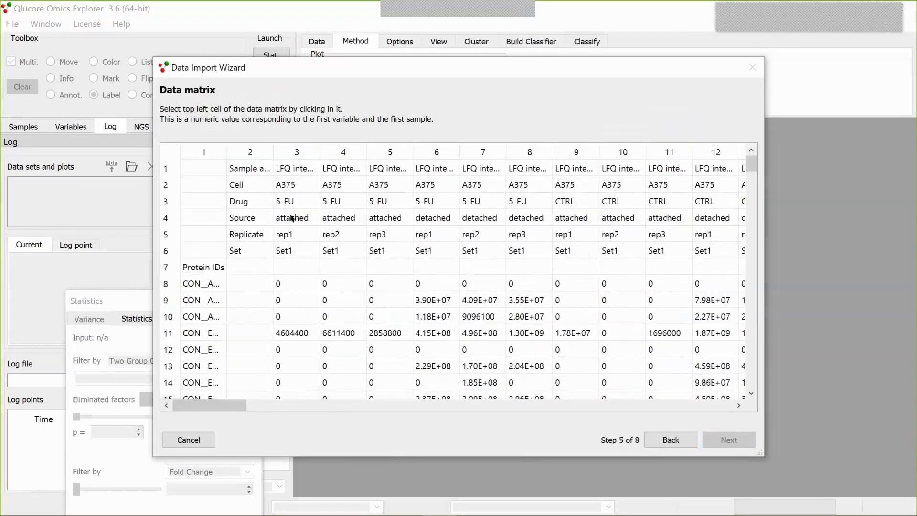
Step: Define the data matrix from row 8, column 3 across to row 8, column 92, with data on every column
left_click(281, 284)
left_click(744, 441)
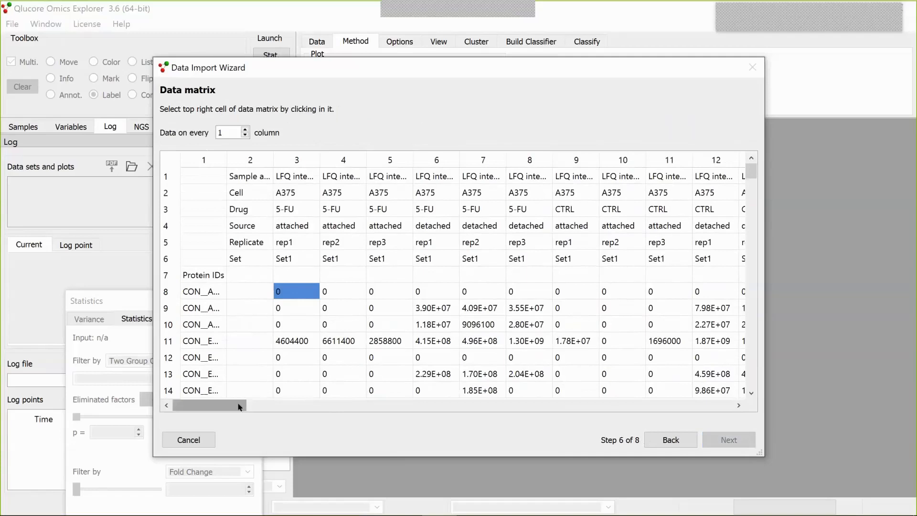
left_click_drag(240, 407, 726, 406)
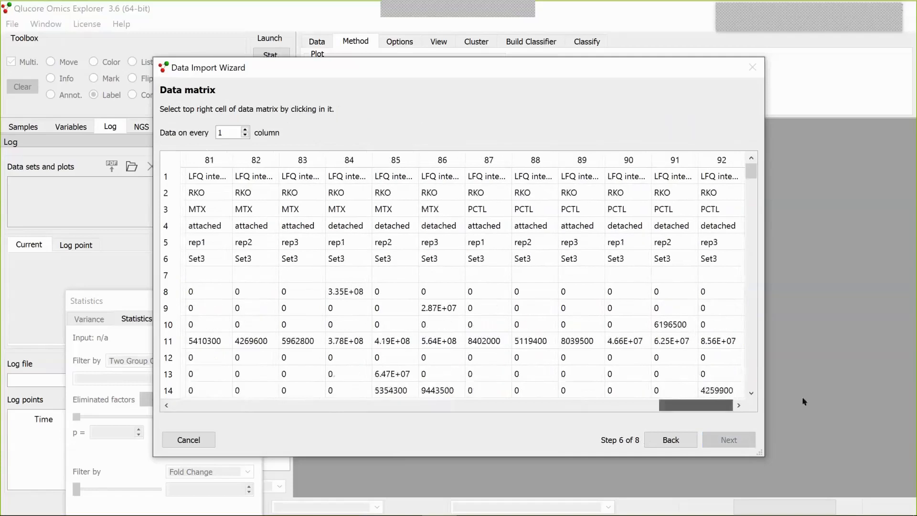
left_click(716, 289)
left_click(728, 440)
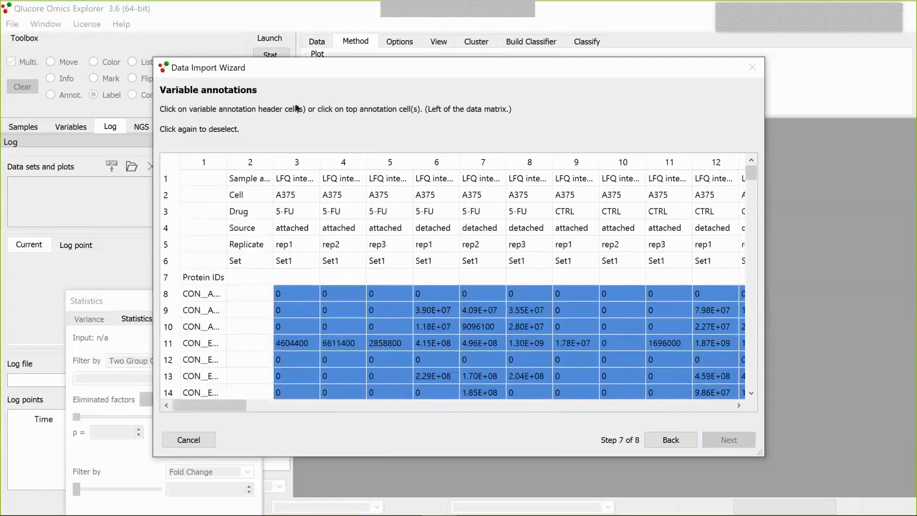
Step: Mark Protein IDs as the variable annotation and the six header rows, including Cell, Drug, Source, Replicate and Set, as sample annotations
left_click(201, 277)
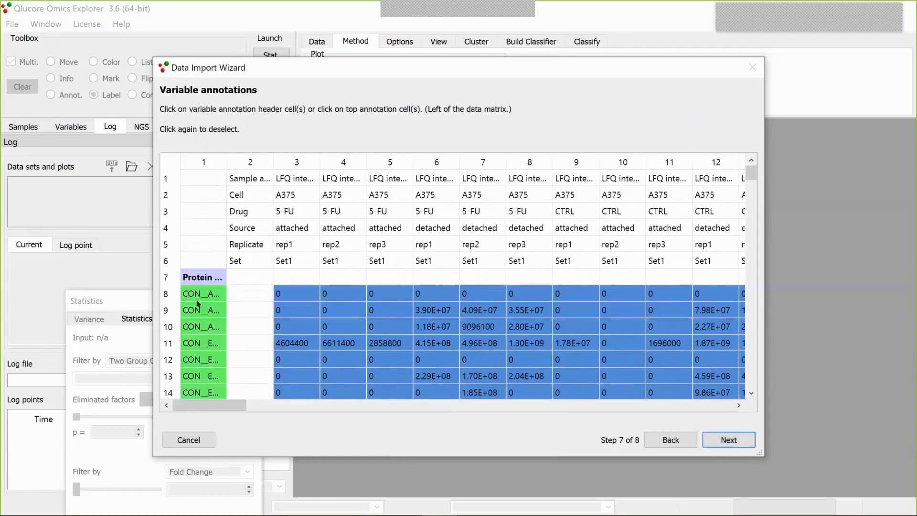
left_click(726, 441)
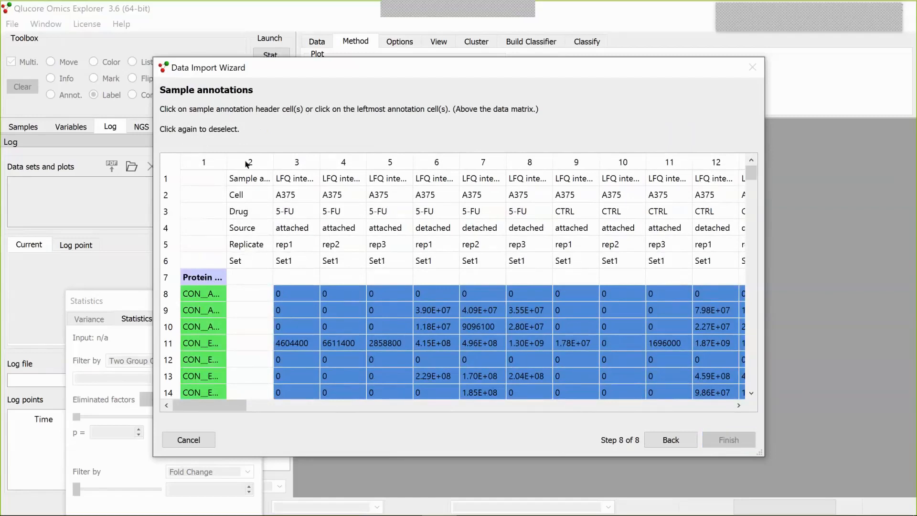
left_click(241, 179)
left_click(242, 200)
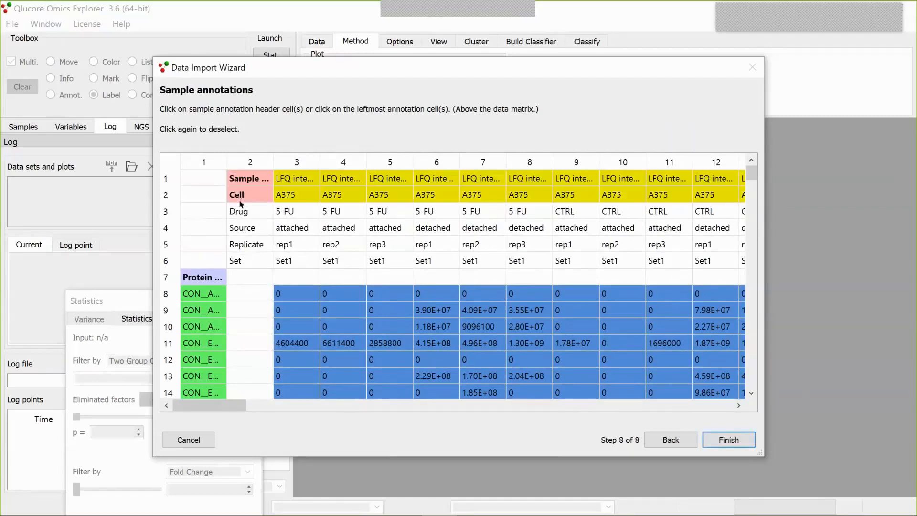
left_click(241, 263, "shift")
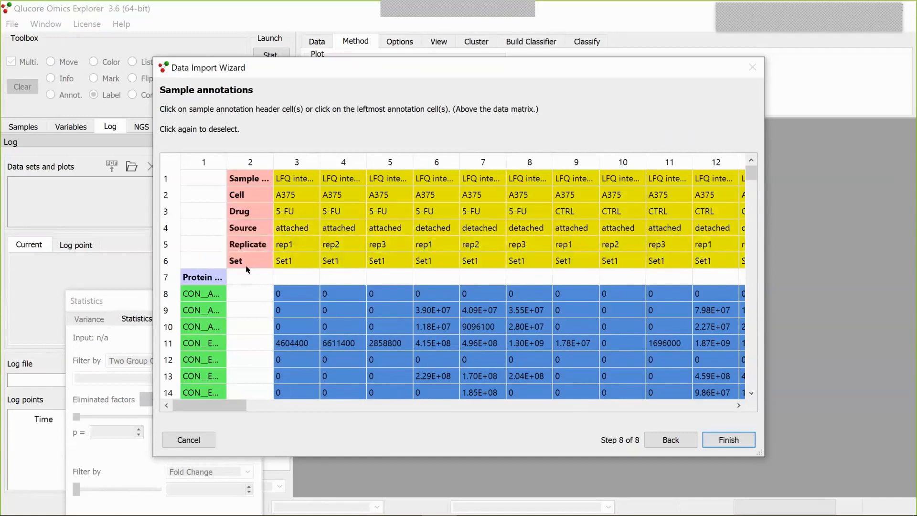
Step: Finish the dataset import and show the imported data as a table in a maximized plot window
left_click(730, 440)
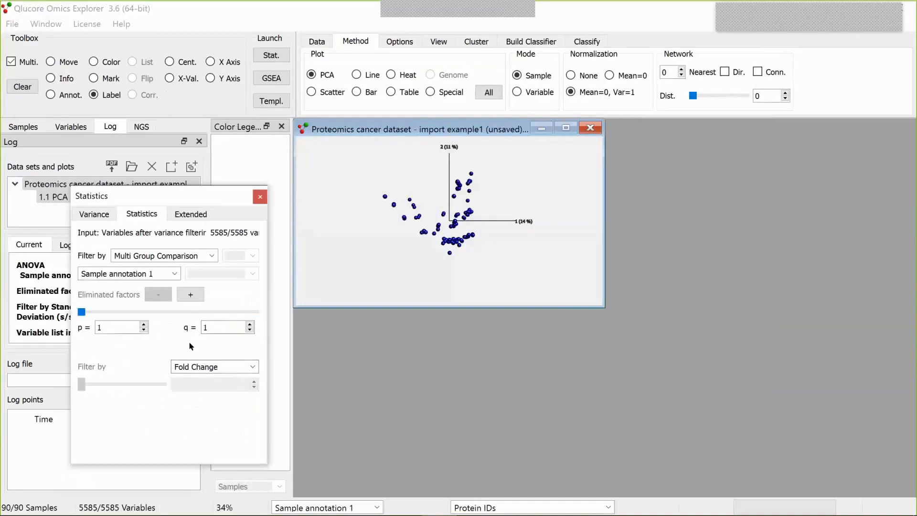
left_click(565, 128)
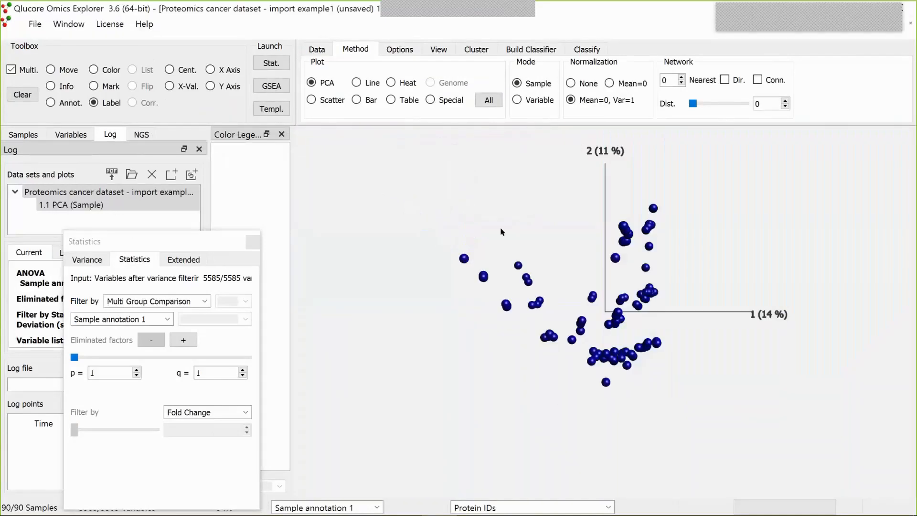
left_click(391, 100)
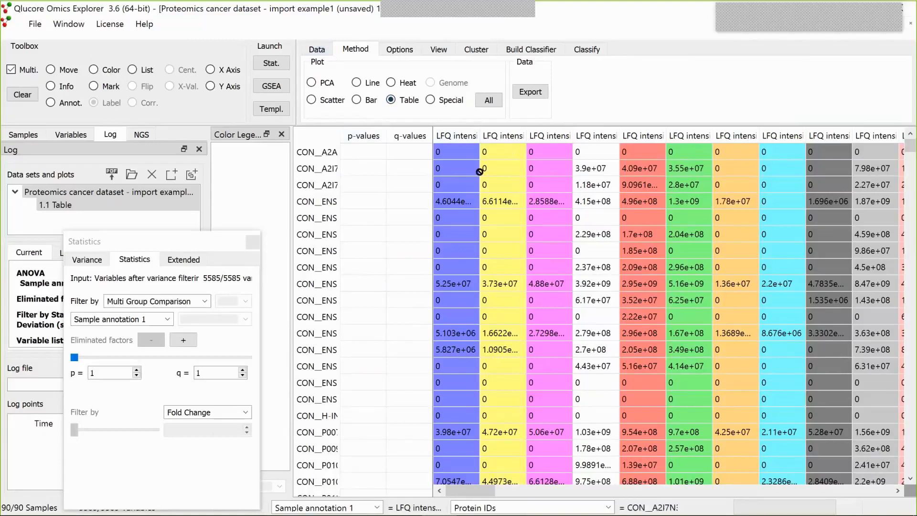
Step: Turn on prefiltering to remove variables less than 0,1 in at least 80% of the samples
left_click(319, 51)
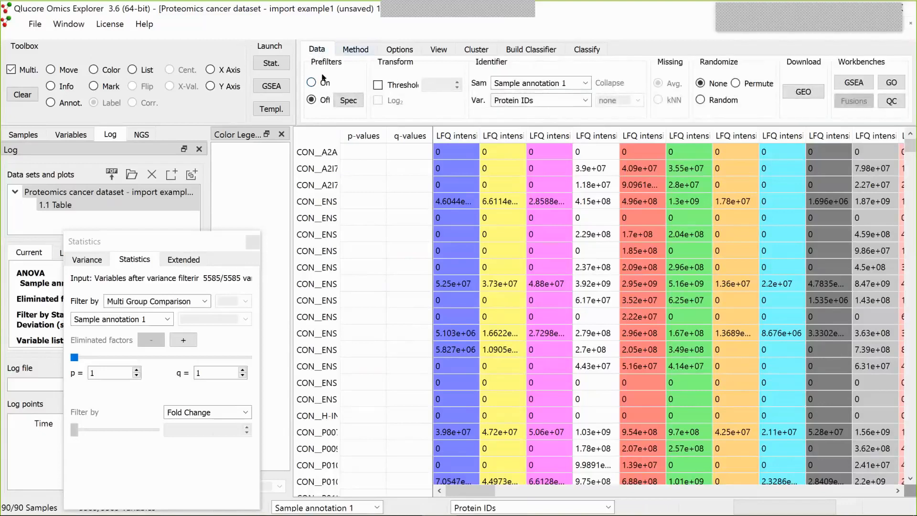
left_click(310, 83)
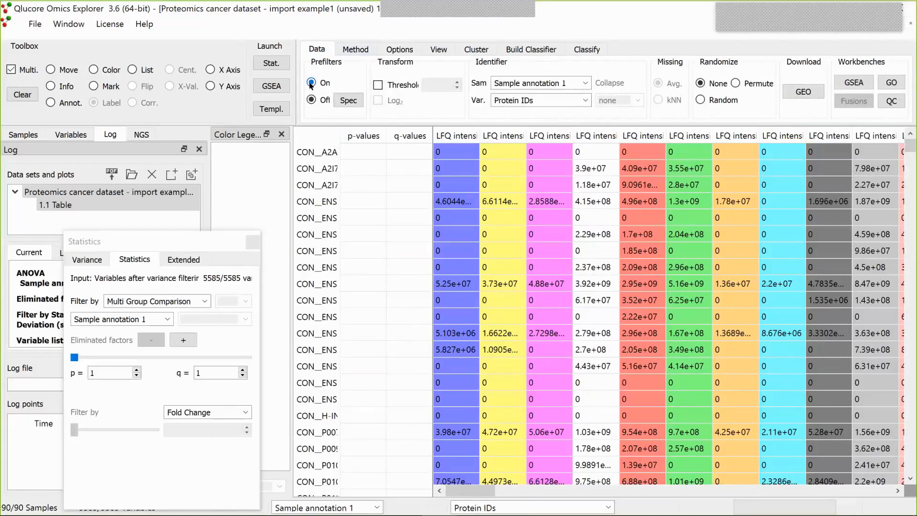
left_click(348, 101)
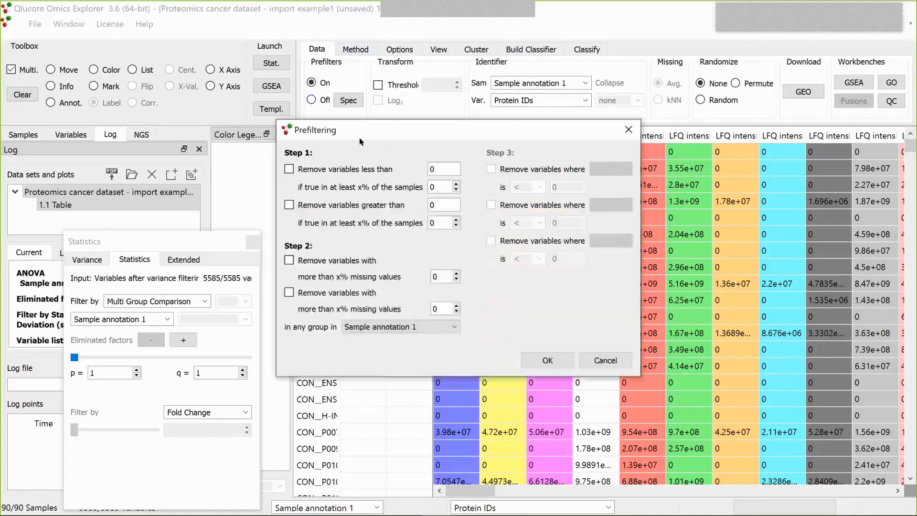
left_click(290, 170)
left_click_drag(341, 136, 265, 144)
left_click(355, 174)
type(",1")
key("Tab")
type("80")
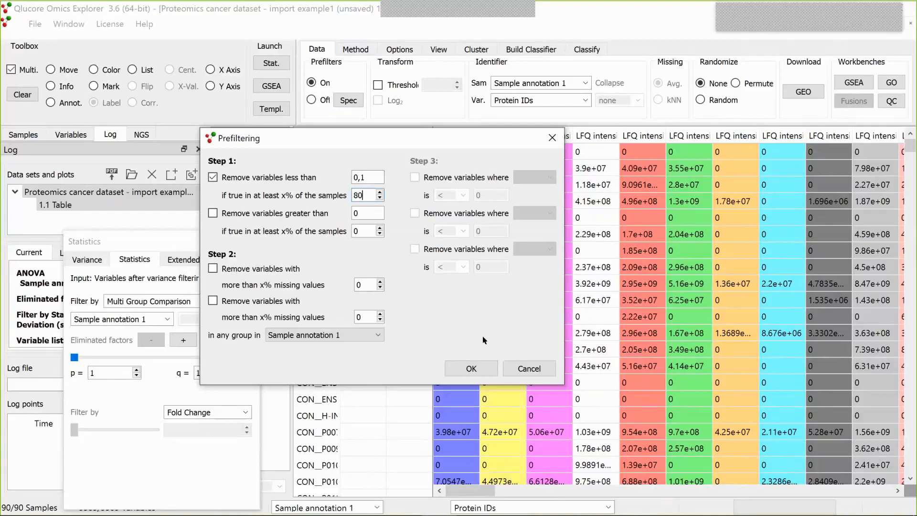
left_click(470, 369)
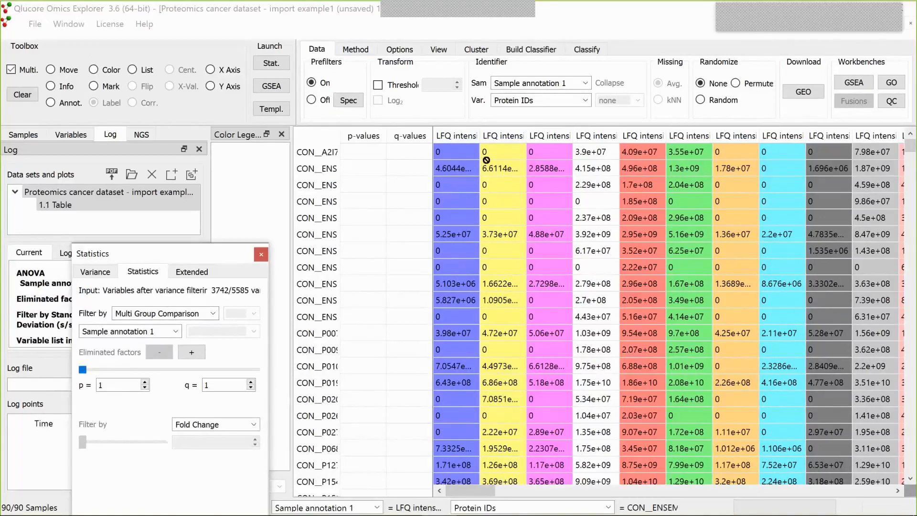
Step: Transform the data with a threshold of 0.1 and a Log2 transformation
left_click(378, 86)
left_click(396, 90)
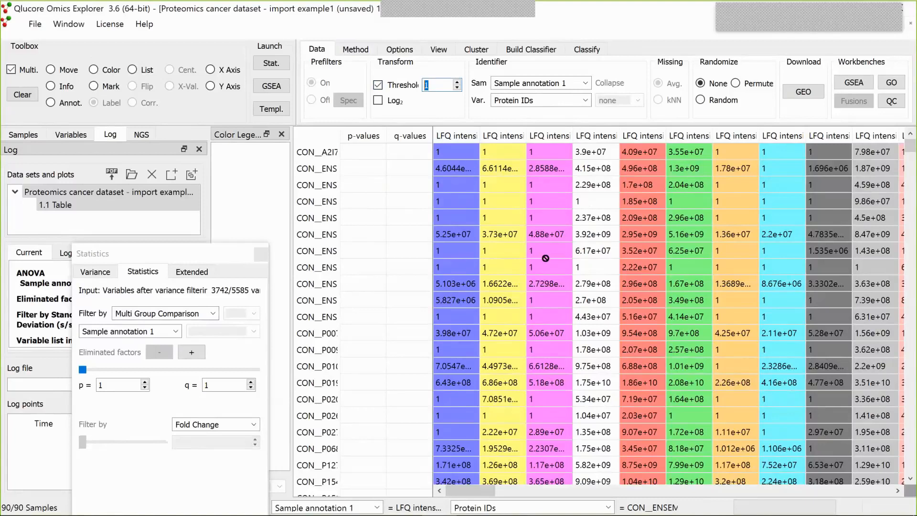
type(",1")
key("Return")
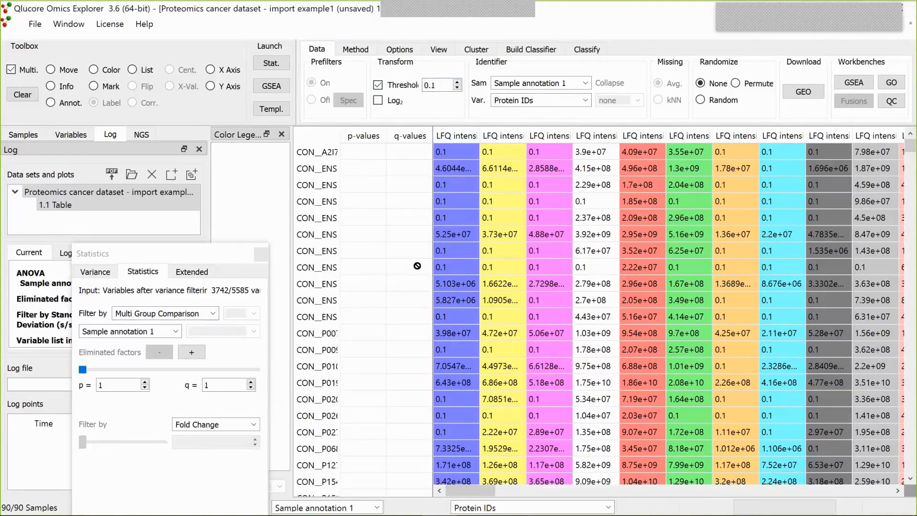
left_click(378, 100)
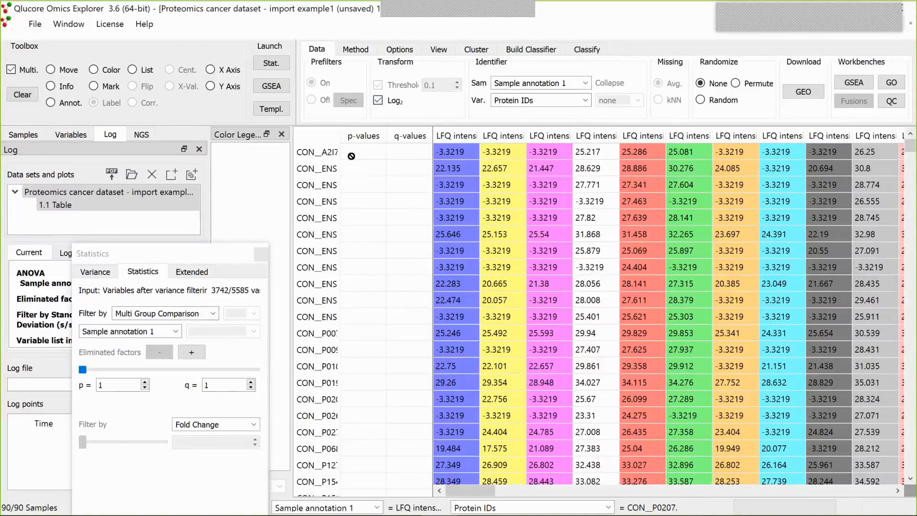
Step: Display the transformed data as a sample PCA plot and inspect it in three dimensions
left_click(355, 49)
left_click(313, 82)
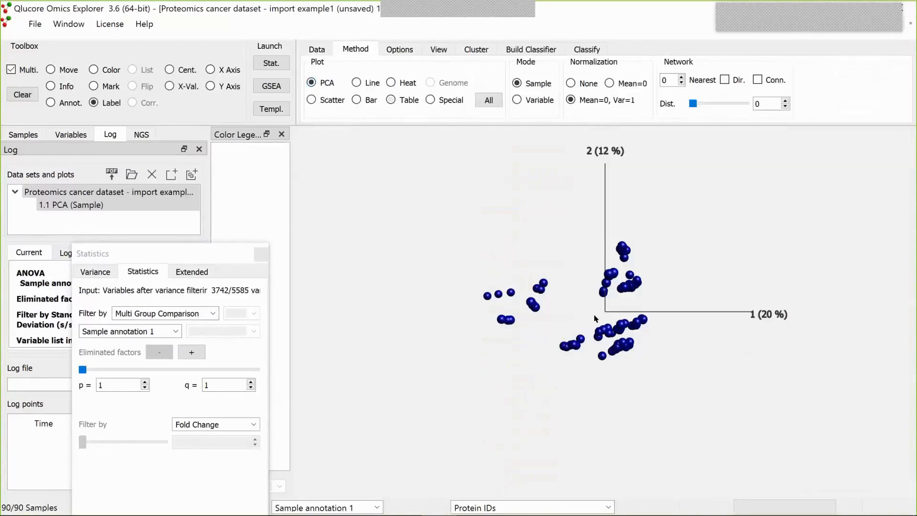
left_click(68, 70)
left_click_drag(599, 260, 658, 310)
left_click_drag(573, 285, 549, 258)
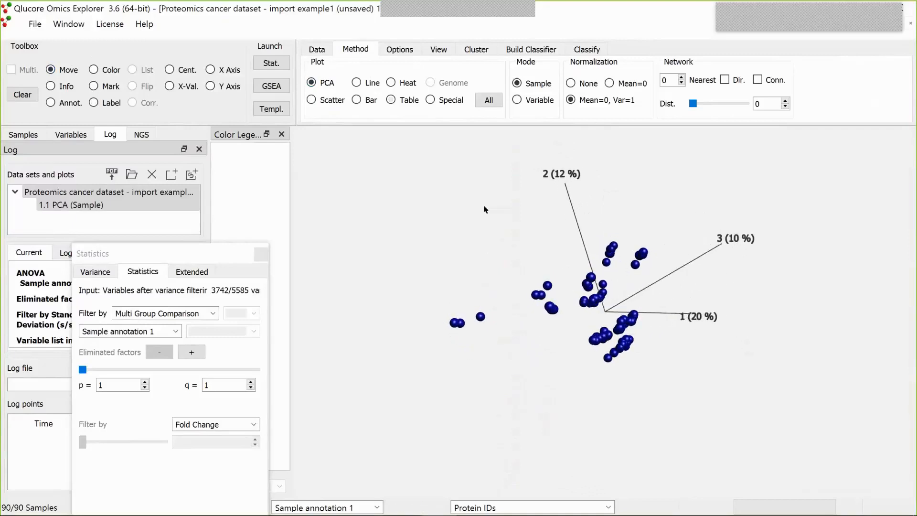
Step: Color the PCA samples by the Source annotation and inspect how attached and detached samples separate
left_click(19, 135)
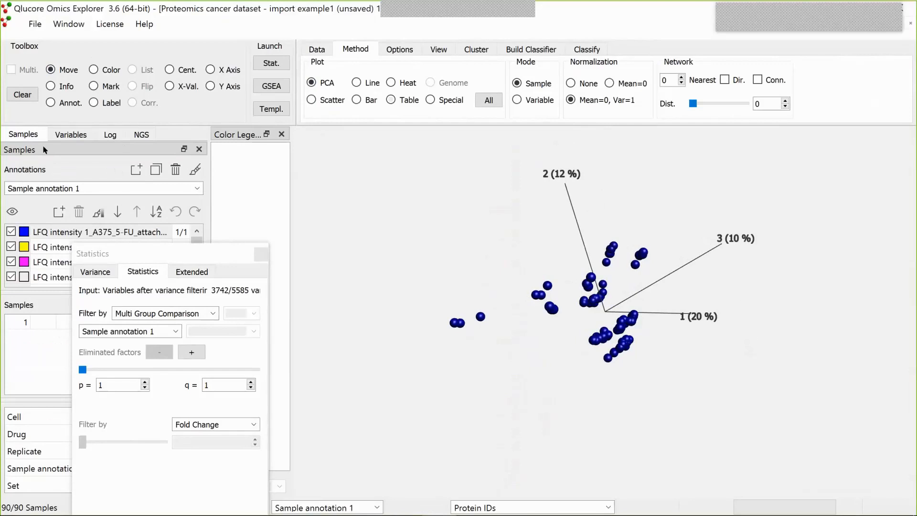
left_click_drag(206, 261, 316, 308)
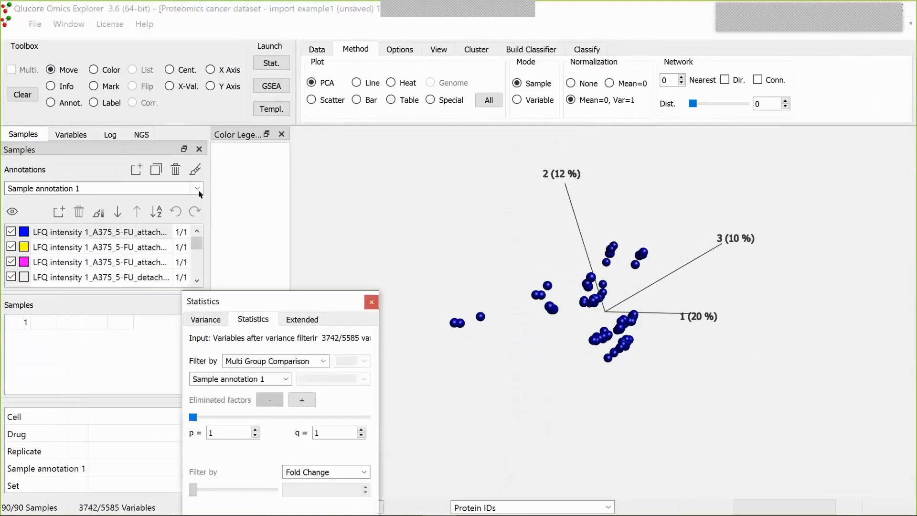
left_click(197, 189)
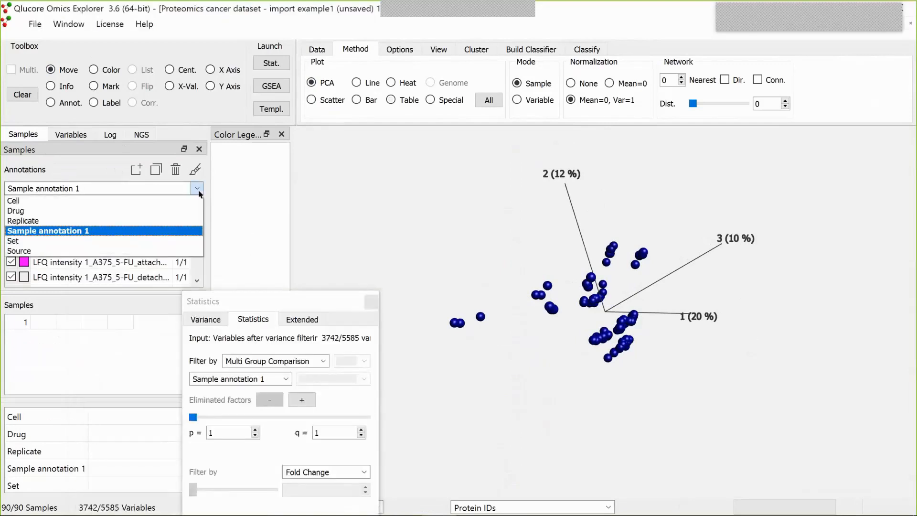
left_click(99, 251)
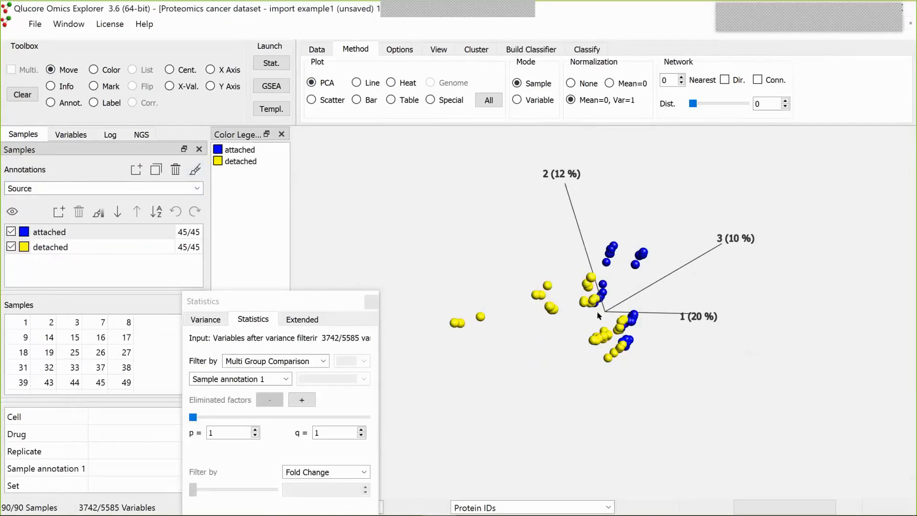
left_click_drag(590, 320, 563, 273)
left_click_drag(637, 259, 648, 288)
left_click_drag(593, 305, 567, 294)
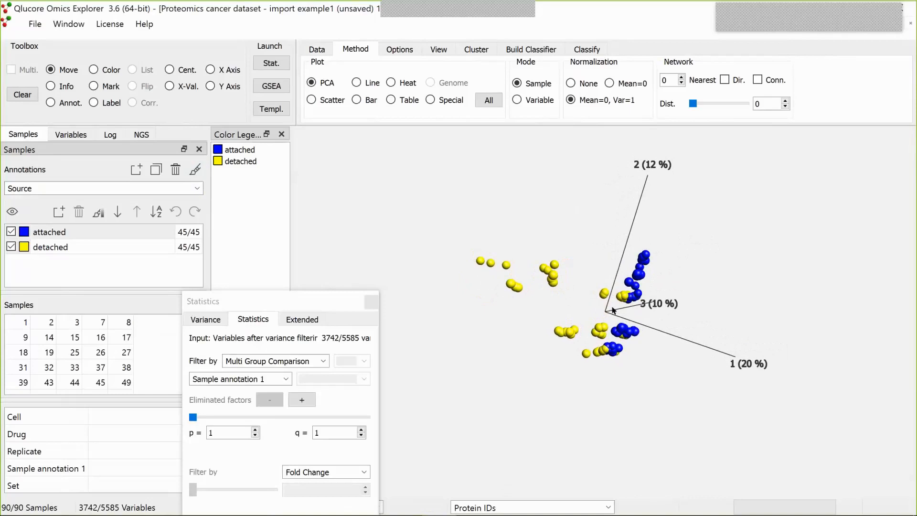
Step: Create a new synchronized PCA plot and color its samples by the Cell annotation
right_click(374, 231)
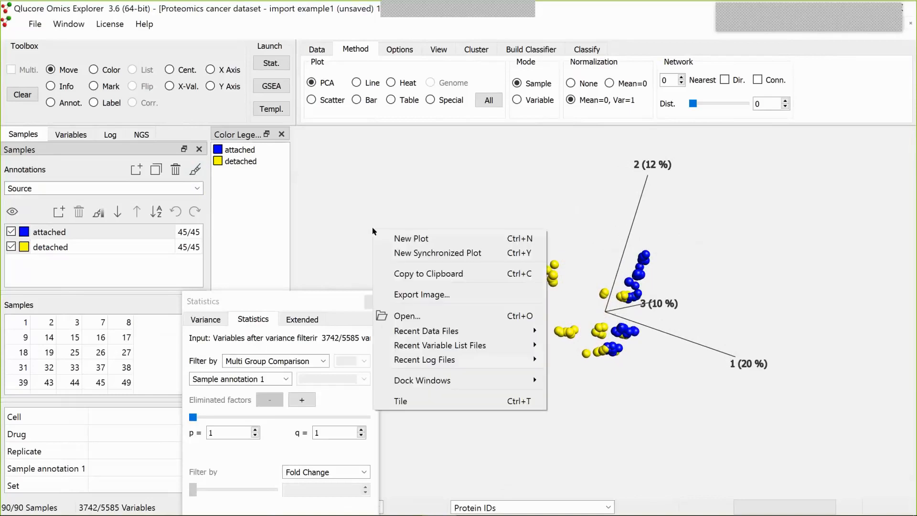
left_click(416, 254)
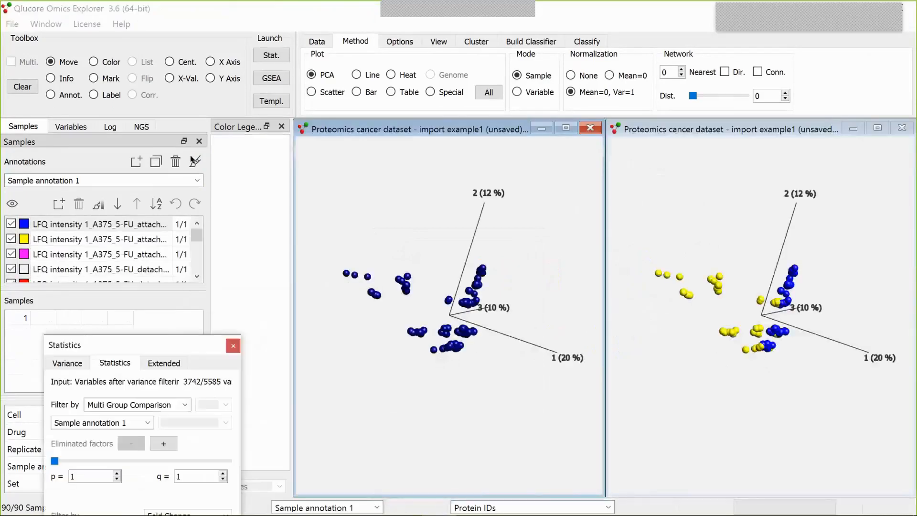
left_click(172, 180)
left_click(171, 187)
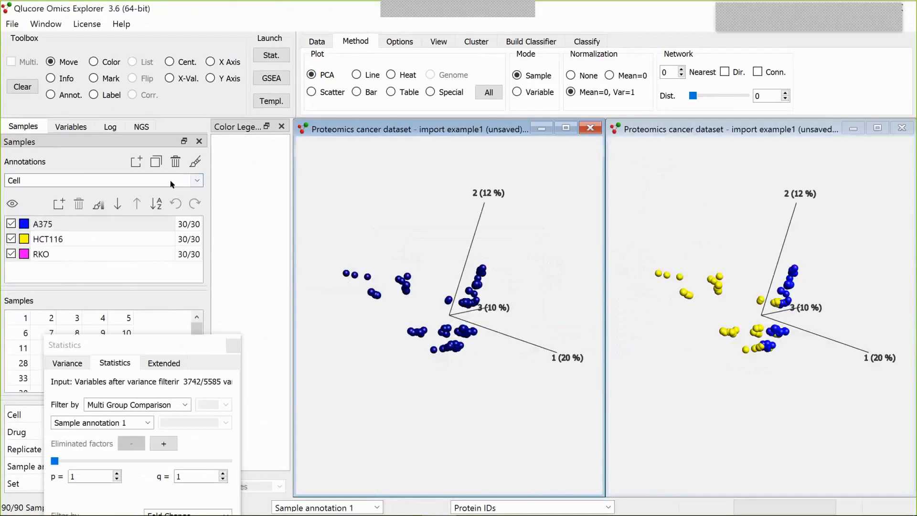
left_click_drag(380, 312, 427, 342)
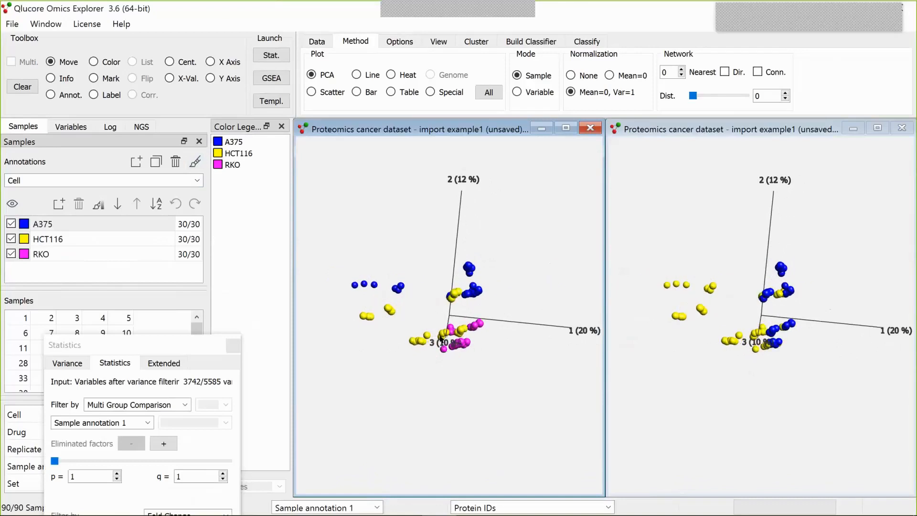
Step: Recolor the samples in the new synchronized plot by the Drug annotation
left_click(199, 181)
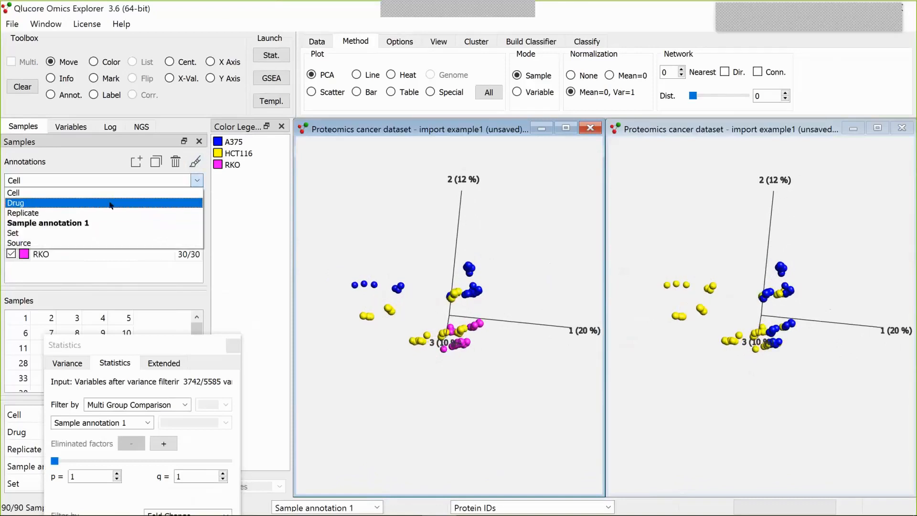
left_click(110, 204)
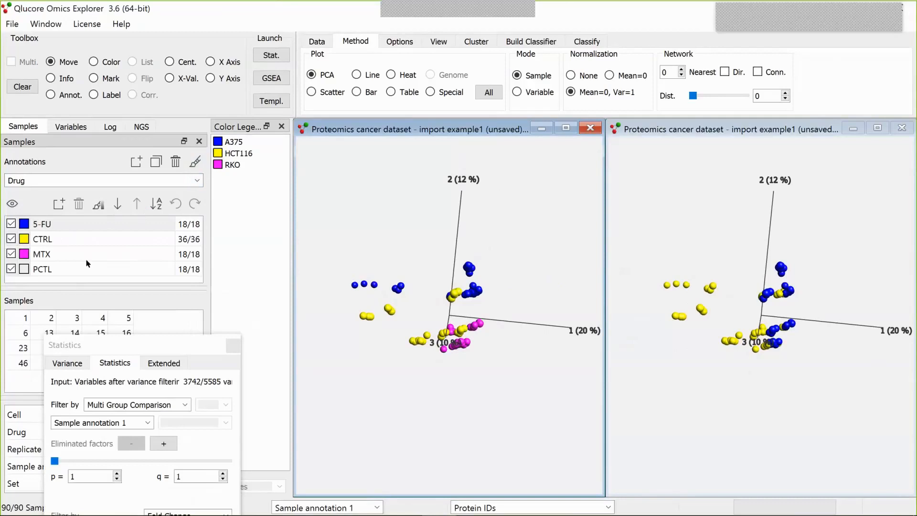
left_click(196, 161)
mouse_move(473, 306)
left_mouse_down()
mouse_move(486, 264)
mouse_move(468, 286)
mouse_move(462, 325)
mouse_move(486, 340)
mouse_move(466, 351)
mouse_move(457, 322)
mouse_move(430, 334)
mouse_move(413, 315)
mouse_move(458, 268)
mouse_move(518, 241)
mouse_move(471, 249)
left_mouse_up()
Step: Color the samples in the new synchronized plot by the Set annotation and inspect the batch grouping
left_click(196, 180)
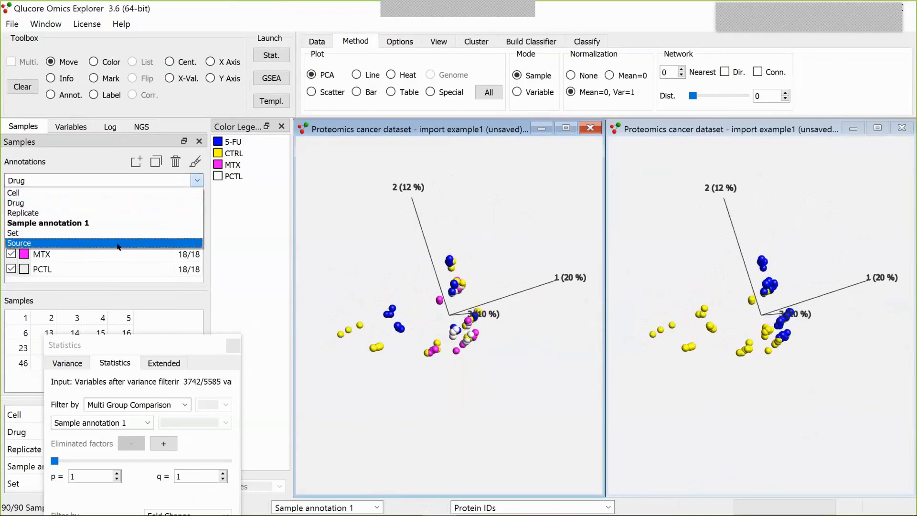
left_click(108, 232)
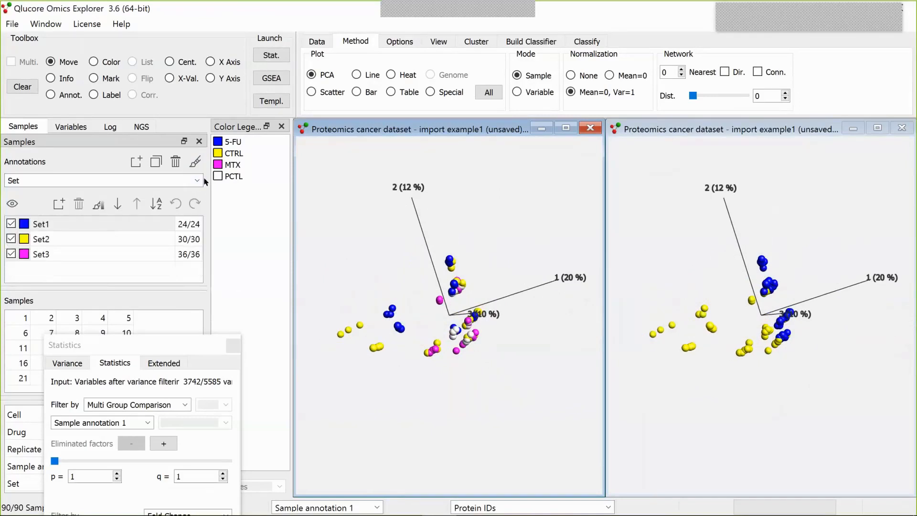
left_click_drag(384, 237, 426, 312)
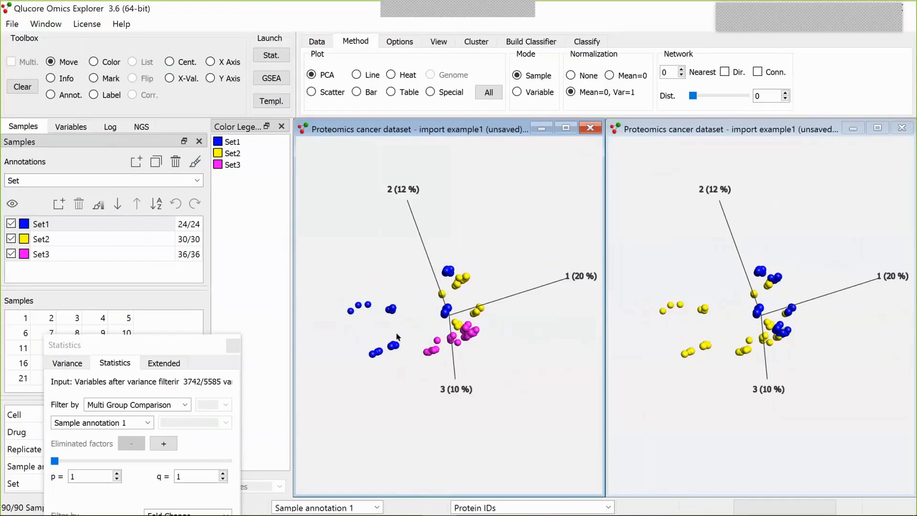
Step: Filter variables with a Two Group Comparison on Source, group attached, at a p-value of 3.4e-4
left_click_drag(143, 344, 179, 247)
left_click(212, 306)
left_click(197, 318)
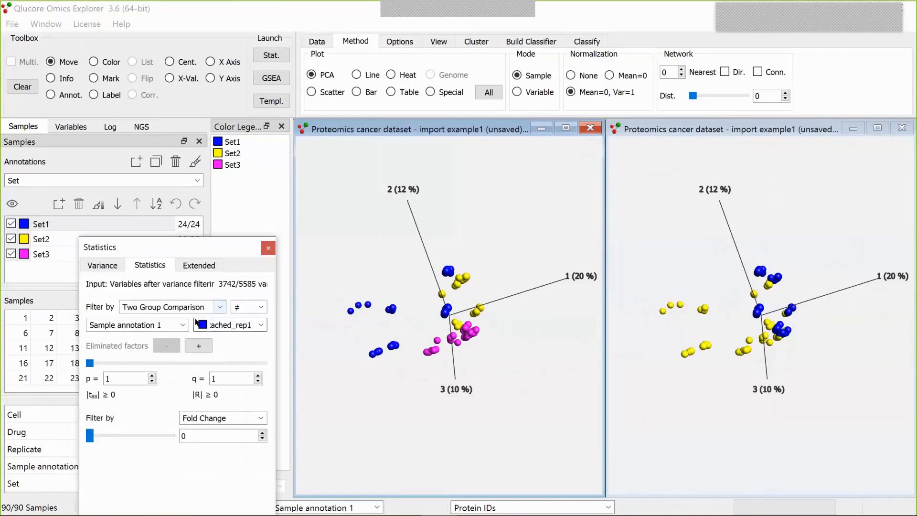
left_click(182, 325)
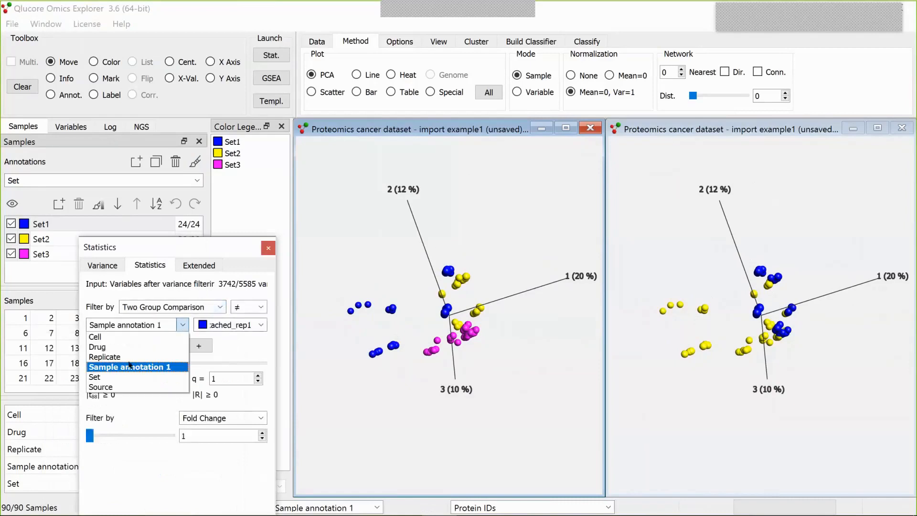
left_click(126, 386)
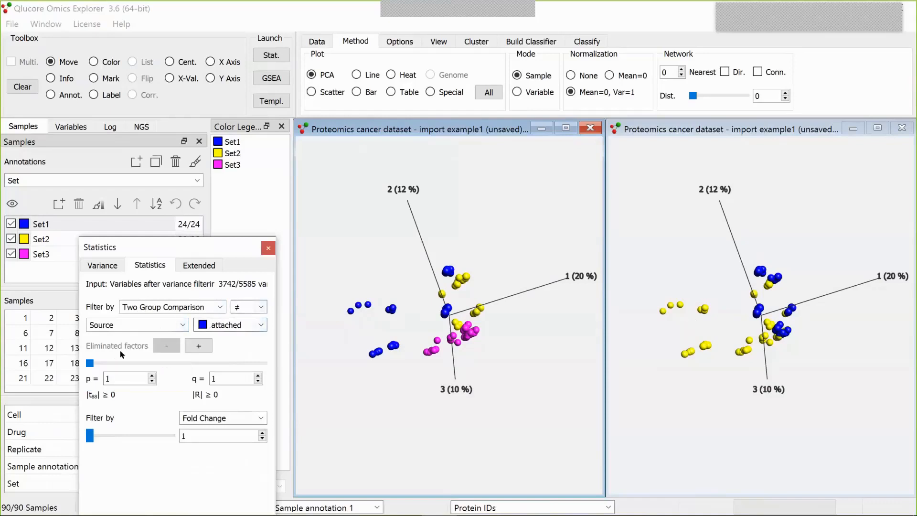
left_click_drag(89, 365, 129, 362)
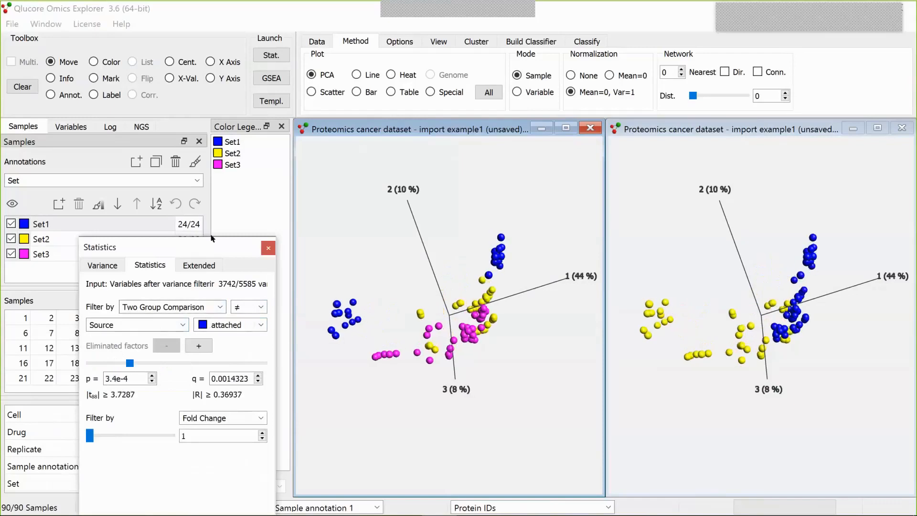
left_click_drag(258, 247, 288, 184)
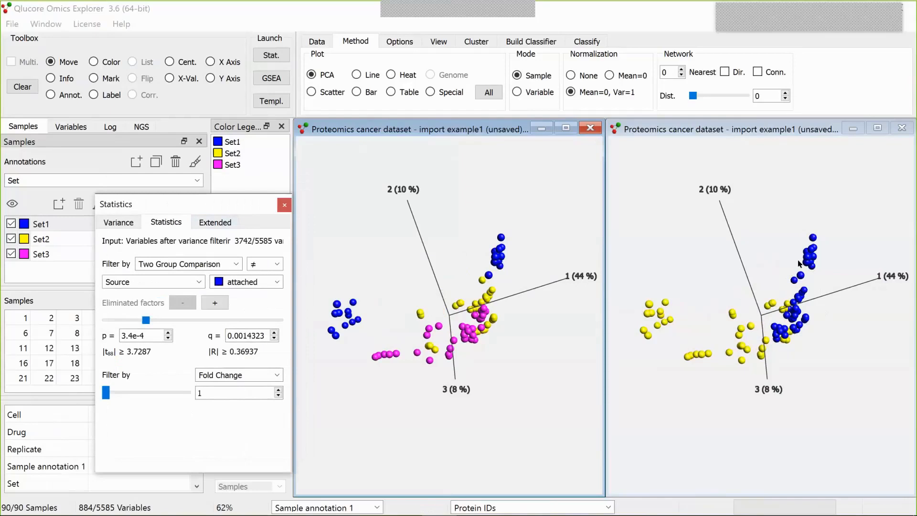
Step: Add Set as a nominal eliminated factor in the two-group comparison
left_click(215, 303)
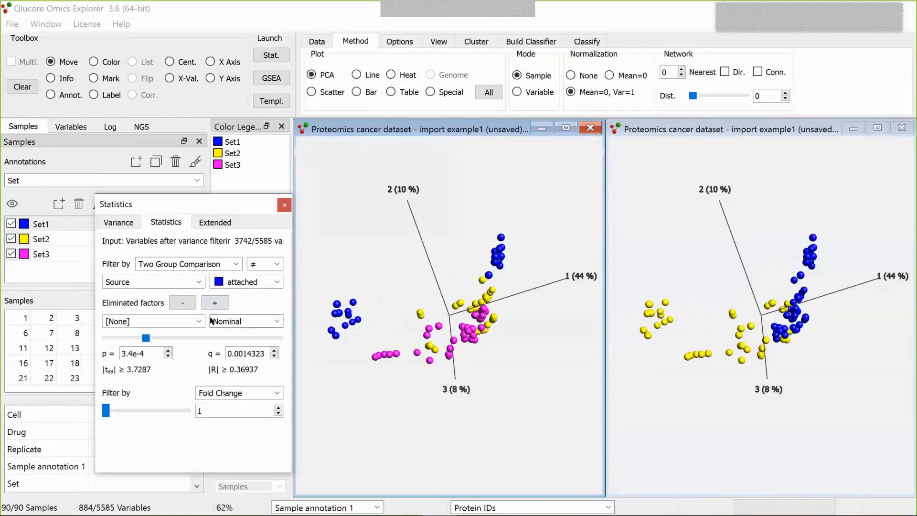
left_click(144, 321)
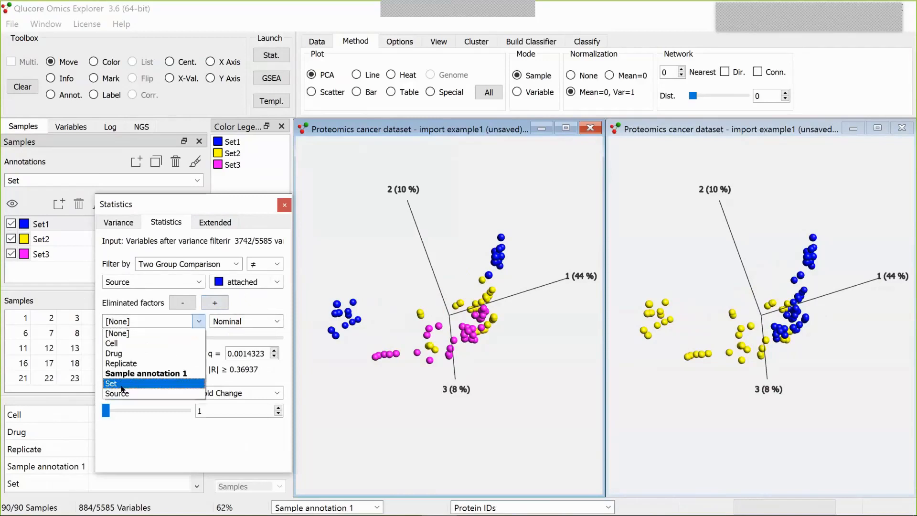
left_click(122, 384)
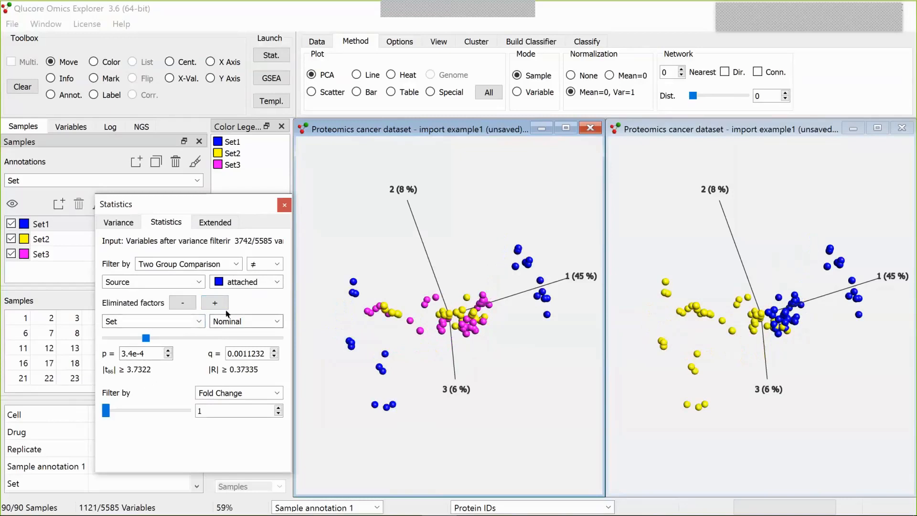
Step: Add Cell and Drug as further nominal eliminated factors in the two-group comparison
left_click(215, 303)
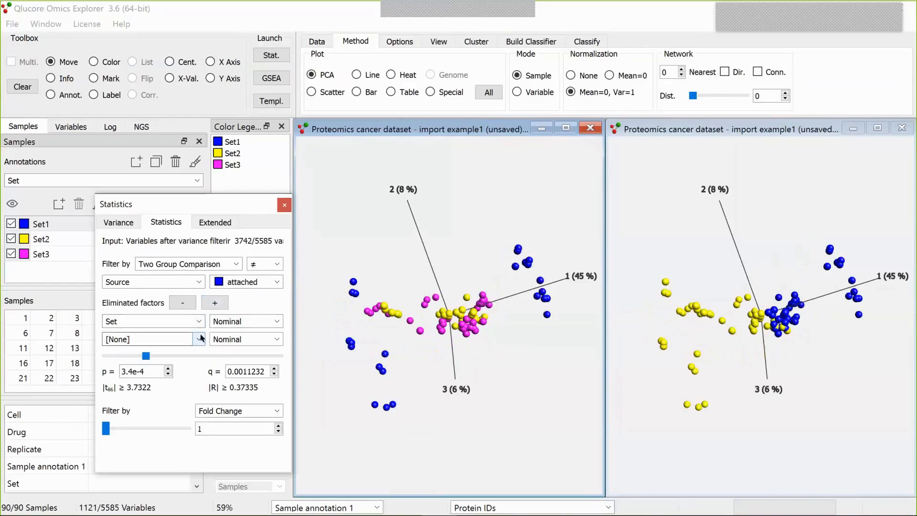
left_click(200, 339)
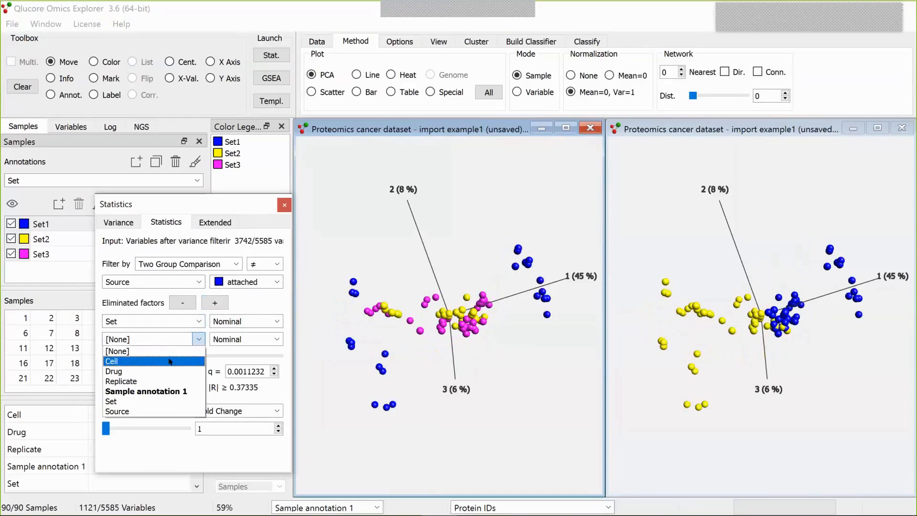
left_click(171, 361)
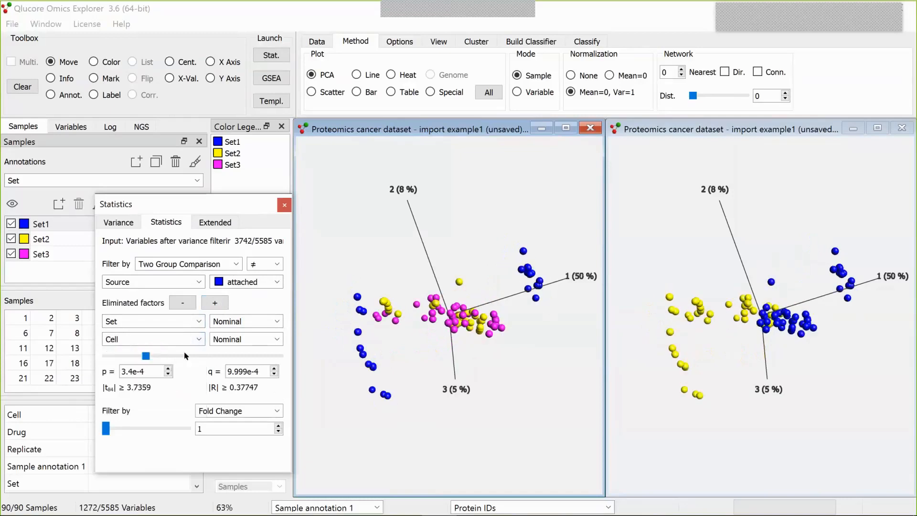
left_click(216, 303)
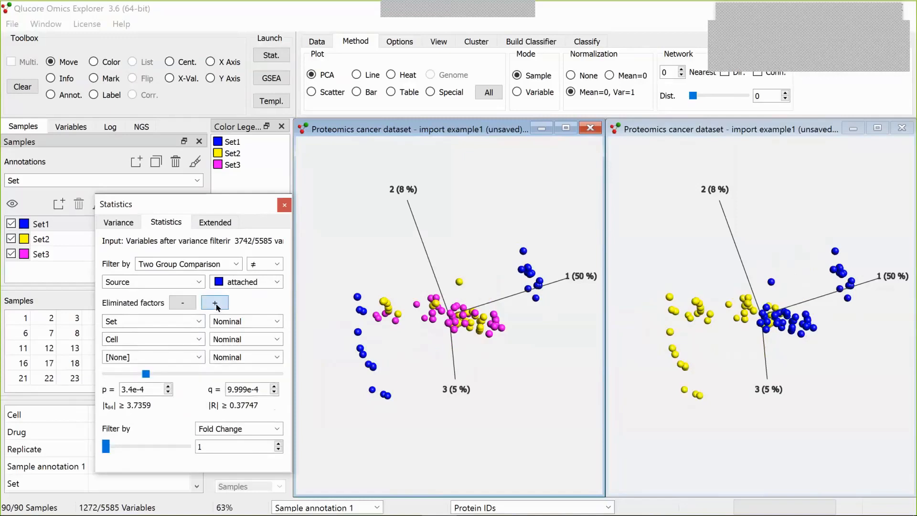
left_click(199, 359)
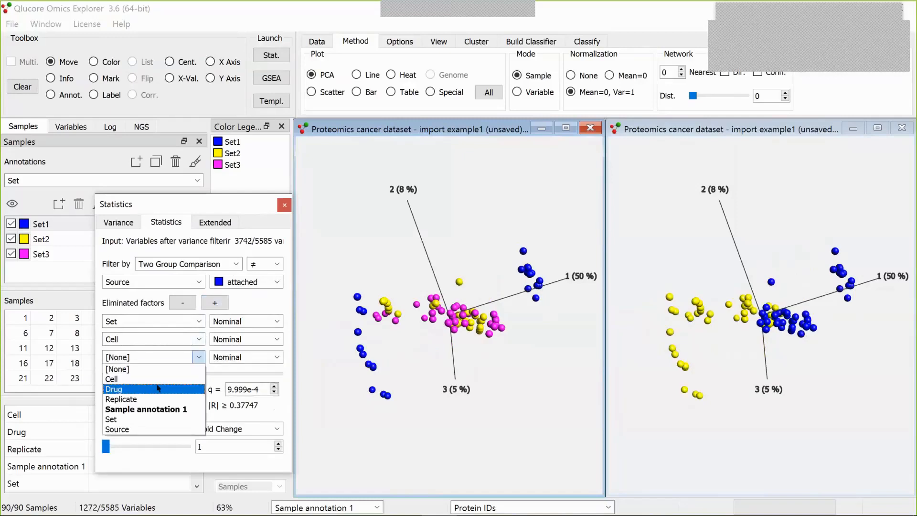
left_click(158, 388)
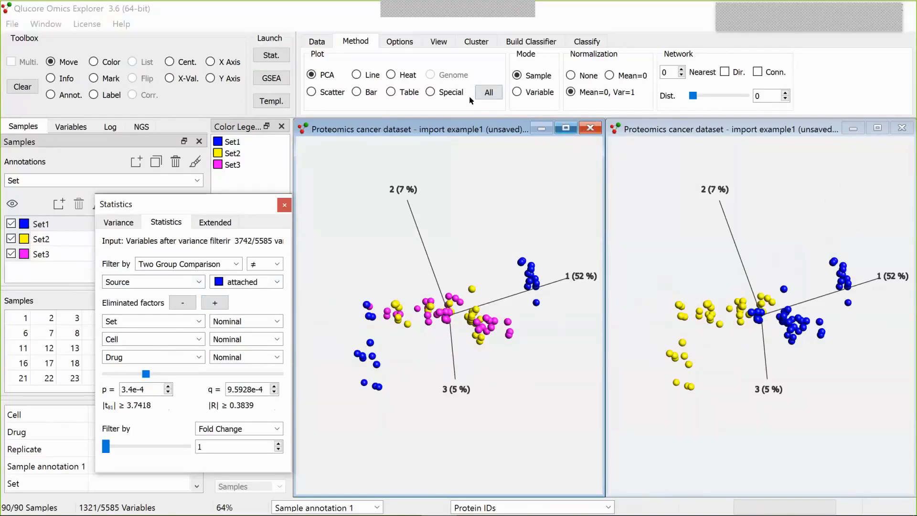
Step: Switch the active PCA plot to a heat map and filter the variables by a fold change of 2
left_click(391, 75)
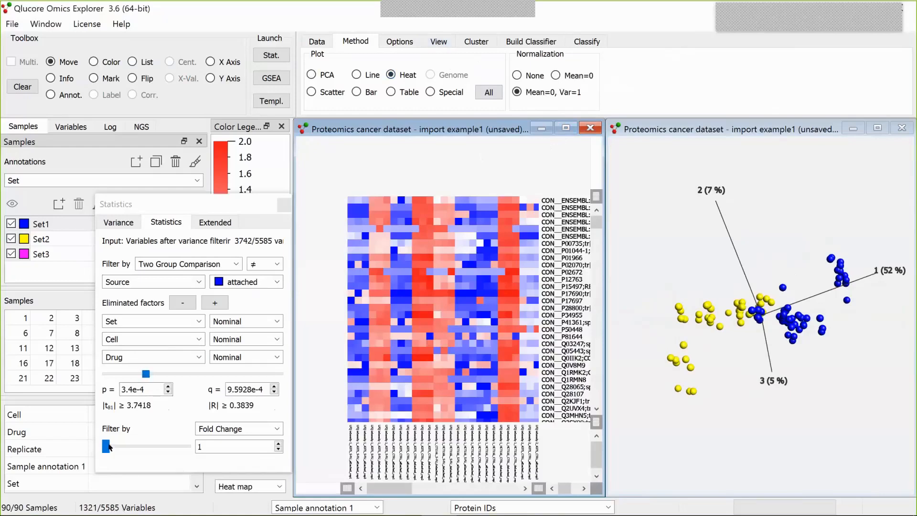
mouse_move(106, 446)
left_mouse_down()
mouse_move(120, 445)
mouse_move(111, 446)
left_mouse_up()
type("2")
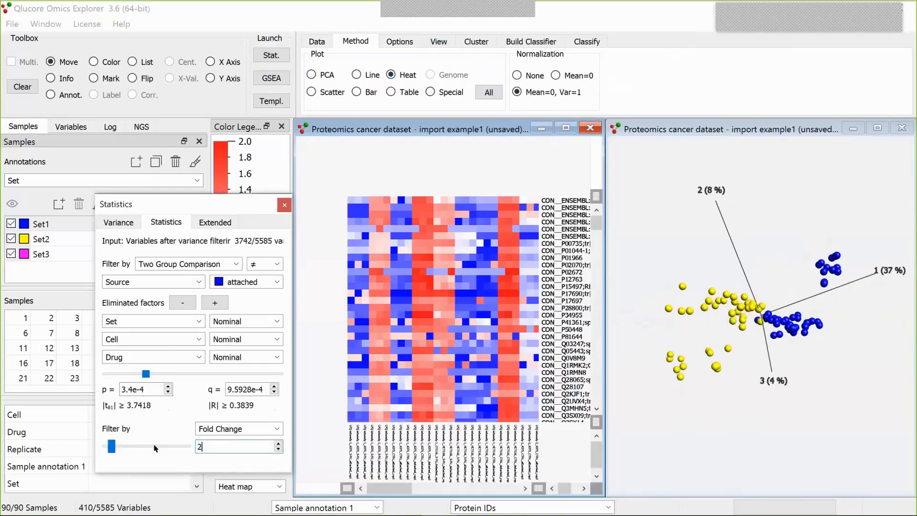
key("Return")
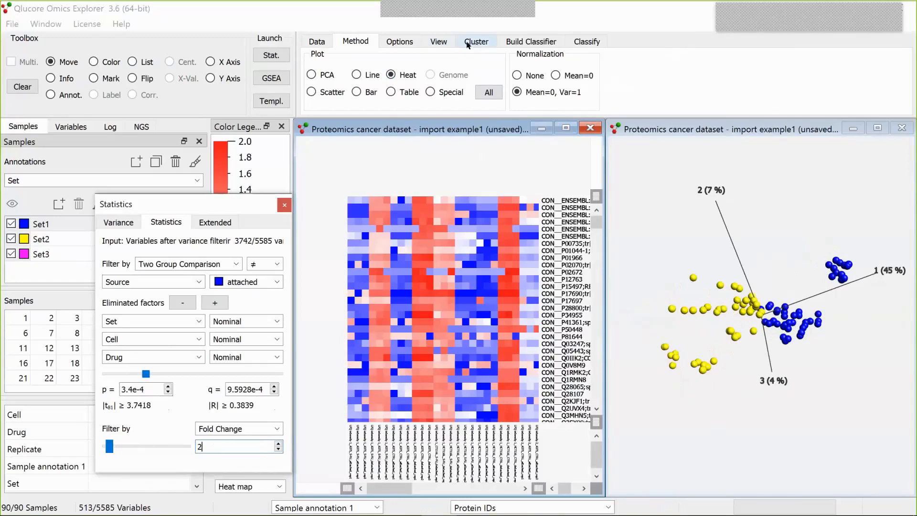
Step: Size the heat map automatically in both directions and order its samples and variables by hierarchical clustering
left_click(451, 43)
left_click(686, 74)
left_click(685, 94)
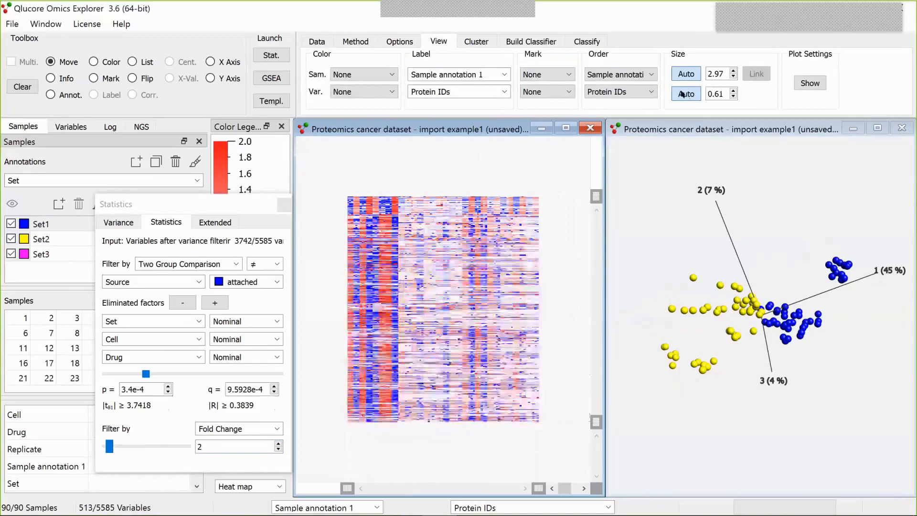
left_click(648, 75)
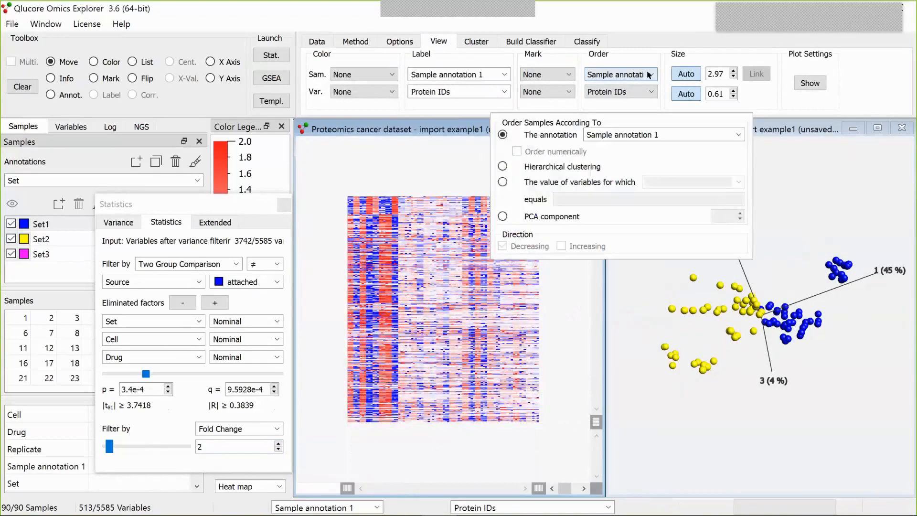
left_click(502, 166)
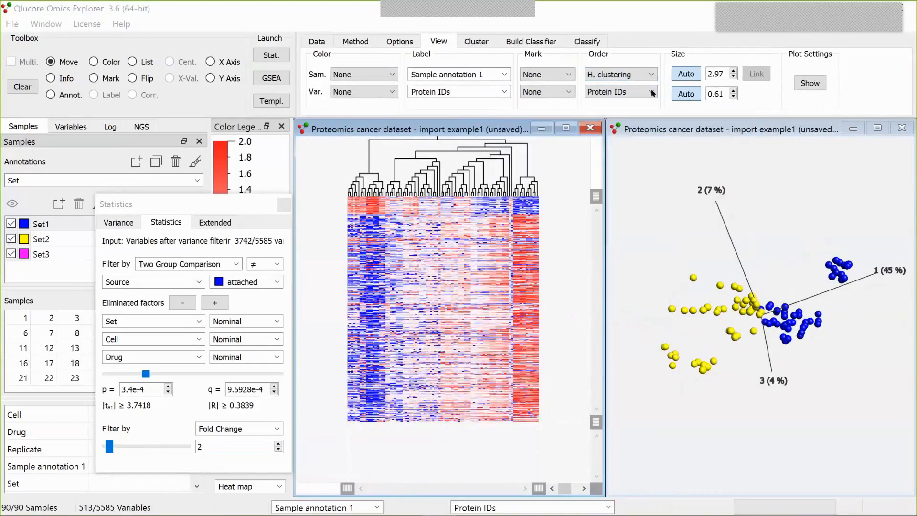
left_click(619, 91)
left_click(532, 168)
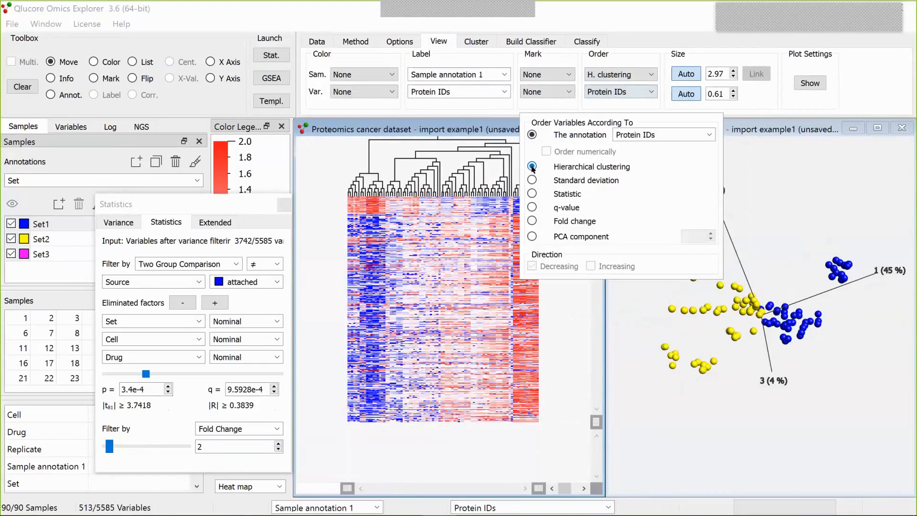
Step: Color the heat map samples by Source and flip the sample dendrogram branch above the attached samples
left_click(195, 180)
left_click(152, 242)
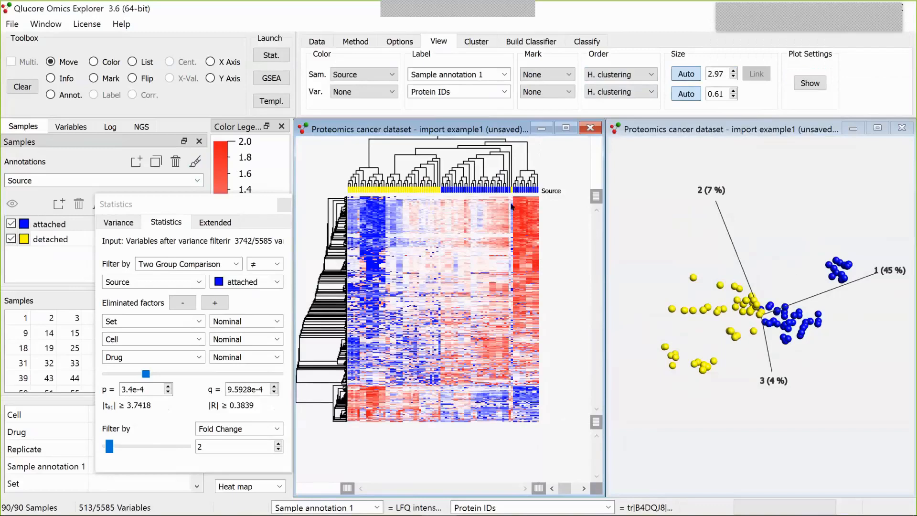
left_click(133, 78)
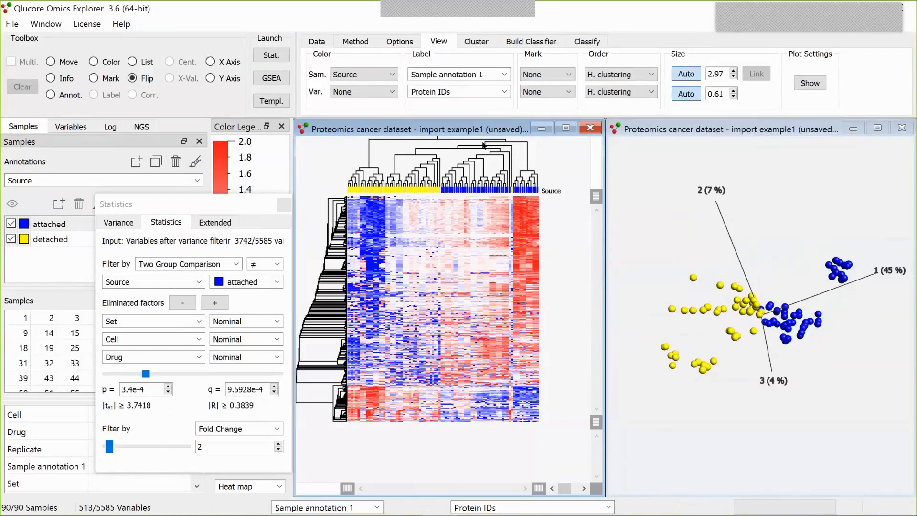
left_click(484, 145)
left_click(56, 63)
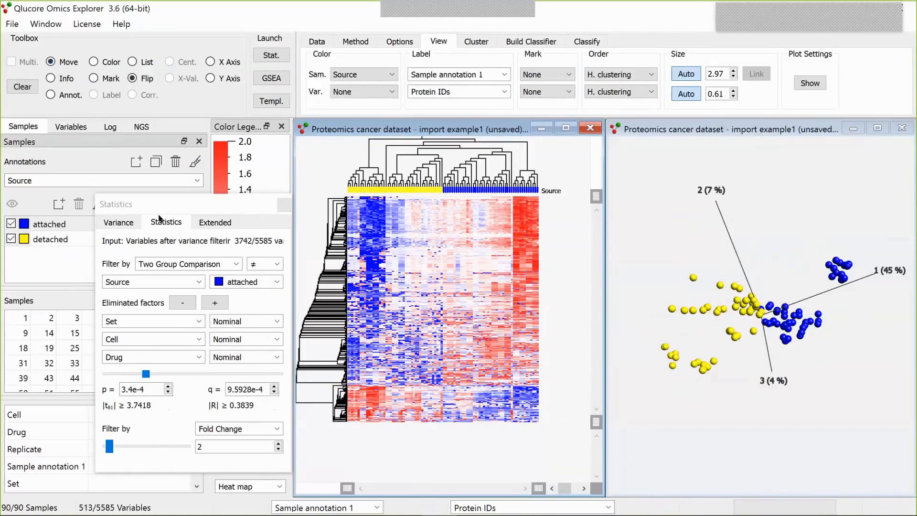
Step: Uncover the color legend, try the heat map with normalization None, and restore Mean=0, Var=1
left_click_drag(258, 204, 159, 215)
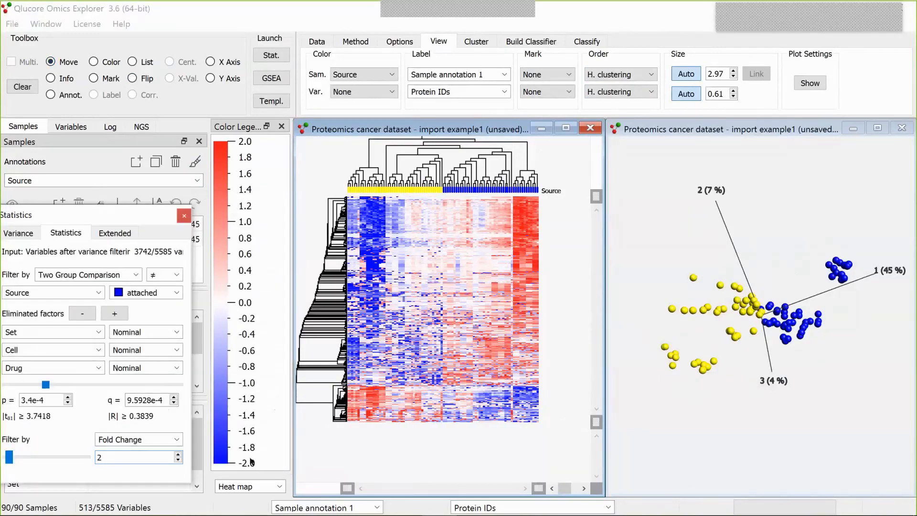
left_click(356, 41)
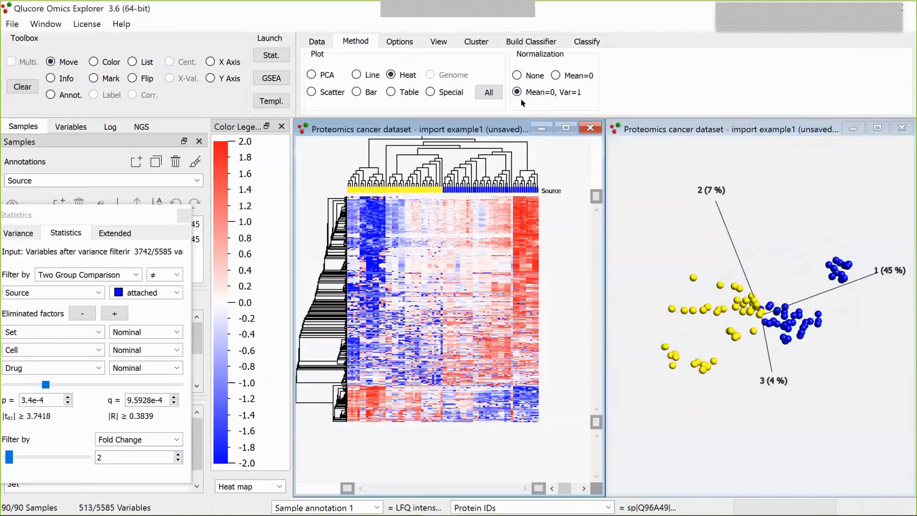
left_click(517, 76)
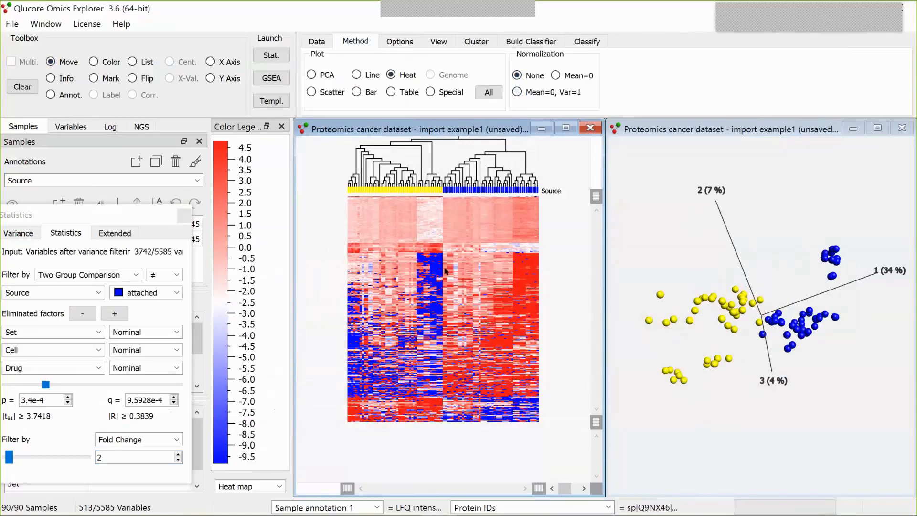
left_click(516, 93)
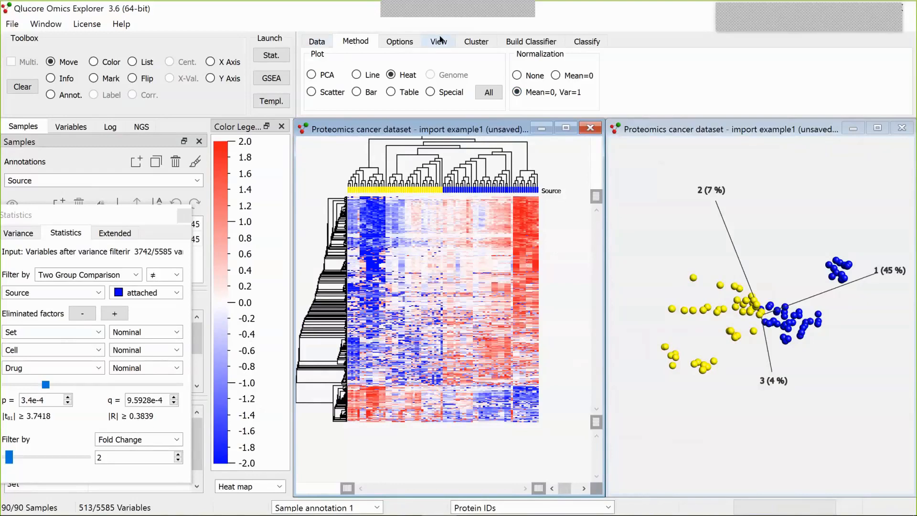
Step: Add Cell, Drug and Set as additional sample color annotations above the heat map
left_click(440, 42)
left_click(395, 74)
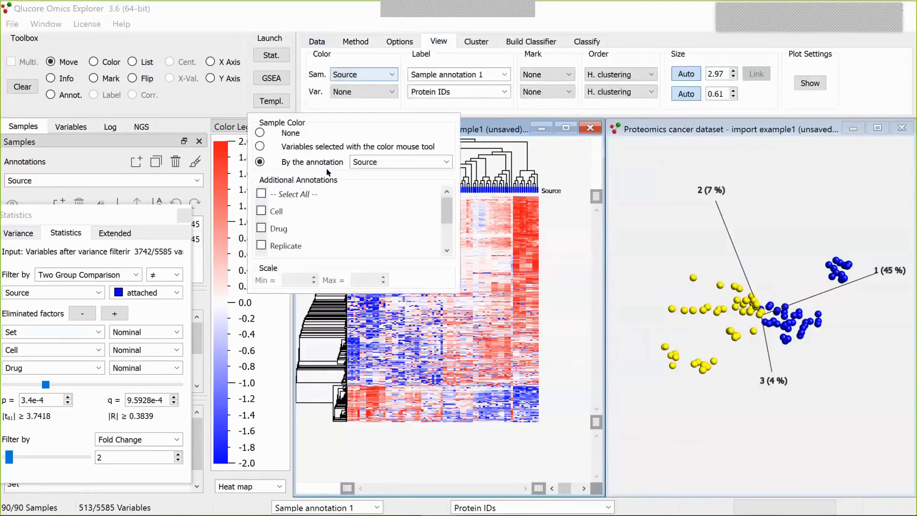
left_click(278, 210)
left_click(267, 228)
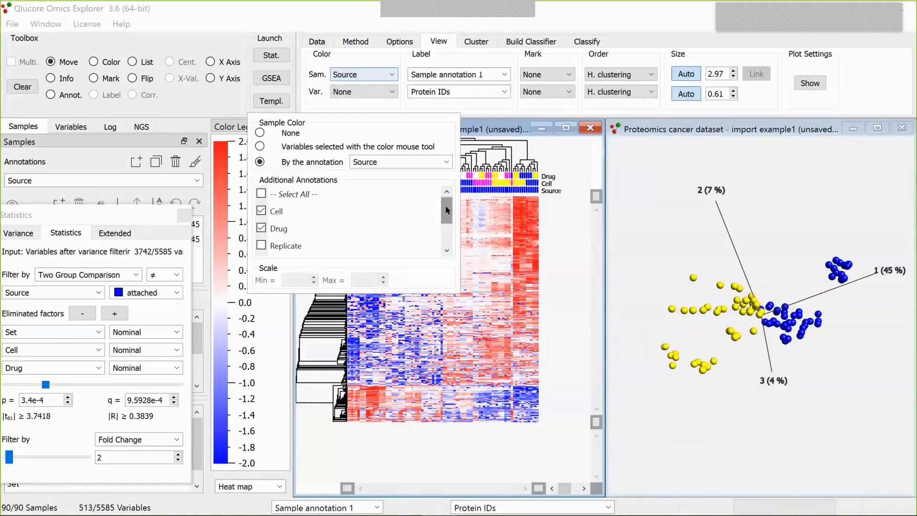
scroll(381, 238, "down", 1)
left_click(261, 230)
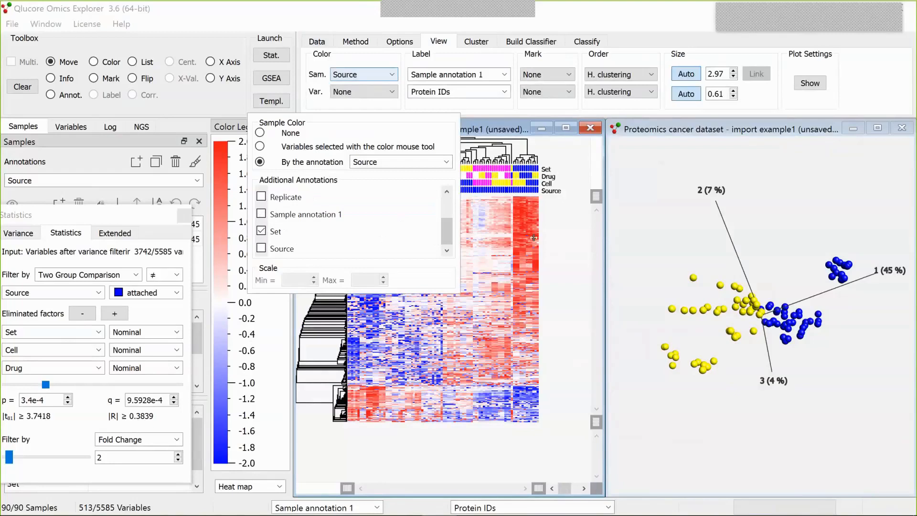
left_click(561, 243)
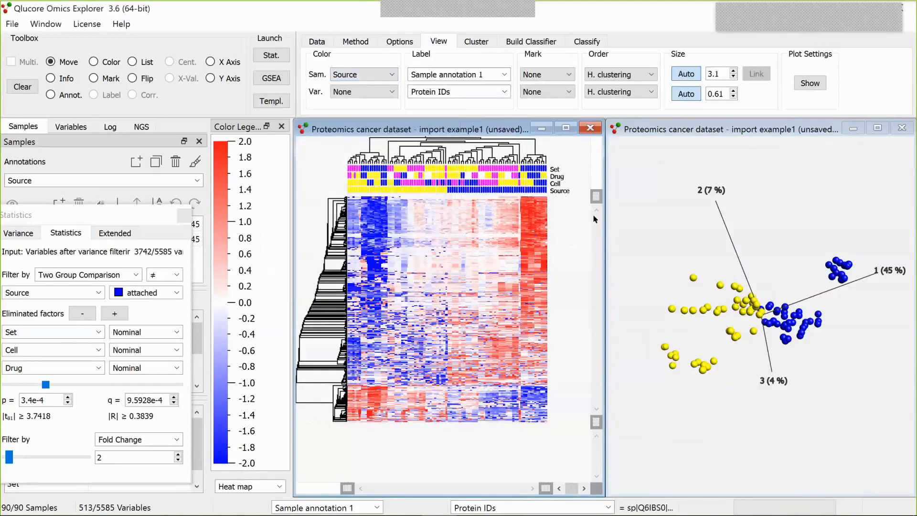
Step: Maximize the PCA plot and remove all three eliminated factors from the two-group comparison
left_click(877, 129)
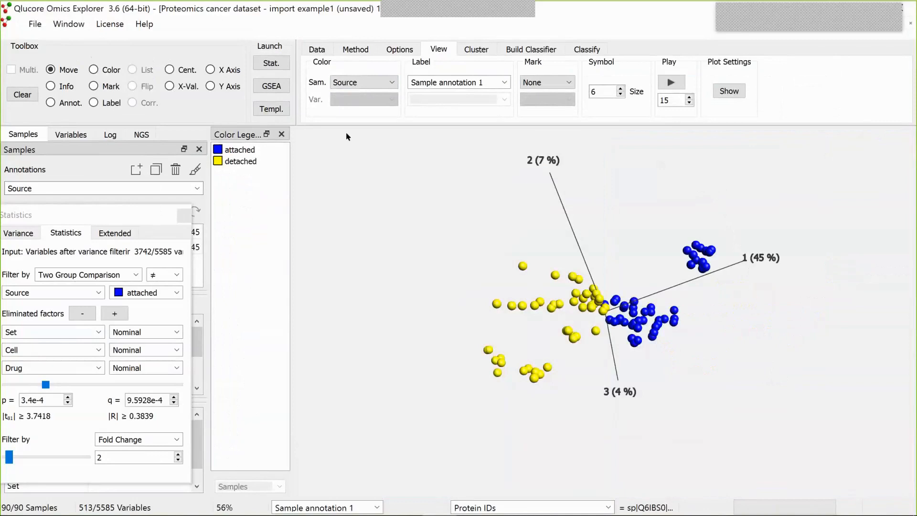
left_click(281, 223)
left_click(281, 223)
left_click(281, 224)
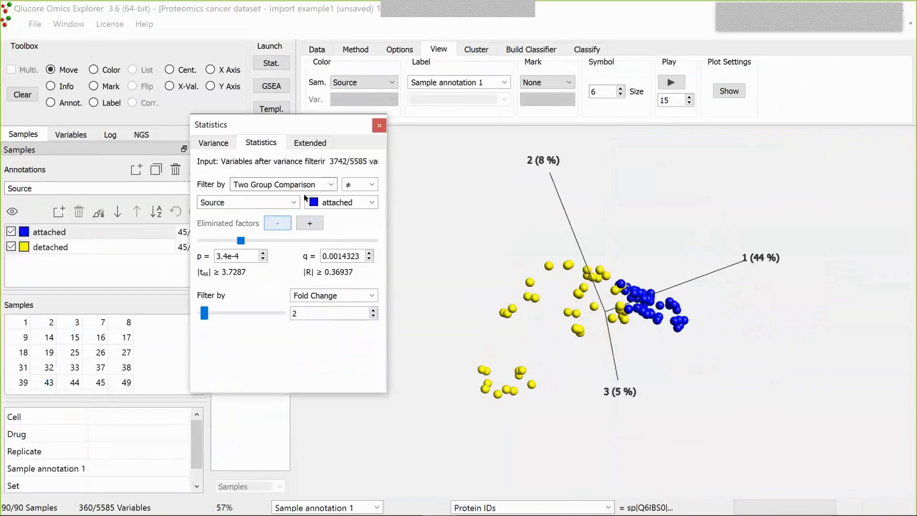
left_click_drag(282, 131, 363, 154)
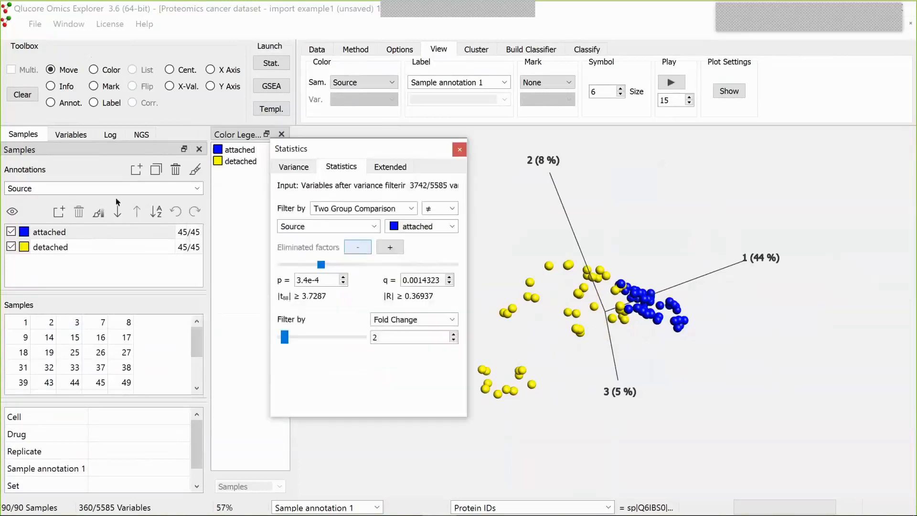
Step: Exclude the attached samples and reset the statistical filter to p = 1 and fold change 1
left_click(10, 233)
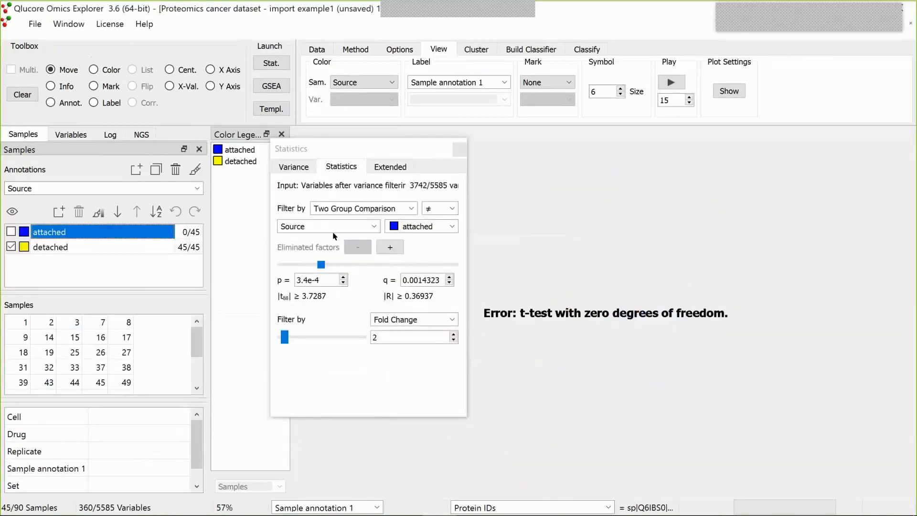
left_click(374, 227)
left_click(374, 227)
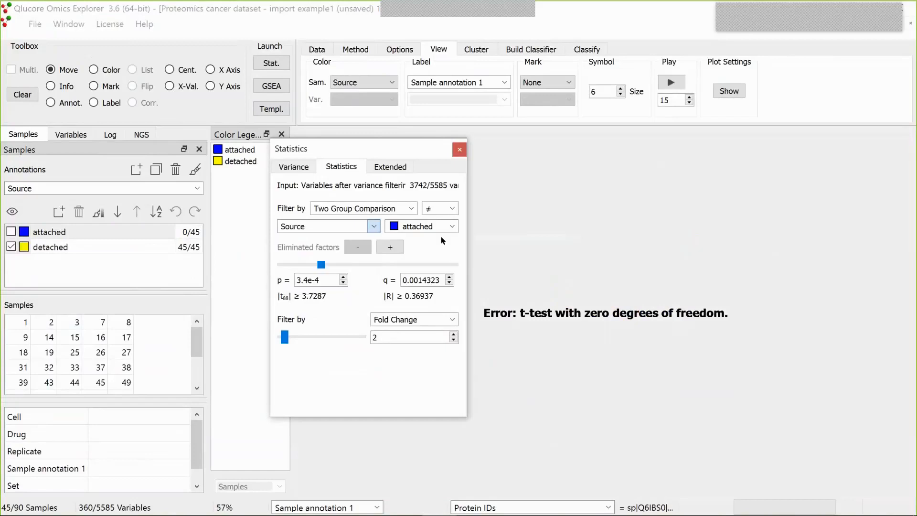
left_click_drag(321, 265, 242, 266)
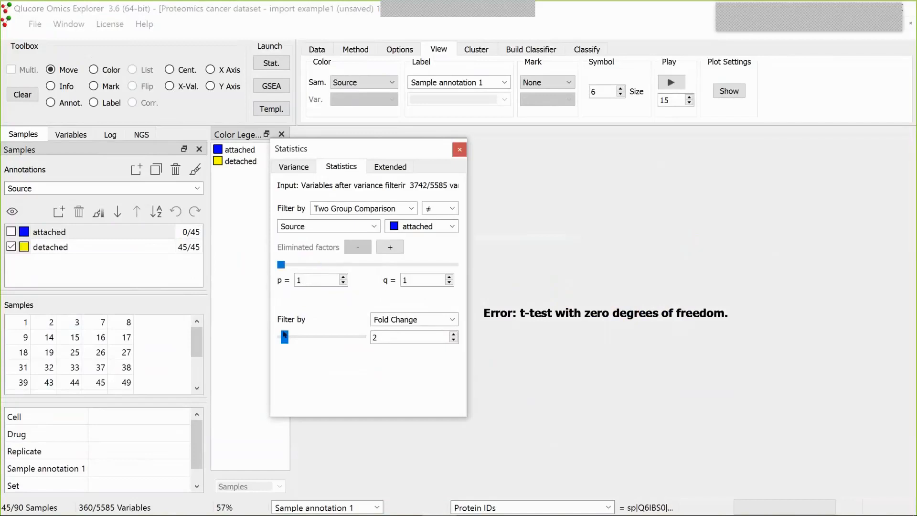
left_click_drag(281, 338, 277, 338)
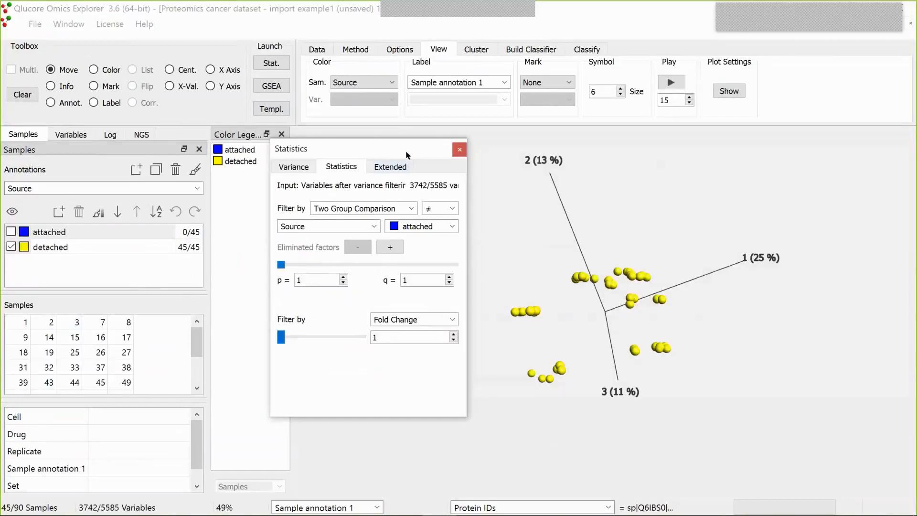
Step: Color the detached samples by Drug and base the two-group comparison on the Drug annotation
left_click(197, 188)
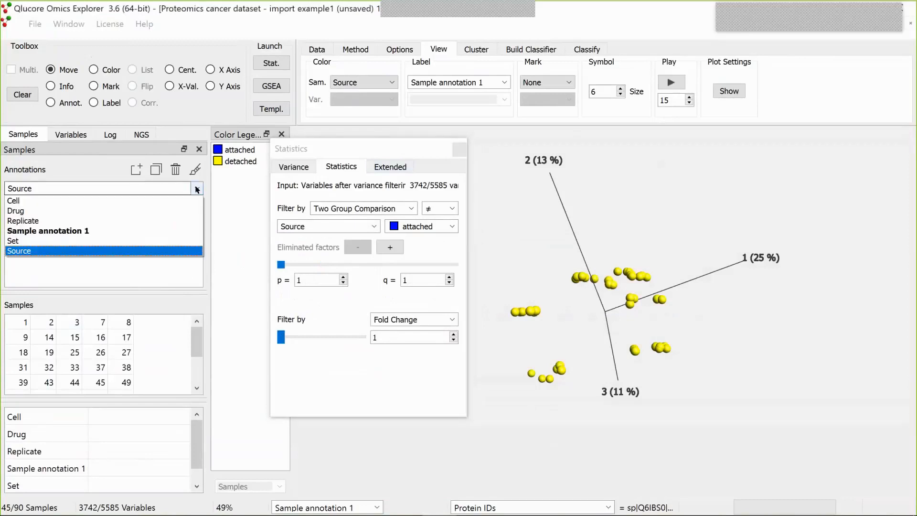
left_click(132, 213)
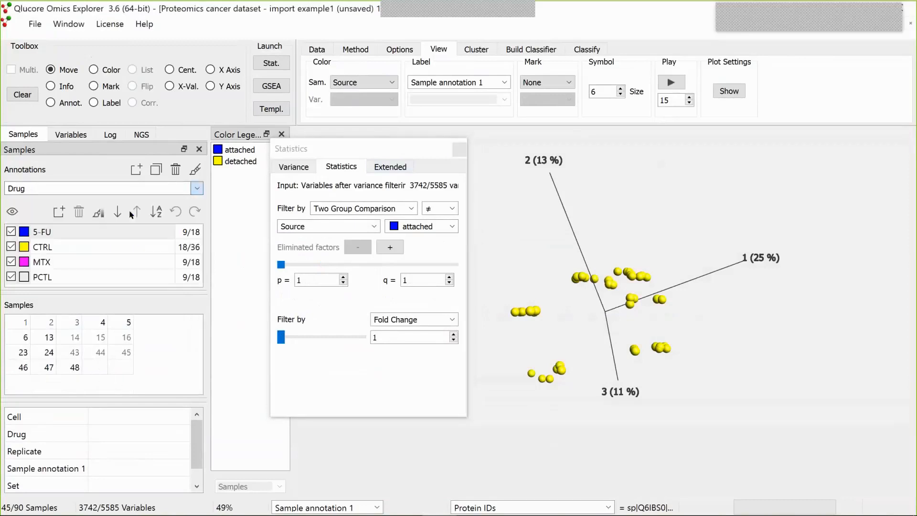
left_click(195, 169)
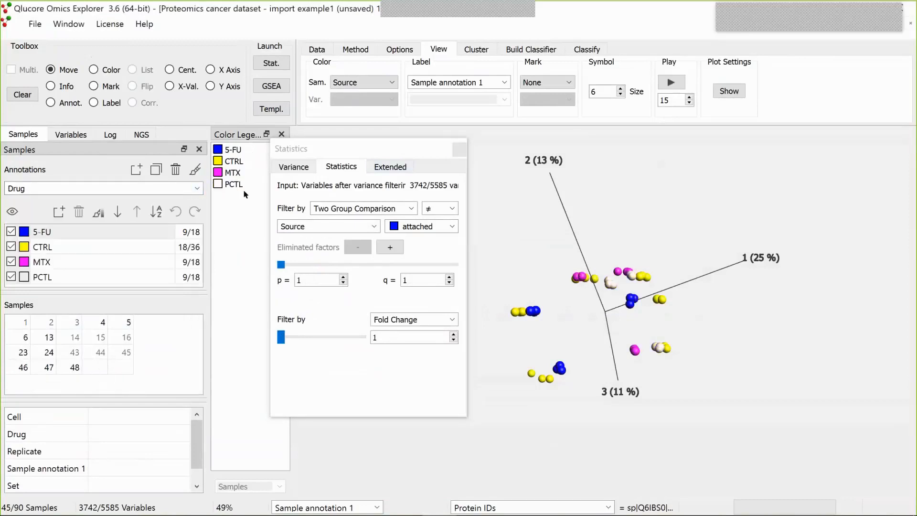
left_click(374, 226)
left_click(309, 248)
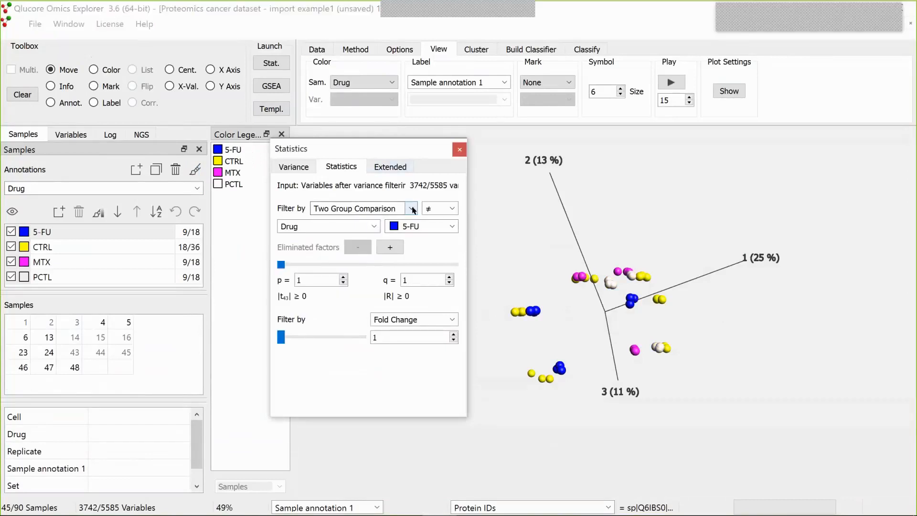
Step: Filter the detached samples' variables with a multi group comparison on Drug at p = 0.00196
left_click(410, 208)
left_click(377, 231)
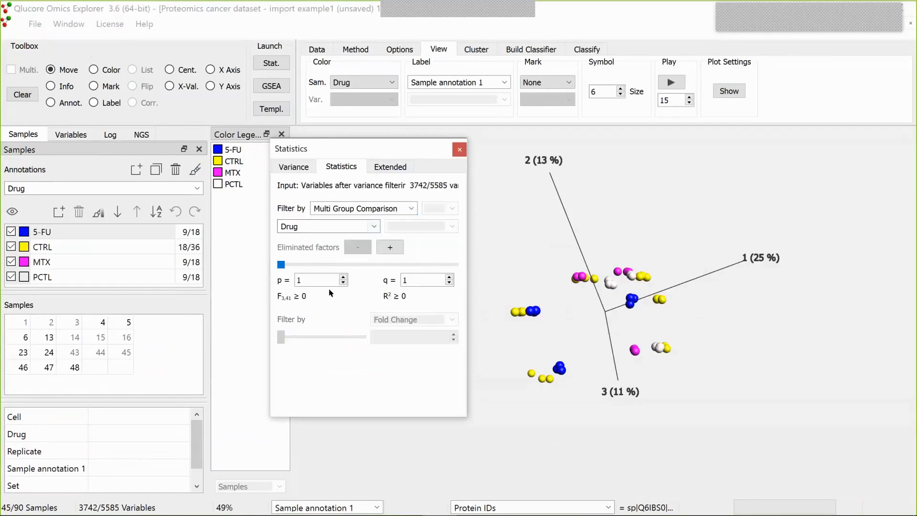
left_click_drag(281, 265, 308, 266)
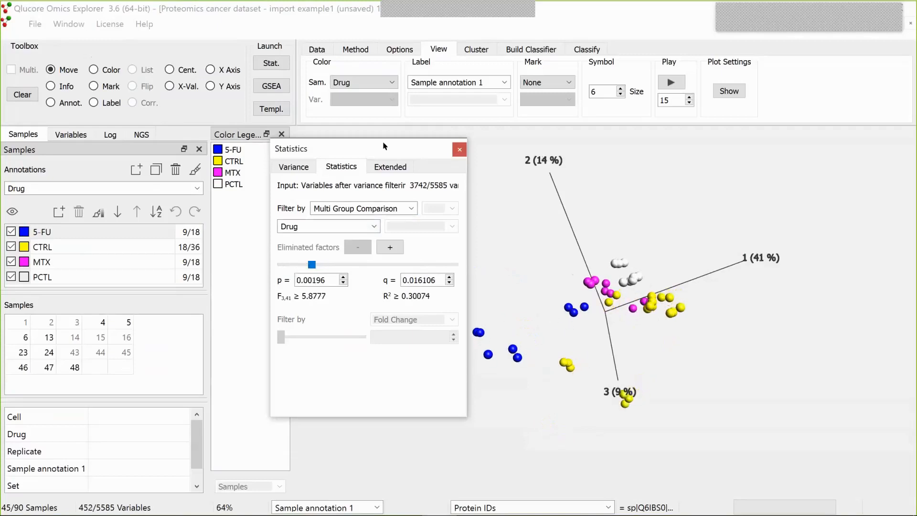
mouse_move(623, 316)
left_mouse_down()
mouse_move(658, 296)
mouse_move(623, 327)
mouse_move(640, 322)
mouse_move(617, 301)
mouse_move(609, 318)
mouse_move(629, 313)
left_mouse_up()
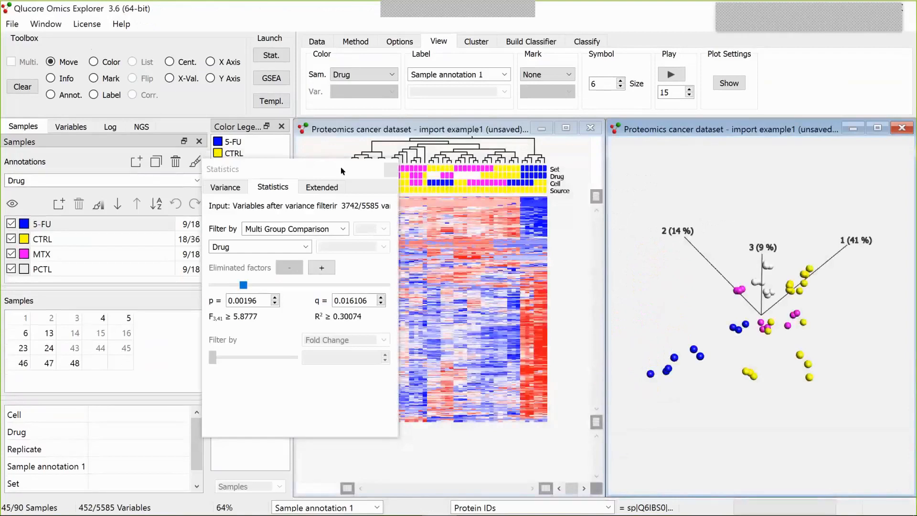
Step: Clear all additional sample annotations above the heat map and color its samples by Drug
left_click_drag(286, 170, 148, 242)
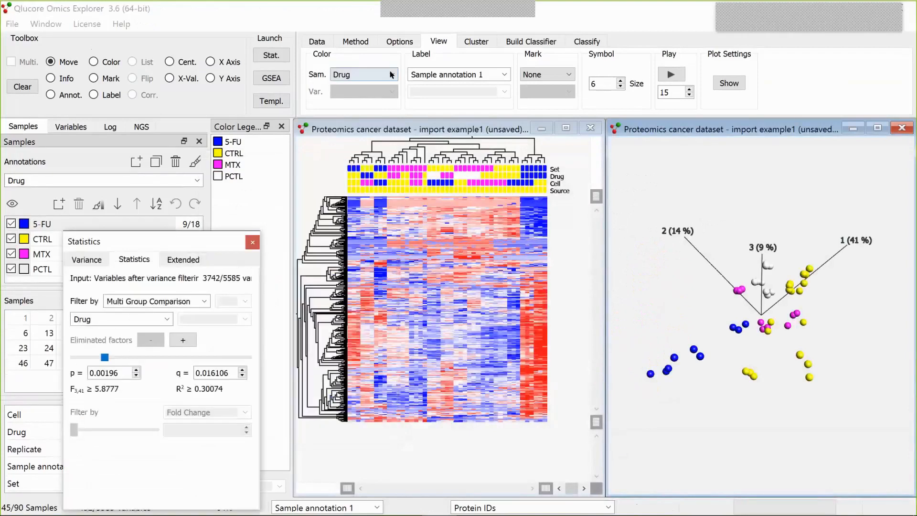
left_click(392, 75)
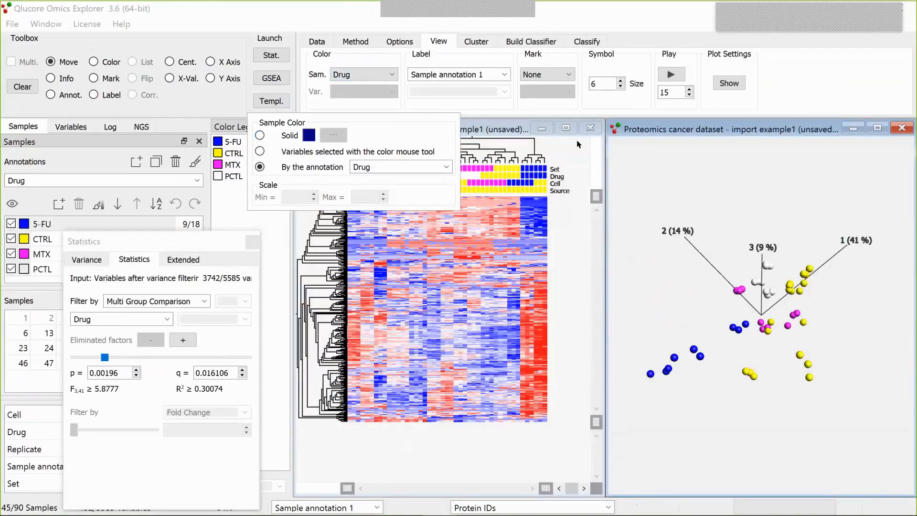
left_click(578, 144)
left_click(392, 75)
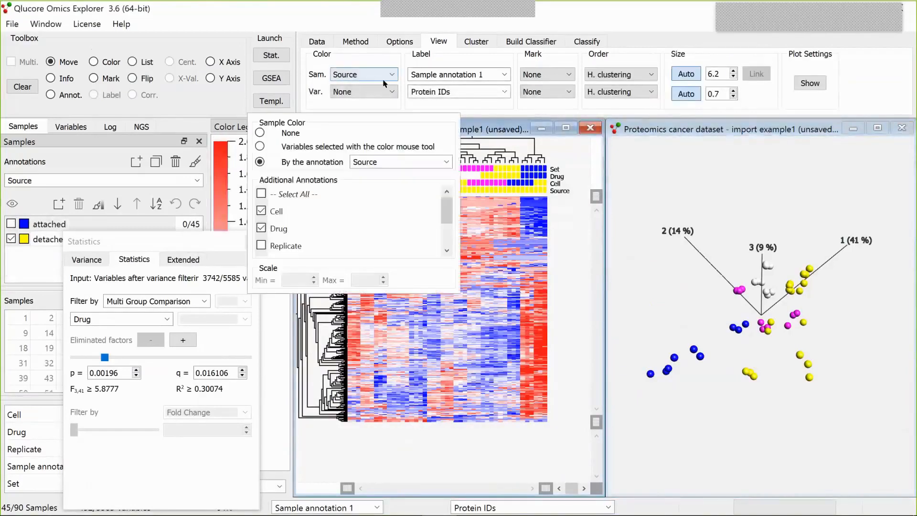
left_click(267, 190)
left_click(268, 190)
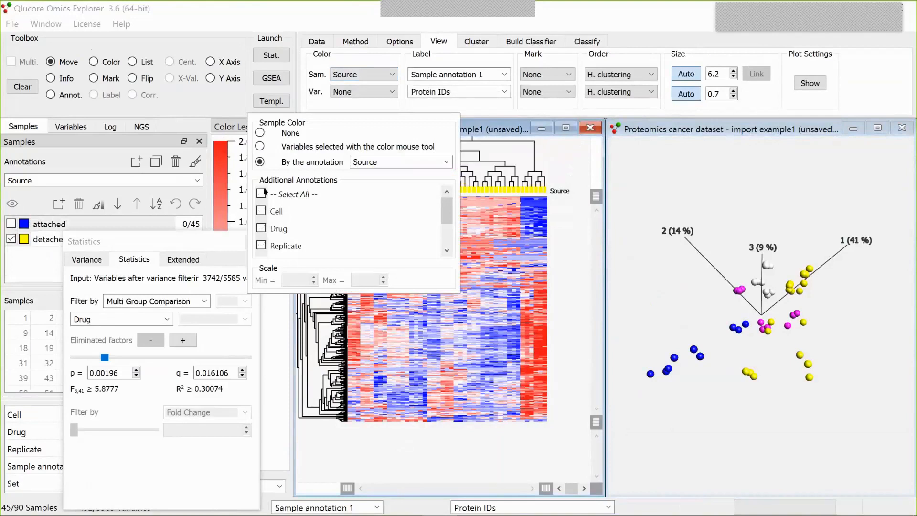
left_click(481, 132)
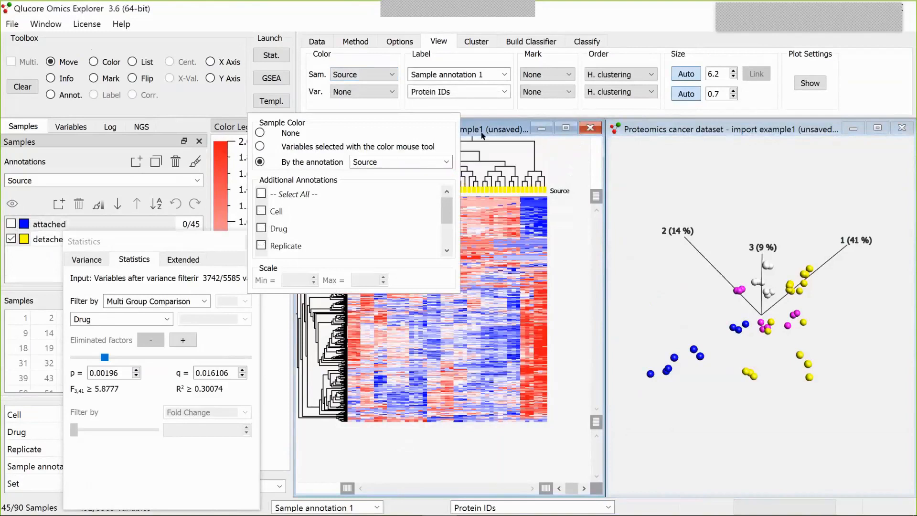
left_click(195, 180)
left_click(98, 203)
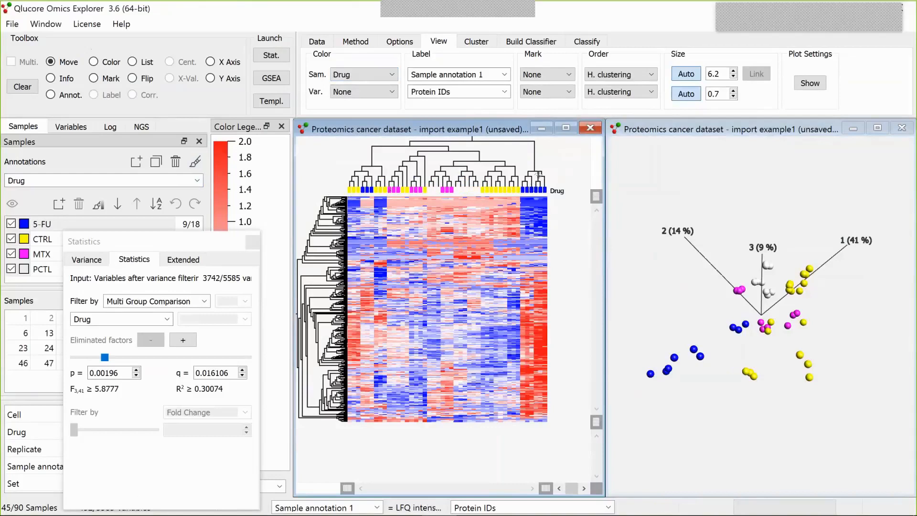
Step: Order the heat map samples according to the Drug annotation instead of hierarchical clustering
left_click(651, 78)
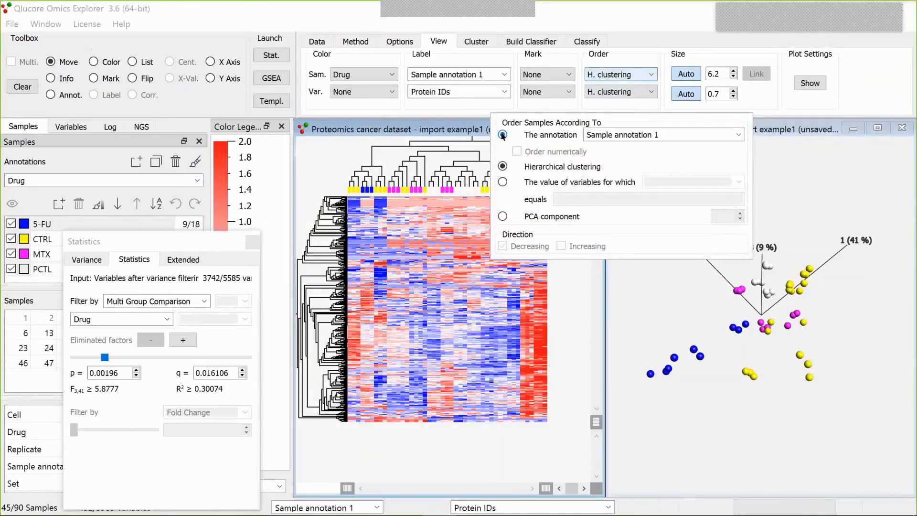
left_click(502, 135)
left_click(688, 135)
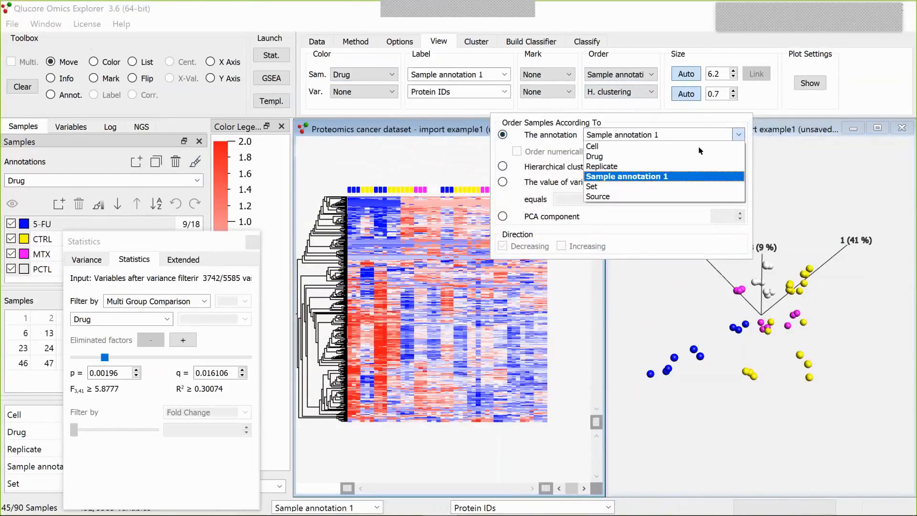
left_click(627, 157)
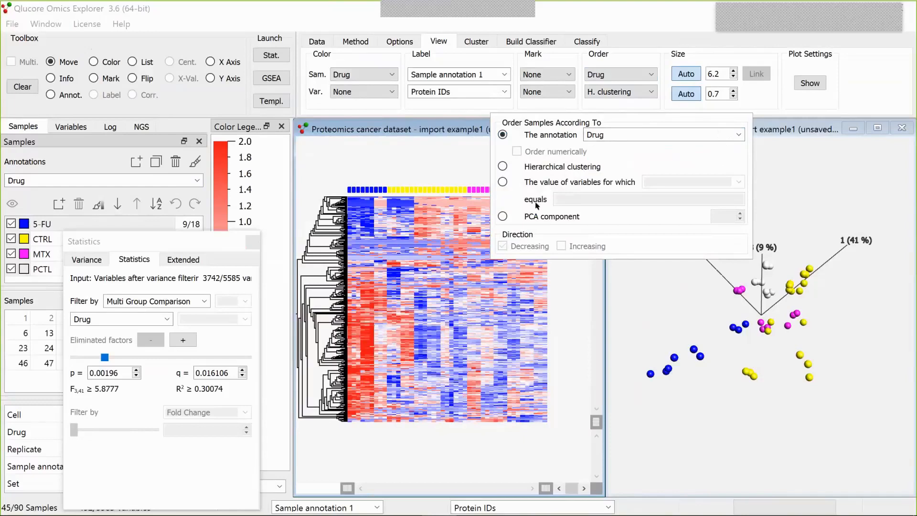
left_click(581, 309)
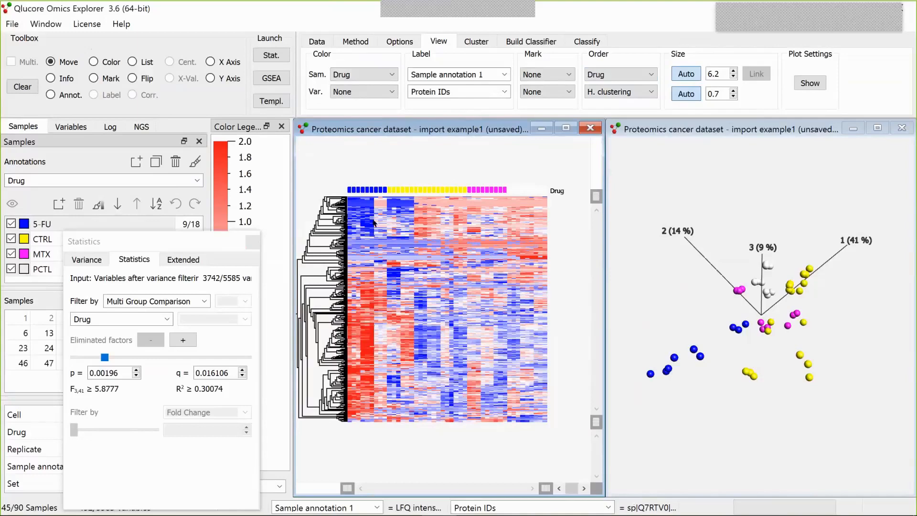
Step: Switch to the PowerPoint presentation and show slide 10, "More options"
key("alt+Tab")
left_click(78, 356)
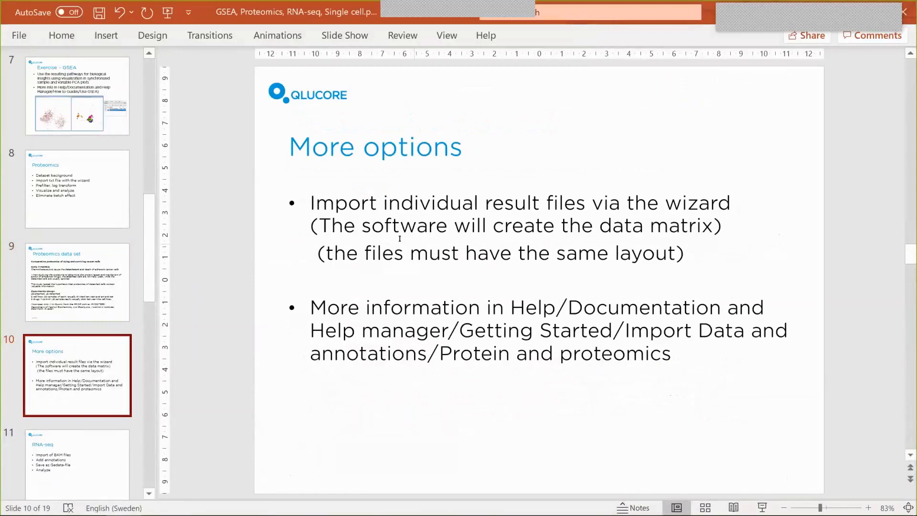